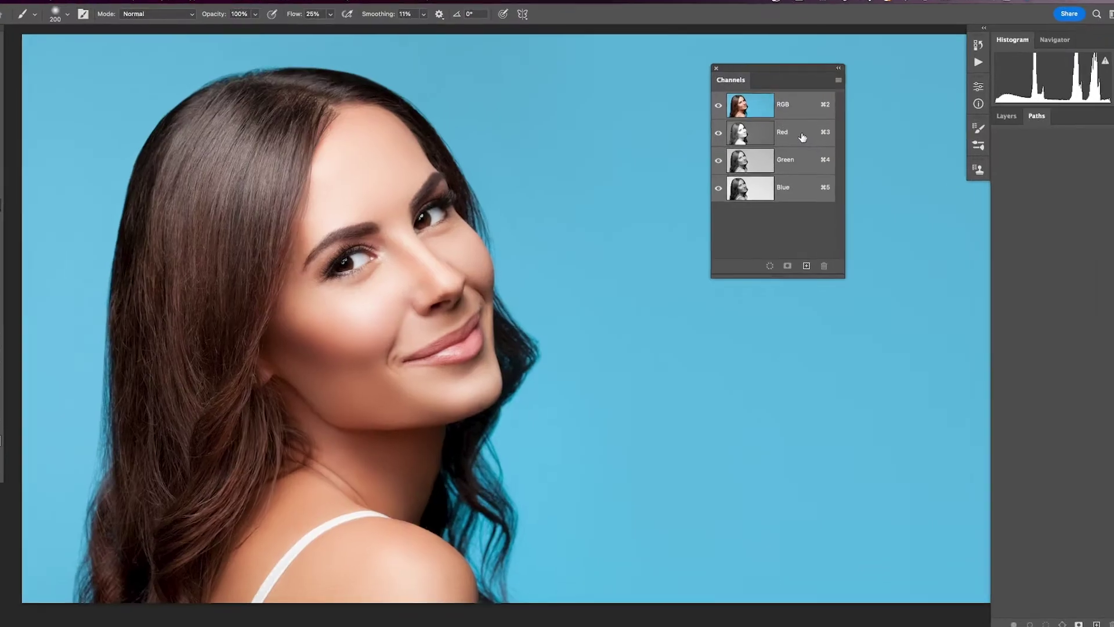
{"action": "key", "text": "super+5"}
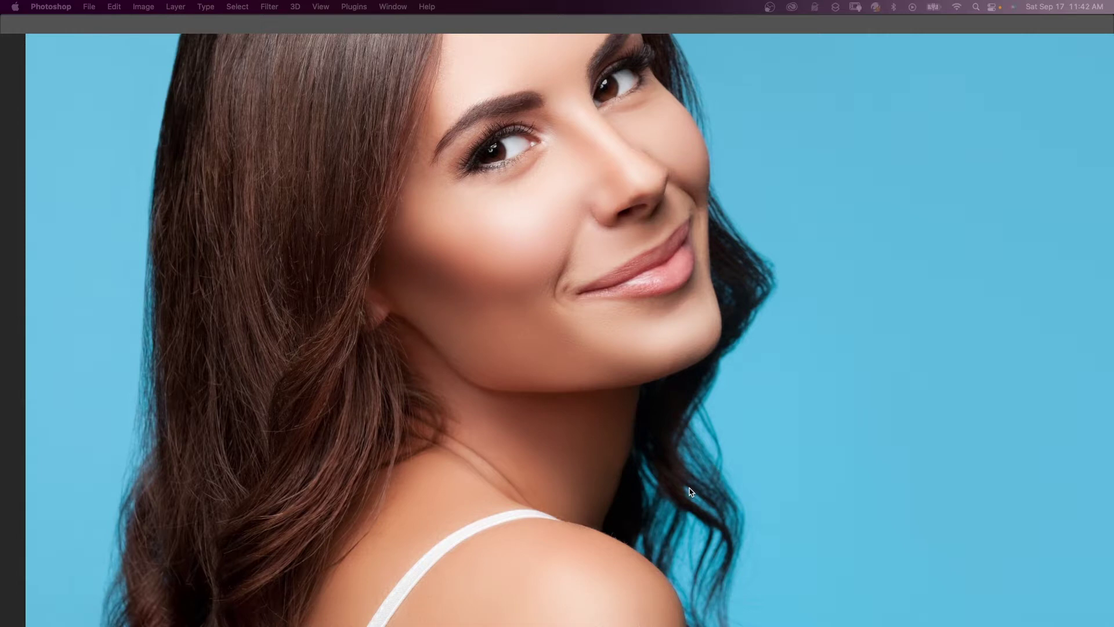
{"action": "key", "text": "Tab"}
{"action": "left_click", "coordinate": [1047, 614]}
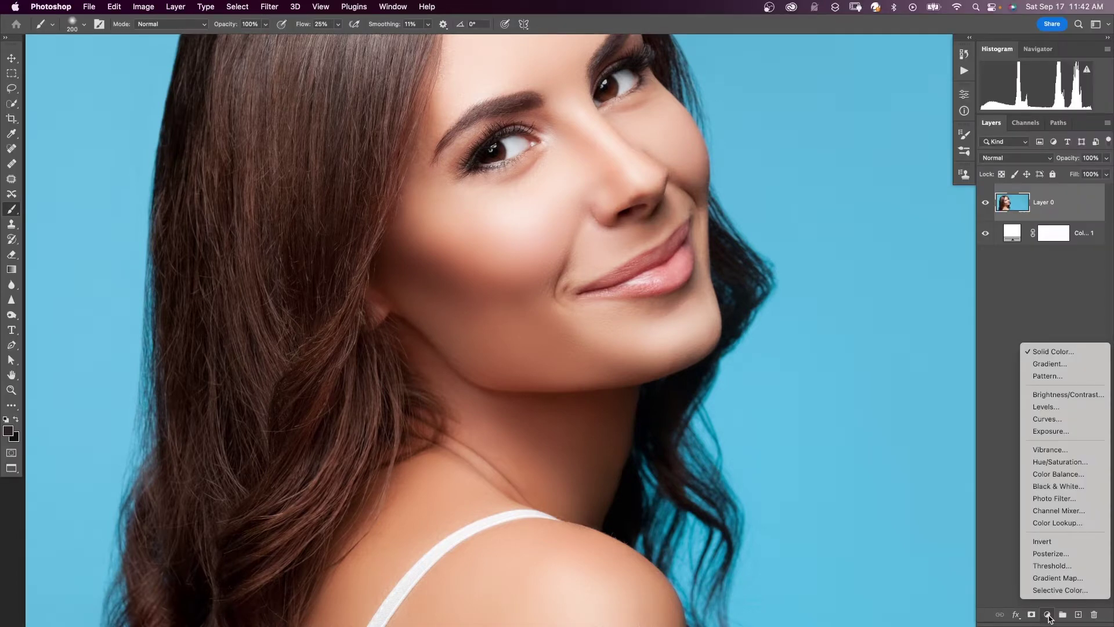
{"action": "left_click", "coordinate": [995, 287]}
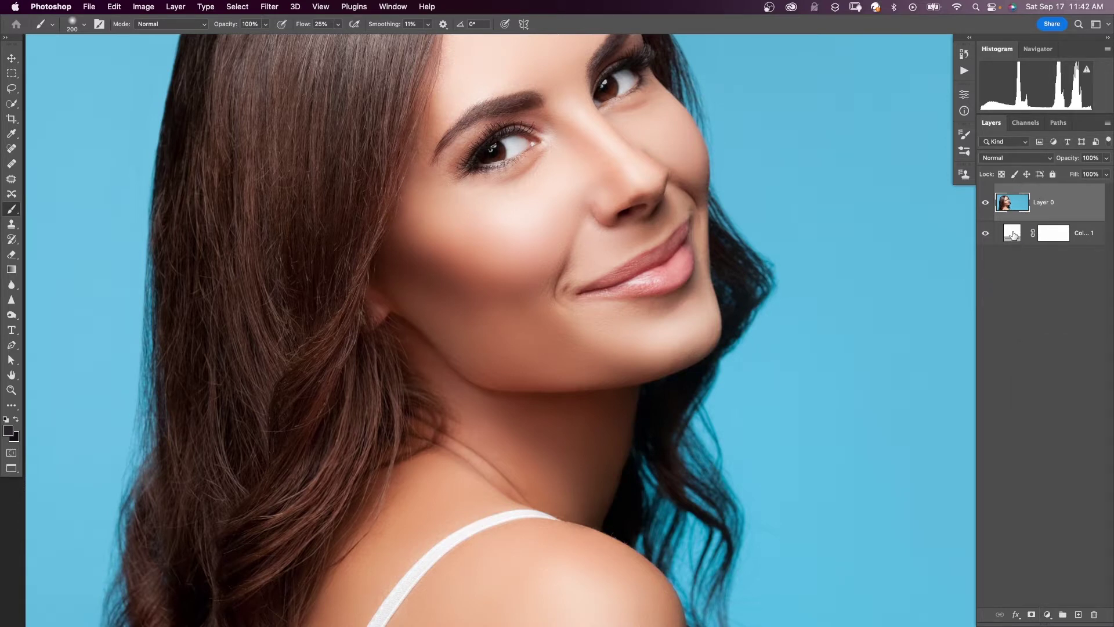
Step: View the Red, Green and Blue channels one at a time to compare the contrast between hair and background
{"action": "left_click", "coordinate": [1021, 124]}
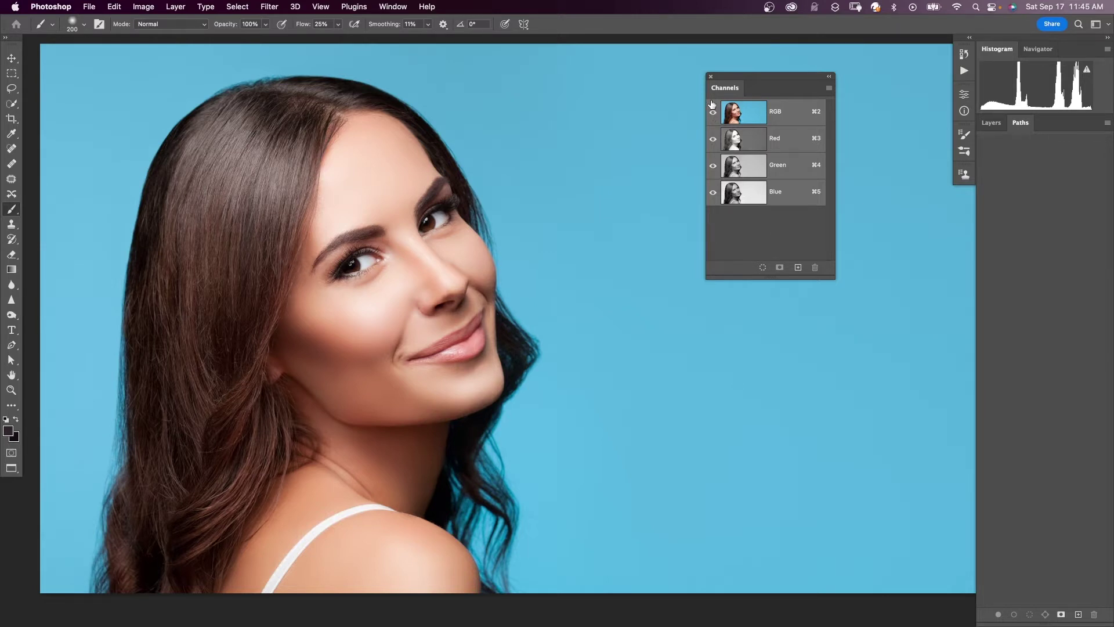
{"action": "left_click", "coordinate": [794, 143]}
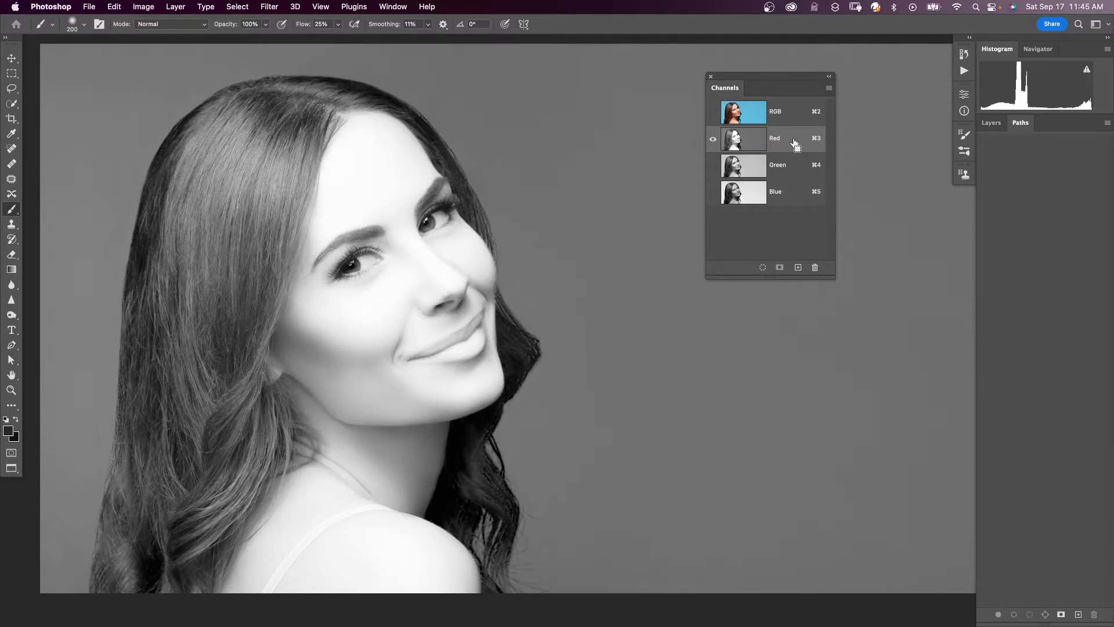
{"action": "key", "text": "super+4"}
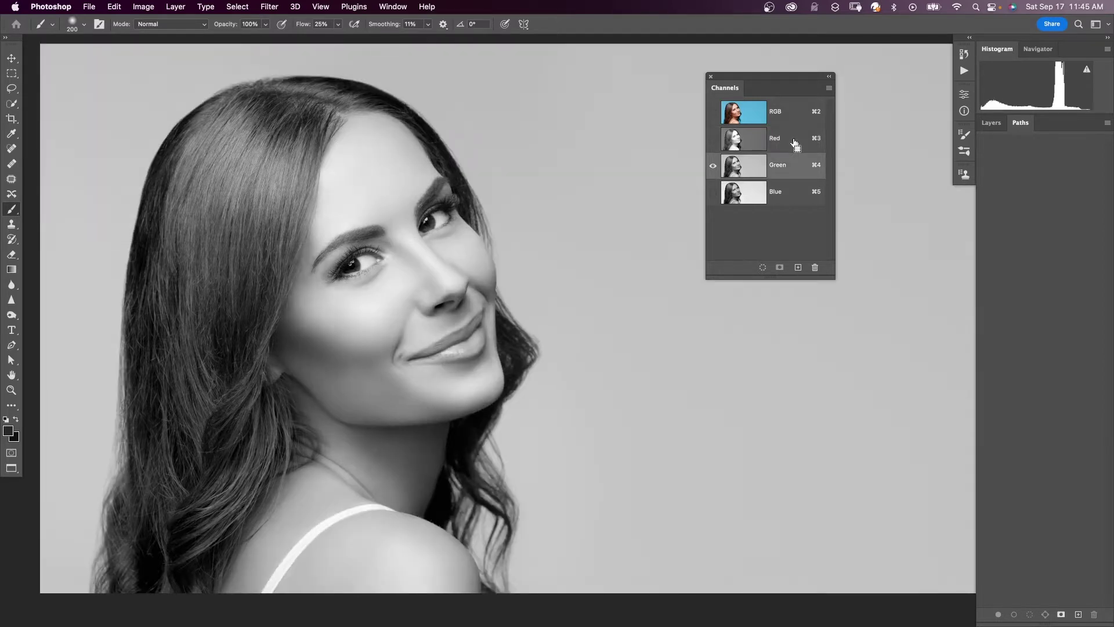
{"action": "key", "text": "super+5"}
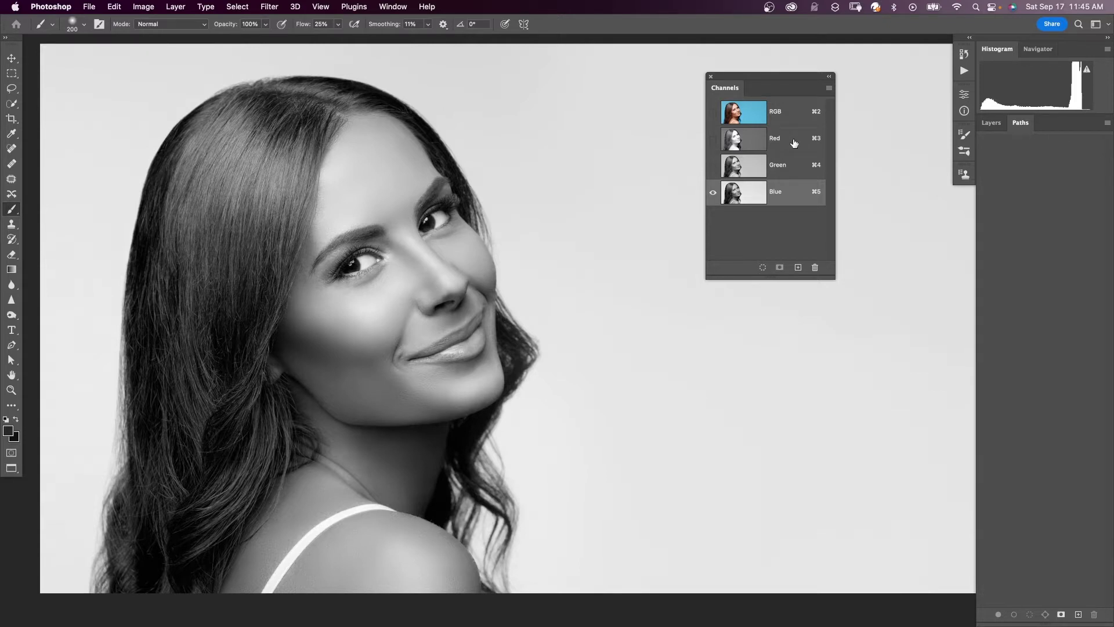
{"action": "left_click_drag", "start_coordinate": [794, 143], "coordinate": [795, 143]}
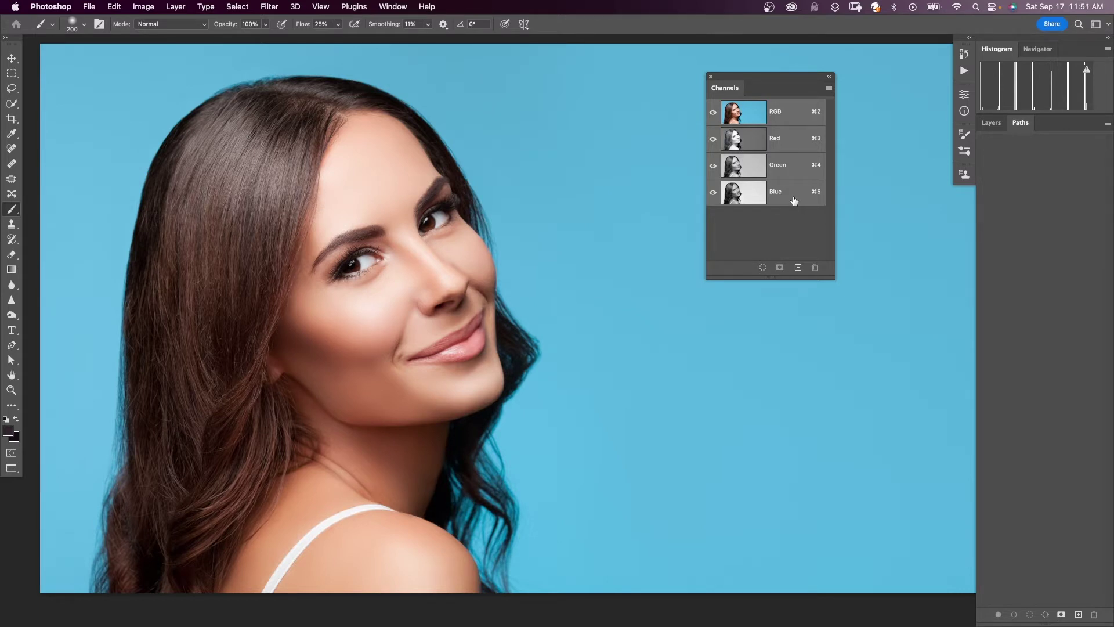
Step: Duplicate the Blue channel and invert the copy
{"action": "left_click_drag", "start_coordinate": [794, 200], "coordinate": [798, 269]}
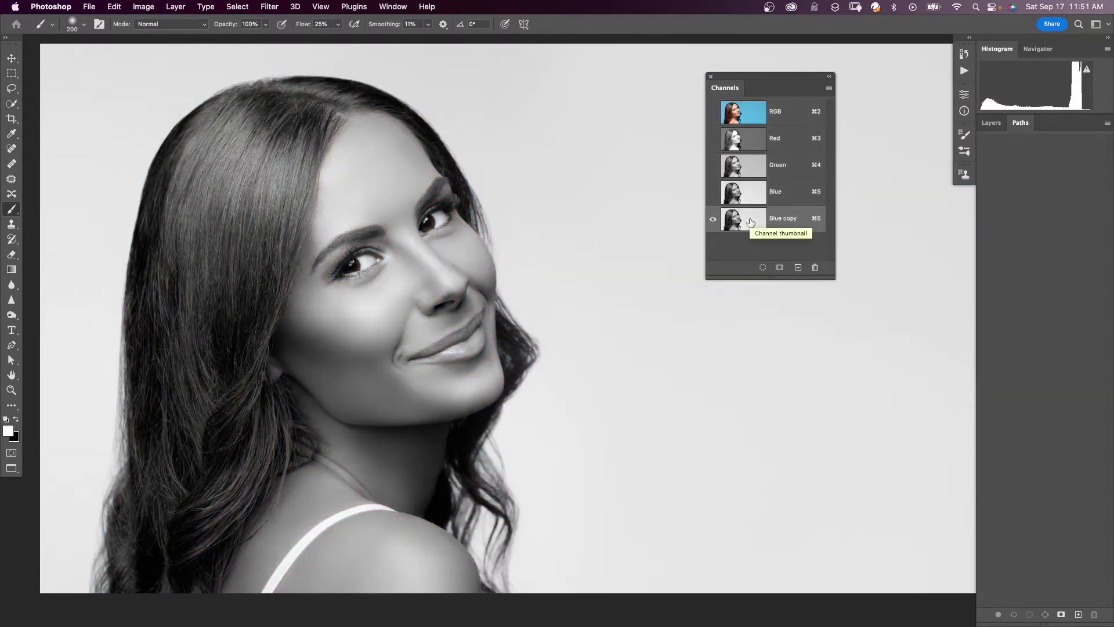
{"action": "key", "text": "super+i"}
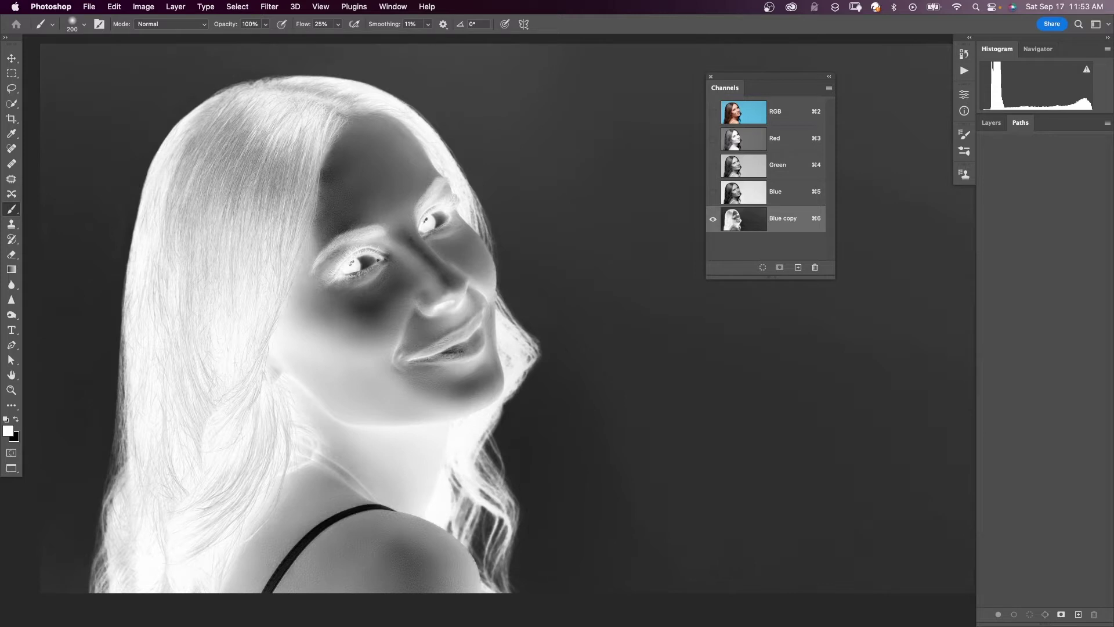
Step: Load the inverted Blue copy channel as a selection and apply it as a layer mask on Layer 0, with the RGB view restored
{"action": "left_click", "coordinate": [733, 223], "text": "super"}
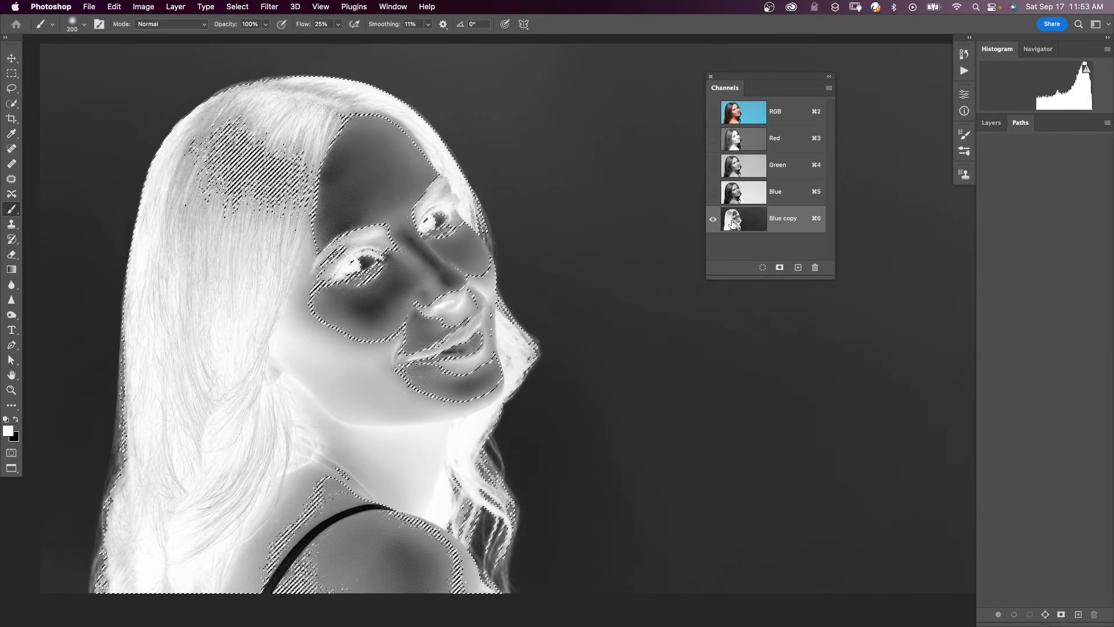
{"action": "left_click", "coordinate": [713, 112]}
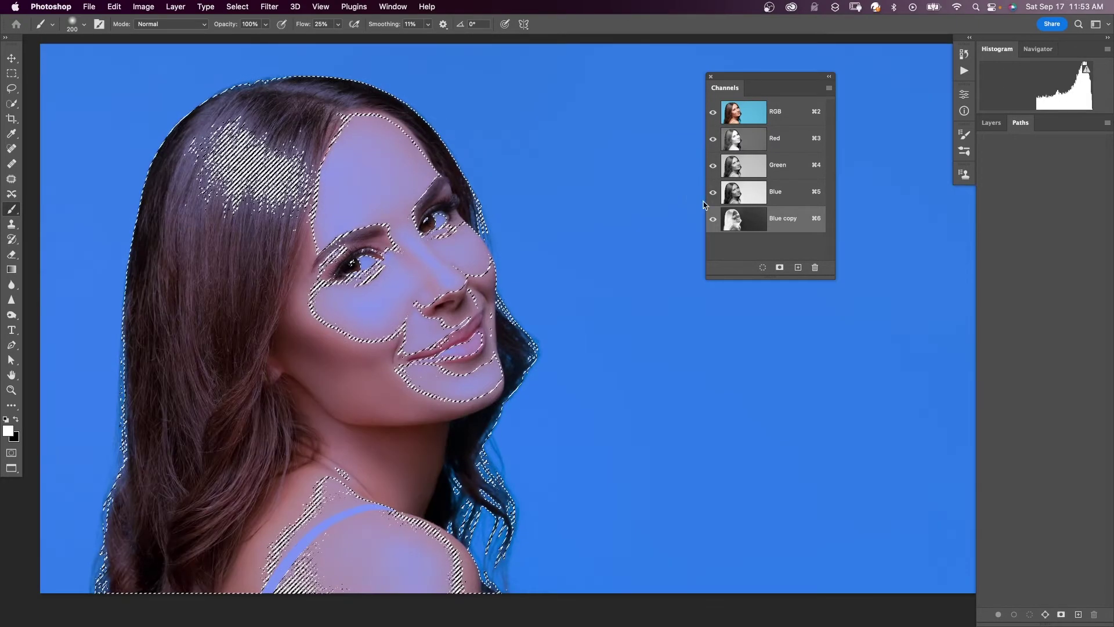
{"action": "left_click", "coordinate": [713, 218]}
{"action": "left_click", "coordinate": [989, 123]}
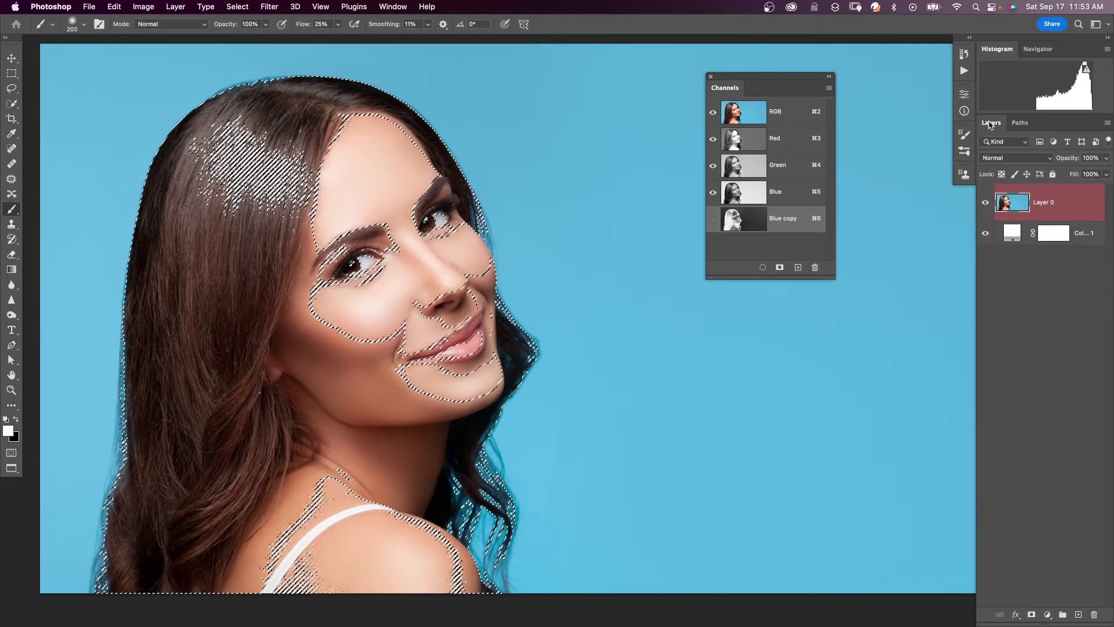
{"action": "left_click", "coordinate": [1031, 615]}
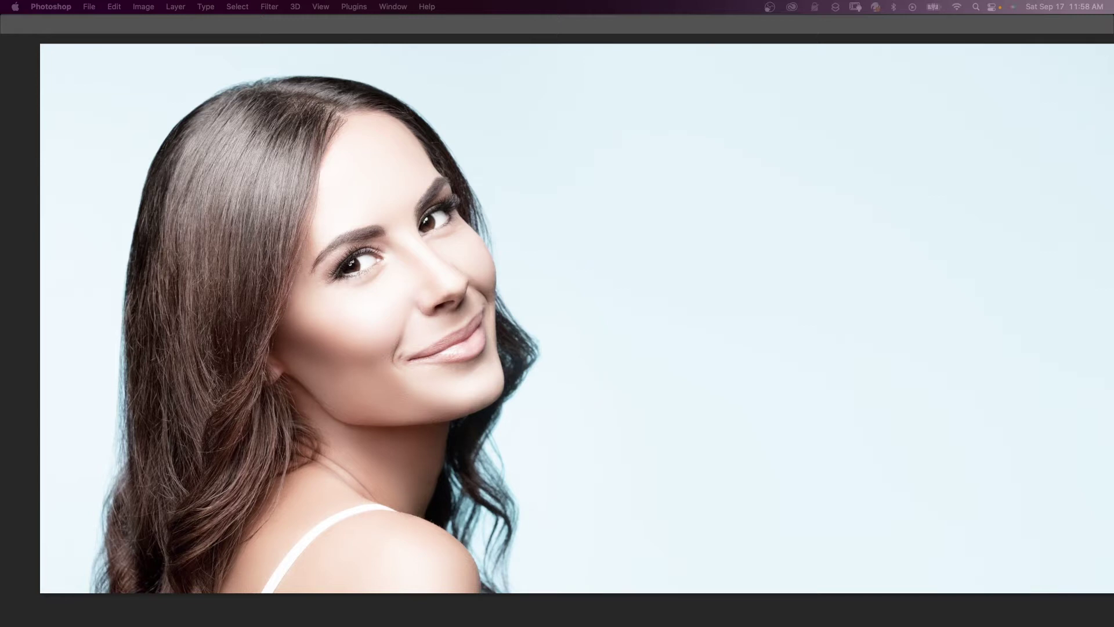
Step: Display Layer 0's mask by itself on the canvas
{"action": "key", "text": "Tab"}
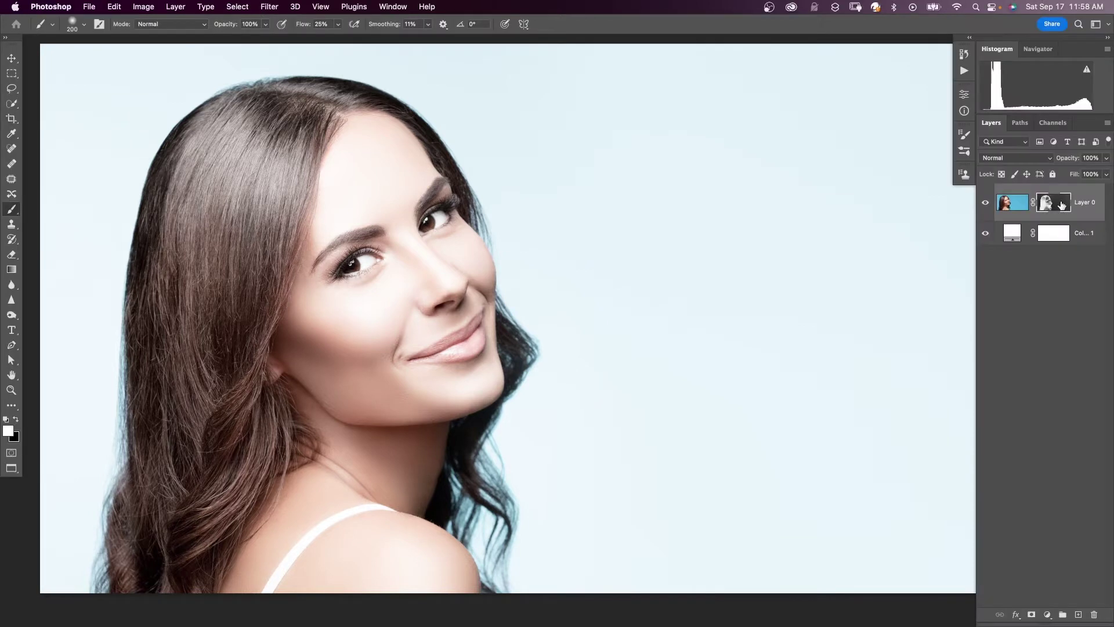
{"action": "left_click", "coordinate": [1053, 202], "text": "alt"}
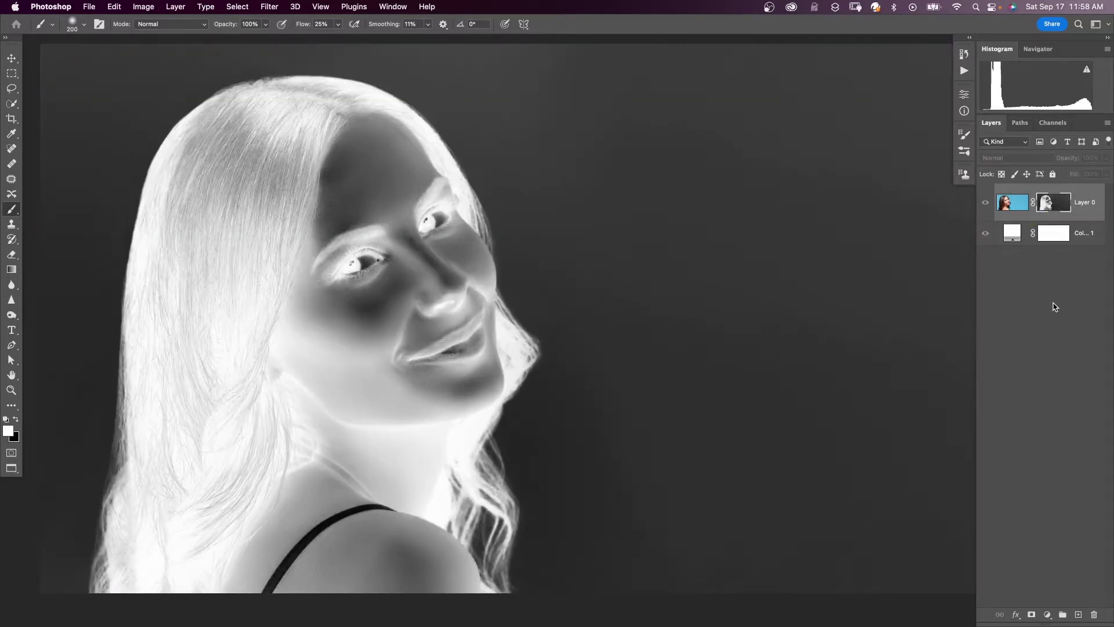
{"action": "scroll", "coordinate": [522, 319], "scroll_direction": "right", "scroll_amount": 3}
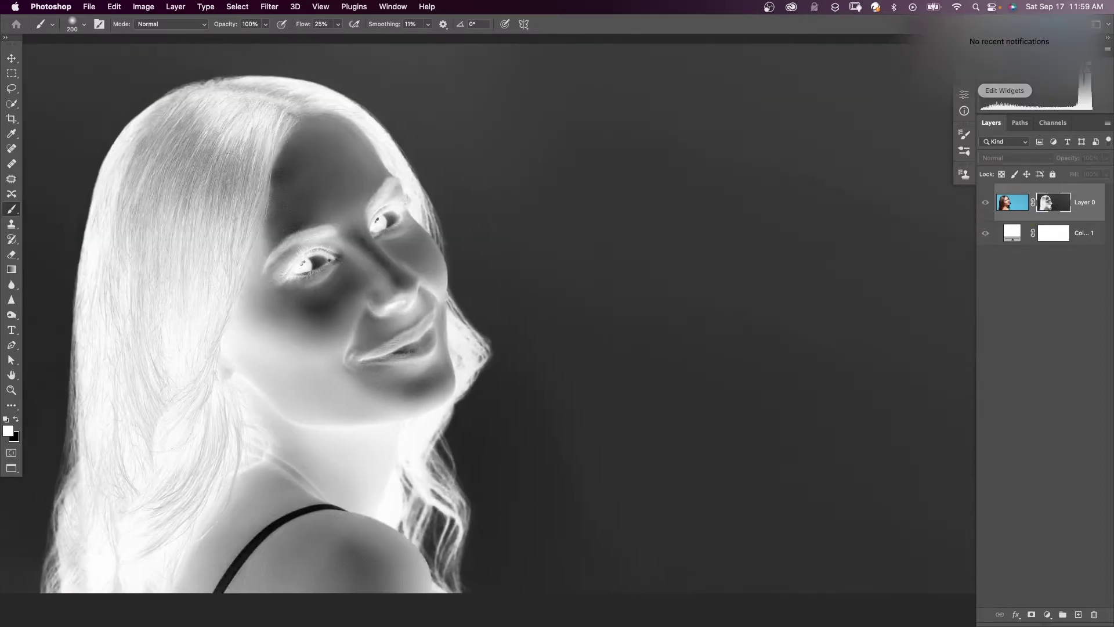
Step: Paint the interior of the woman's hair, face and shoulder white on the mask with an enlarged brush at 70% flow
{"action": "left_click", "coordinate": [338, 24]}
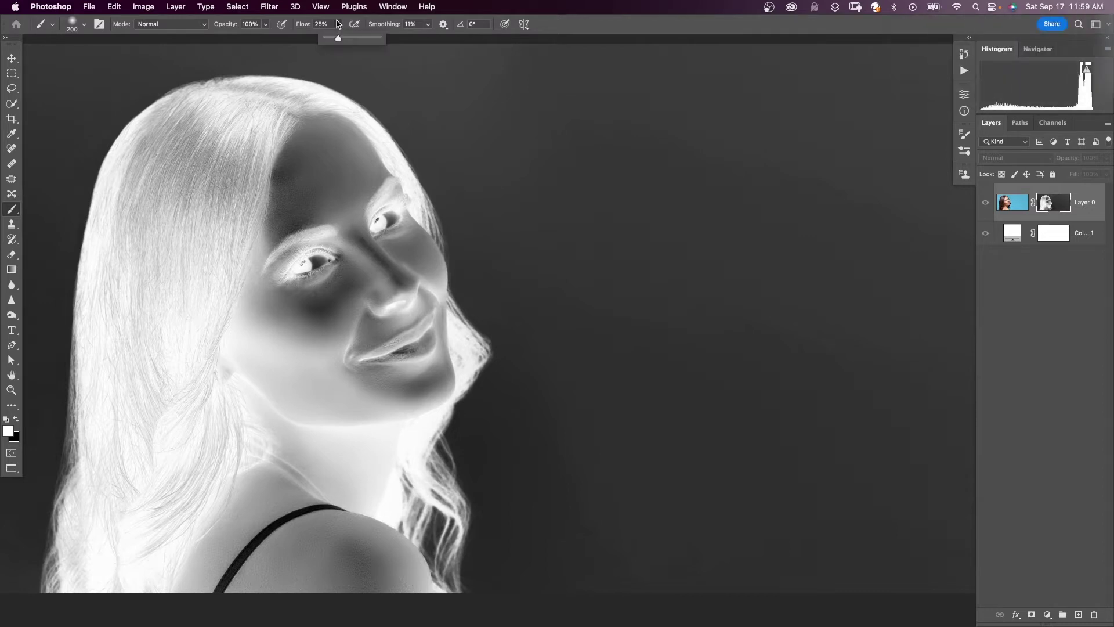
{"action": "left_click_drag", "start_coordinate": [338, 43], "coordinate": [365, 44]}
{"action": "left_click_drag", "start_coordinate": [209, 165], "coordinate": [210, 230]}
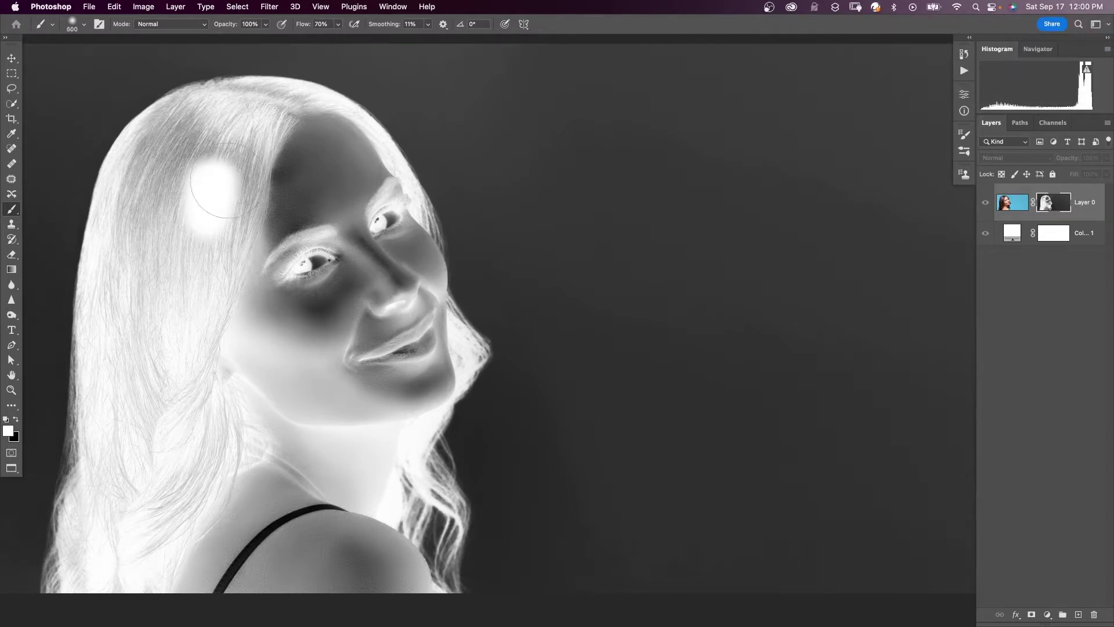
{"action": "key", "text": "bracketright"}
{"action": "key", "text": "bracketright"}
{"action": "key", "text": "bracketright"}
{"action": "key", "text": "bracketright"}
{"action": "key", "text": "bracketright"}
{"action": "key", "text": "bracketright"}
{"action": "mouse_move", "coordinate": [243, 185]}
{"action": "left_mouse_down"}
{"action": "mouse_move", "coordinate": [286, 239]}
{"action": "mouse_move", "coordinate": [279, 260]}
{"action": "mouse_move", "coordinate": [186, 328]}
{"action": "mouse_move", "coordinate": [161, 376]}
{"action": "mouse_move", "coordinate": [183, 380]}
{"action": "mouse_move", "coordinate": [192, 406]}
{"action": "mouse_move", "coordinate": [216, 421]}
{"action": "mouse_move", "coordinate": [149, 510]}
{"action": "left_mouse_up"}
{"action": "mouse_move", "coordinate": [194, 199]}
{"action": "left_mouse_down"}
{"action": "mouse_move", "coordinate": [199, 179]}
{"action": "mouse_move", "coordinate": [273, 249]}
{"action": "mouse_move", "coordinate": [346, 292]}
{"action": "mouse_move", "coordinate": [377, 197]}
{"action": "left_mouse_up"}
Step: Paint white over the gray hair edges and face on the mask with a smaller Overlay-mode brush at 45% flow
{"action": "key", "text": "shift+4"}
{"action": "key", "text": "shift+5"}
{"action": "left_click", "coordinate": [172, 24]}
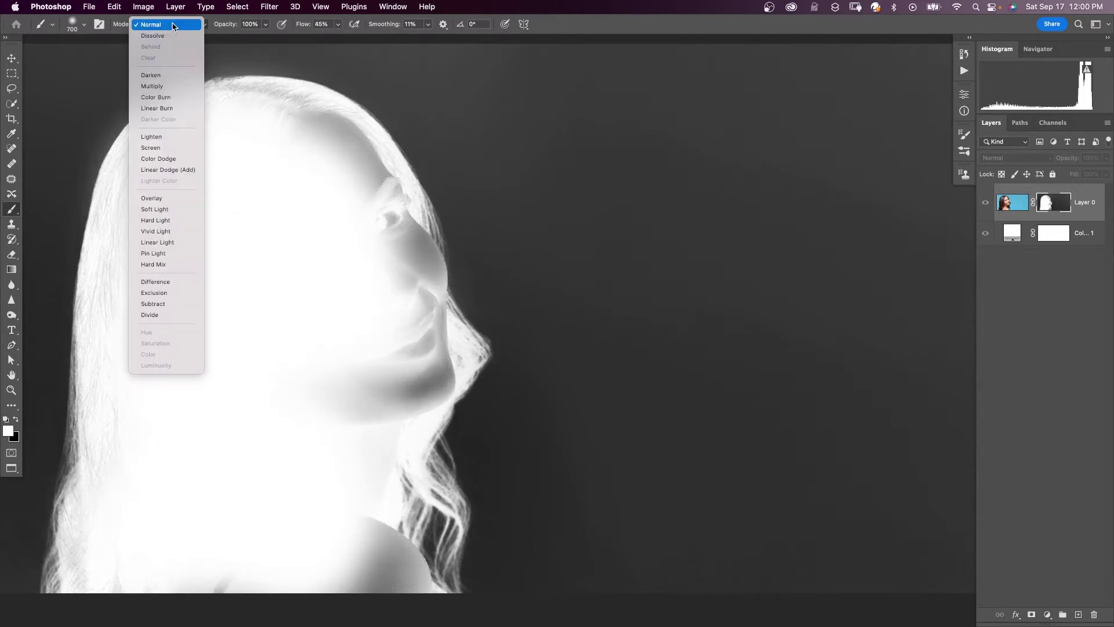
{"action": "left_click", "coordinate": [154, 197]}
{"action": "key", "text": "bracketleft"}
{"action": "key", "text": "bracketleft"}
{"action": "key", "text": "bracketleft"}
{"action": "mouse_move", "coordinate": [118, 471]}
{"action": "left_mouse_down"}
{"action": "mouse_move", "coordinate": [106, 414]}
{"action": "mouse_move", "coordinate": [128, 406]}
{"action": "mouse_move", "coordinate": [113, 532]}
{"action": "mouse_move", "coordinate": [100, 549]}
{"action": "mouse_move", "coordinate": [115, 498]}
{"action": "mouse_move", "coordinate": [103, 500]}
{"action": "mouse_move", "coordinate": [124, 571]}
{"action": "mouse_move", "coordinate": [134, 557]}
{"action": "mouse_move", "coordinate": [99, 562]}
{"action": "mouse_move", "coordinate": [289, 578]}
{"action": "mouse_move", "coordinate": [323, 520]}
{"action": "mouse_move", "coordinate": [353, 512]}
{"action": "mouse_move", "coordinate": [380, 403]}
{"action": "mouse_move", "coordinate": [416, 371]}
{"action": "mouse_move", "coordinate": [351, 228]}
{"action": "mouse_move", "coordinate": [397, 277]}
{"action": "mouse_move", "coordinate": [321, 160]}
{"action": "mouse_move", "coordinate": [322, 145]}
{"action": "mouse_move", "coordinate": [360, 168]}
{"action": "mouse_move", "coordinate": [408, 264]}
{"action": "left_mouse_up"}
Step: Whiten the remaining gray patches along the face profile and top of the head using Overlay brush sizes 200 and 400
{"action": "key", "text": "bracketleft"}
{"action": "key", "text": "bracketleft"}
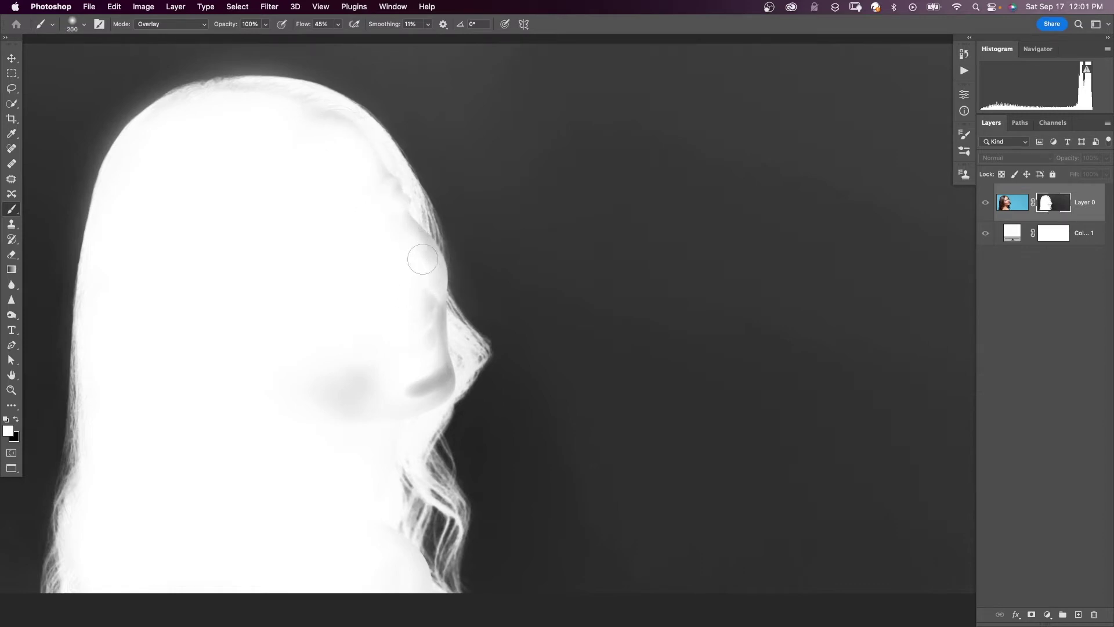
{"action": "mouse_move", "coordinate": [427, 264]}
{"action": "left_mouse_down"}
{"action": "mouse_move", "coordinate": [427, 332]}
{"action": "mouse_move", "coordinate": [427, 309]}
{"action": "mouse_move", "coordinate": [378, 346]}
{"action": "mouse_move", "coordinate": [423, 370]}
{"action": "mouse_move", "coordinate": [385, 218]}
{"action": "left_mouse_up"}
{"action": "key", "text": "bracketright"}
{"action": "key", "text": "bracketright"}
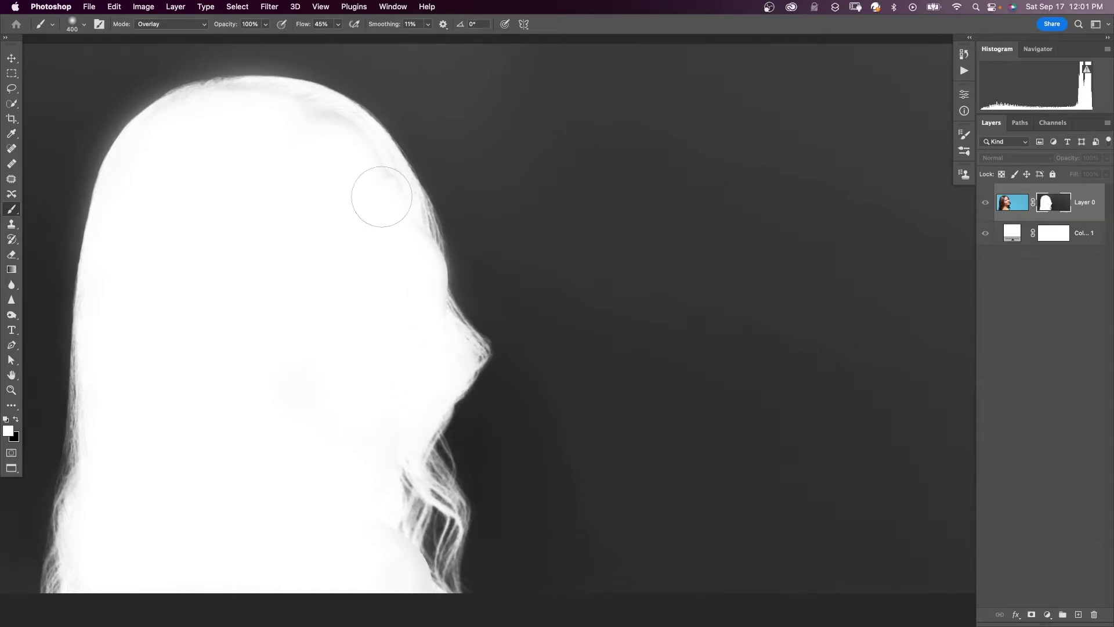
{"action": "left_click_drag", "start_coordinate": [242, 112], "coordinate": [263, 122]}
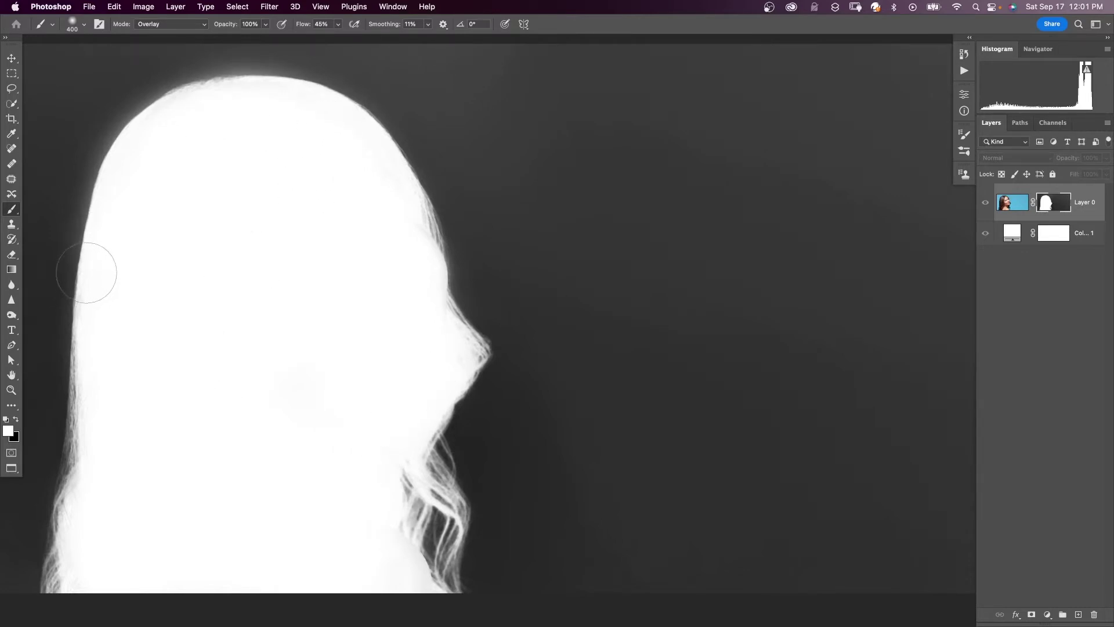
Step: Paint black over the mask background beside the lower right curls with a size 300 Overlay brush at 9% flow
{"action": "key", "text": "x"}
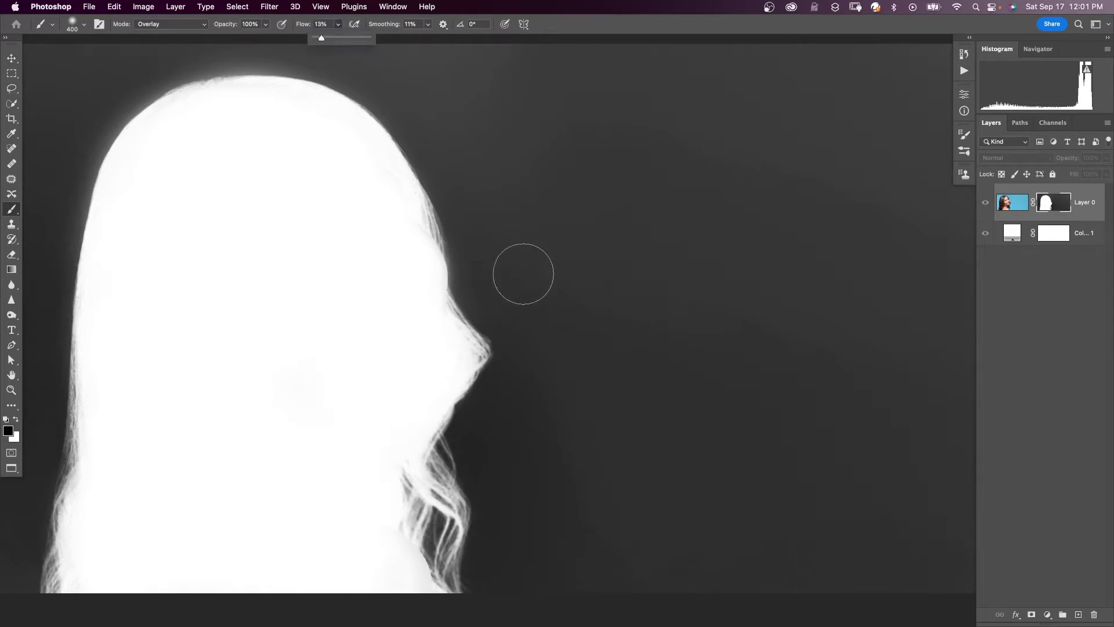
{"action": "key", "text": "shift+1"}
{"action": "key", "text": "shift+3"}
{"action": "key", "text": "bracketleft"}
{"action": "key", "text": "bracketleft"}
{"action": "key", "text": "bracketleft"}
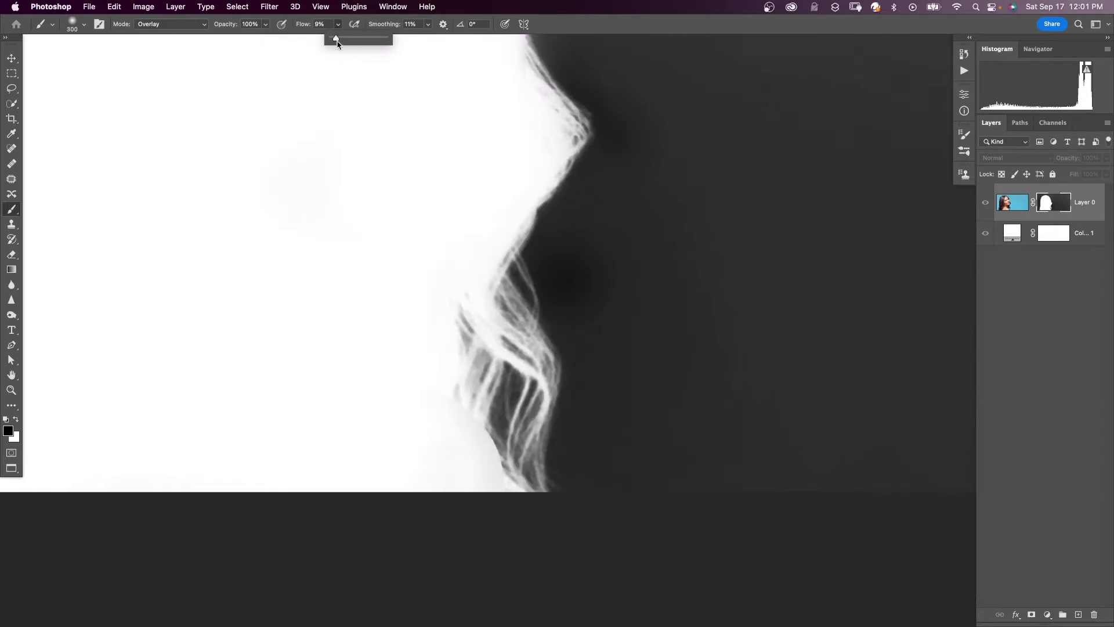
{"action": "mouse_move", "coordinate": [581, 280]}
{"action": "left_mouse_down"}
{"action": "mouse_move", "coordinate": [561, 267]}
{"action": "mouse_move", "coordinate": [547, 313]}
{"action": "mouse_move", "coordinate": [606, 300]}
{"action": "mouse_move", "coordinate": [547, 354]}
{"action": "mouse_move", "coordinate": [572, 386]}
{"action": "mouse_move", "coordinate": [529, 308]}
{"action": "mouse_move", "coordinate": [482, 382]}
{"action": "mouse_move", "coordinate": [518, 423]}
{"action": "mouse_move", "coordinate": [532, 390]}
{"action": "mouse_move", "coordinate": [497, 421]}
{"action": "mouse_move", "coordinate": [526, 493]}
{"action": "mouse_move", "coordinate": [554, 400]}
{"action": "mouse_move", "coordinate": [572, 530]}
{"action": "mouse_move", "coordinate": [527, 480]}
{"action": "mouse_move", "coordinate": [544, 494]}
{"action": "mouse_move", "coordinate": [531, 316]}
{"action": "mouse_move", "coordinate": [473, 327]}
{"action": "mouse_move", "coordinate": [476, 396]}
{"action": "mouse_move", "coordinate": [539, 280]}
{"action": "mouse_move", "coordinate": [515, 292]}
{"action": "mouse_move", "coordinate": [579, 158]}
{"action": "mouse_move", "coordinate": [520, 265]}
{"action": "mouse_move", "coordinate": [621, 199]}
{"action": "left_mouse_up"}
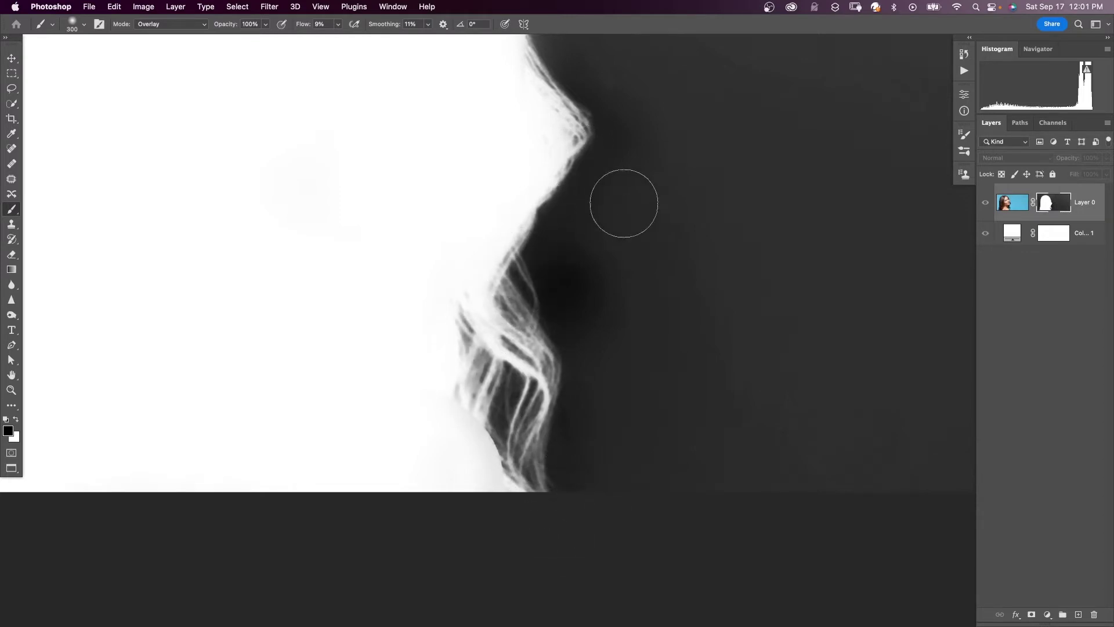
Step: Darken the mask background to black around the upper left hair, the top of the head and the face profile
{"action": "scroll", "coordinate": [607, 210], "scroll_direction": "up", "scroll_amount": 5}
{"action": "scroll", "coordinate": [607, 210], "scroll_direction": "left", "scroll_amount": 2}
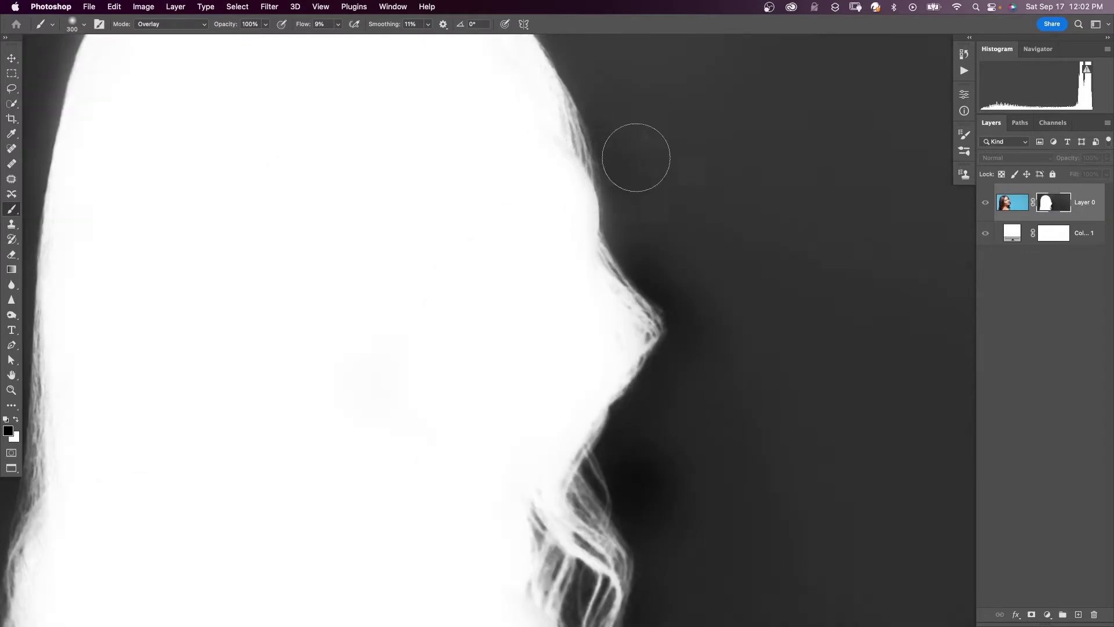
{"action": "scroll", "coordinate": [595, 167], "scroll_direction": "up", "scroll_amount": 5}
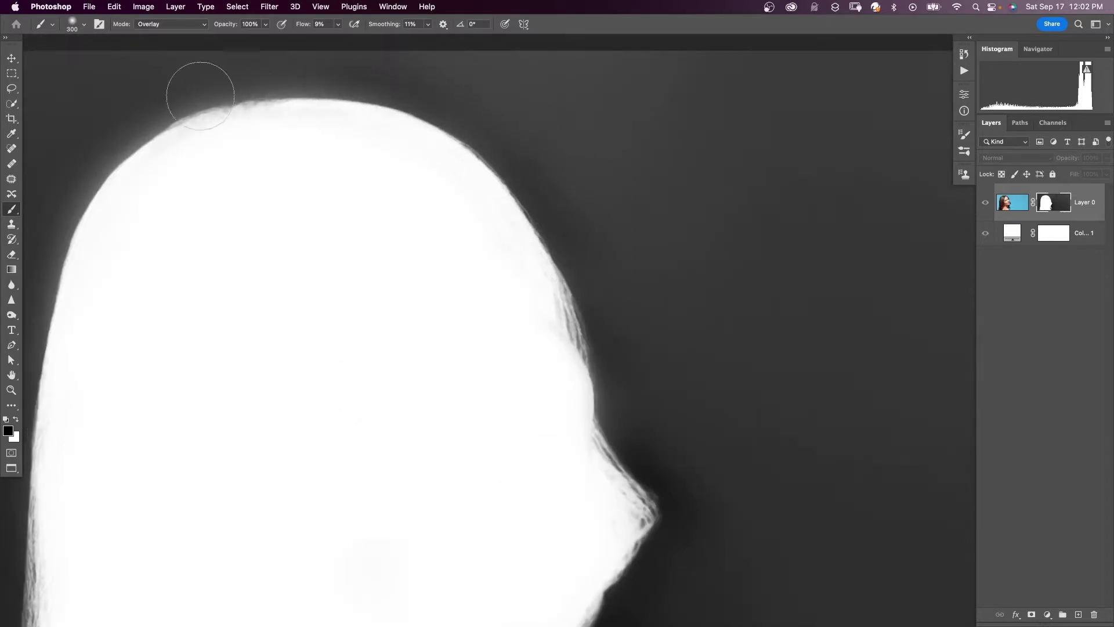
{"action": "mouse_move", "coordinate": [215, 110]}
{"action": "left_mouse_down"}
{"action": "mouse_move", "coordinate": [239, 152]}
{"action": "mouse_move", "coordinate": [194, 211]}
{"action": "mouse_move", "coordinate": [162, 187]}
{"action": "mouse_move", "coordinate": [218, 118]}
{"action": "mouse_move", "coordinate": [220, 91]}
{"action": "mouse_move", "coordinate": [123, 144]}
{"action": "mouse_move", "coordinate": [89, 205]}
{"action": "left_mouse_up"}
{"action": "scroll", "coordinate": [164, 192], "scroll_direction": "down", "scroll_amount": 3}
{"action": "scroll", "coordinate": [164, 192], "scroll_direction": "left", "scroll_amount": 4}
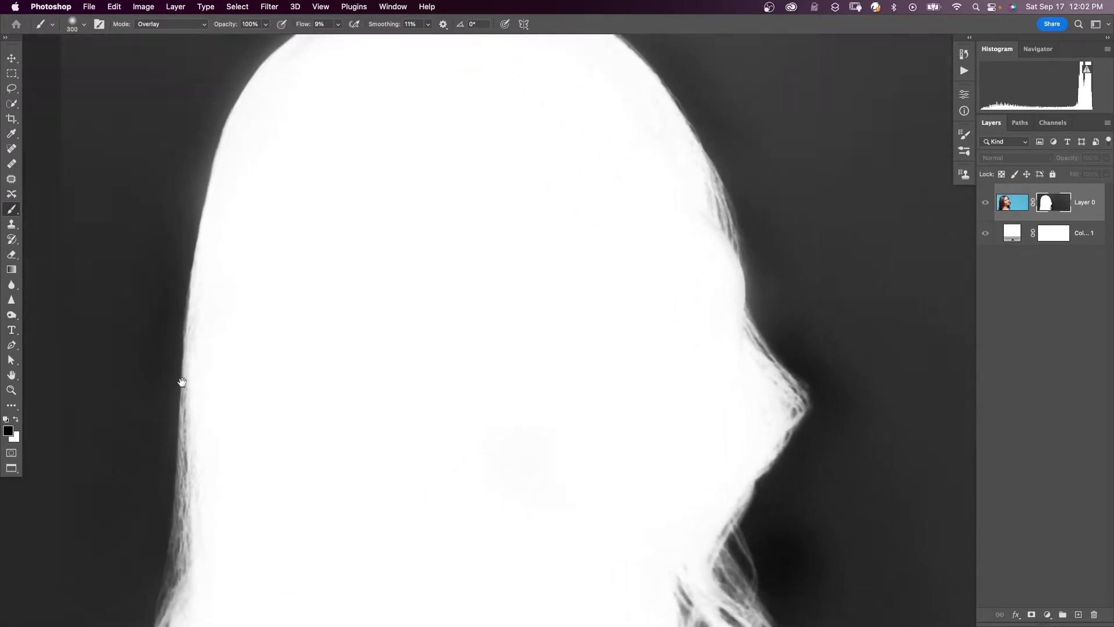
{"action": "scroll", "coordinate": [224, 443], "scroll_direction": "down", "scroll_amount": 5}
{"action": "scroll", "coordinate": [224, 442], "scroll_direction": "left", "scroll_amount": 1}
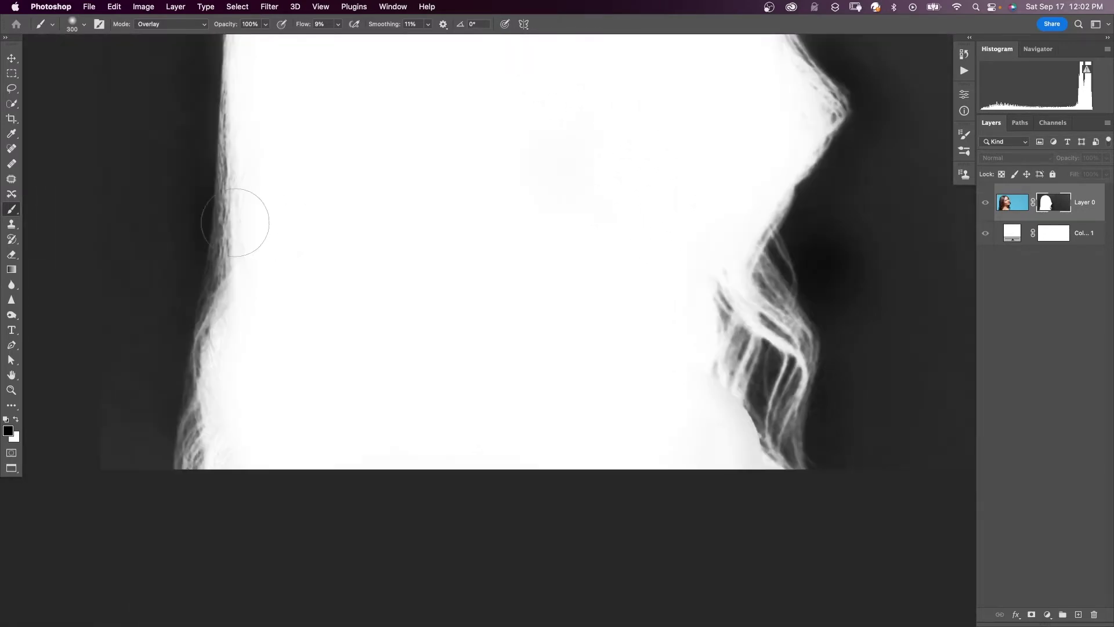
{"action": "scroll", "coordinate": [368, 273], "scroll_direction": "up", "scroll_amount": 6}
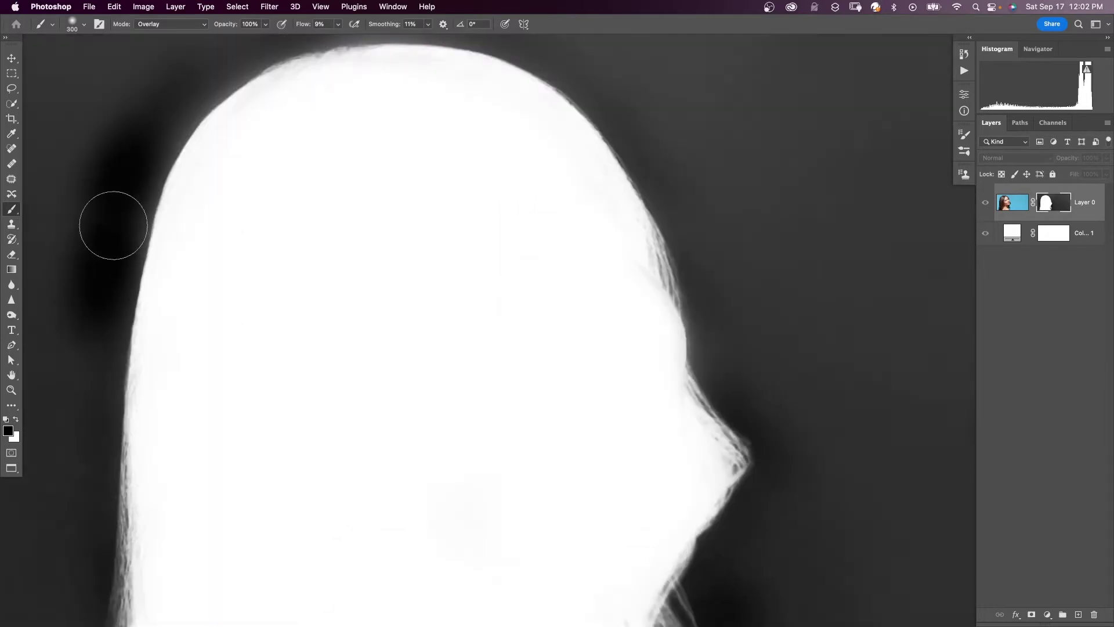
{"action": "mouse_move", "coordinate": [84, 425]}
{"action": "left_mouse_down"}
{"action": "mouse_move", "coordinate": [93, 351]}
{"action": "mouse_move", "coordinate": [87, 365]}
{"action": "mouse_move", "coordinate": [72, 288]}
{"action": "mouse_move", "coordinate": [117, 101]}
{"action": "mouse_move", "coordinate": [105, 139]}
{"action": "mouse_move", "coordinate": [224, 61]}
{"action": "mouse_move", "coordinate": [189, 103]}
{"action": "mouse_move", "coordinate": [228, 72]}
{"action": "mouse_move", "coordinate": [189, 107]}
{"action": "mouse_move", "coordinate": [229, 67]}
{"action": "mouse_move", "coordinate": [305, 40]}
{"action": "left_mouse_up"}
{"action": "left_click_drag", "start_coordinate": [701, 214], "coordinate": [726, 325]}
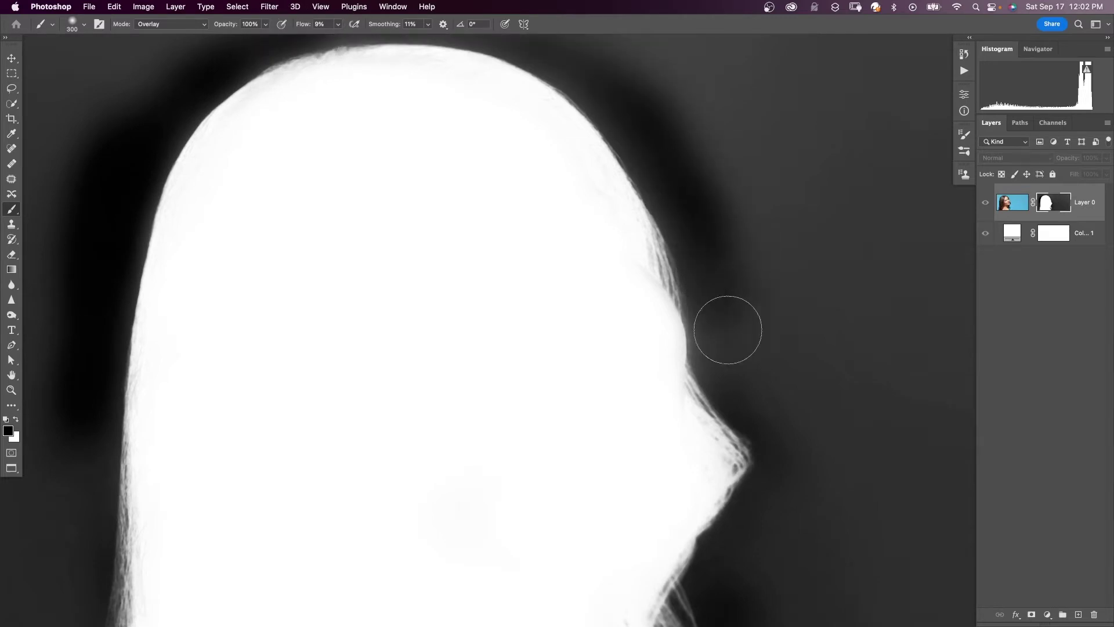
Step: Paint black over the mask background along the left side of the hair, out to the image edge
{"action": "scroll", "coordinate": [165, 320], "scroll_direction": "down", "scroll_amount": 4}
{"action": "mouse_move", "coordinate": [166, 166]}
{"action": "left_mouse_down"}
{"action": "mouse_move", "coordinate": [144, 277]}
{"action": "mouse_move", "coordinate": [131, 238]}
{"action": "mouse_move", "coordinate": [156, 49]}
{"action": "mouse_move", "coordinate": [132, 65]}
{"action": "mouse_move", "coordinate": [140, 55]}
{"action": "mouse_move", "coordinate": [144, 79]}
{"action": "mouse_move", "coordinate": [111, 149]}
{"action": "mouse_move", "coordinate": [97, 373]}
{"action": "left_mouse_up"}
{"action": "scroll", "coordinate": [133, 363], "scroll_direction": "up", "scroll_amount": 2}
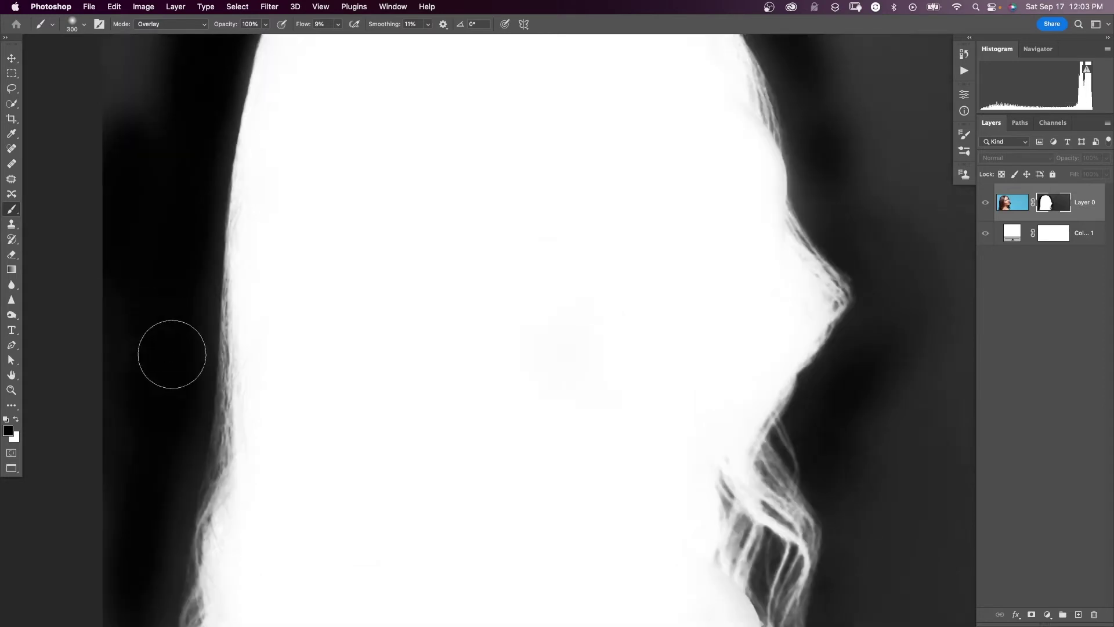
{"action": "left_click_drag", "start_coordinate": [168, 353], "coordinate": [159, 508]}
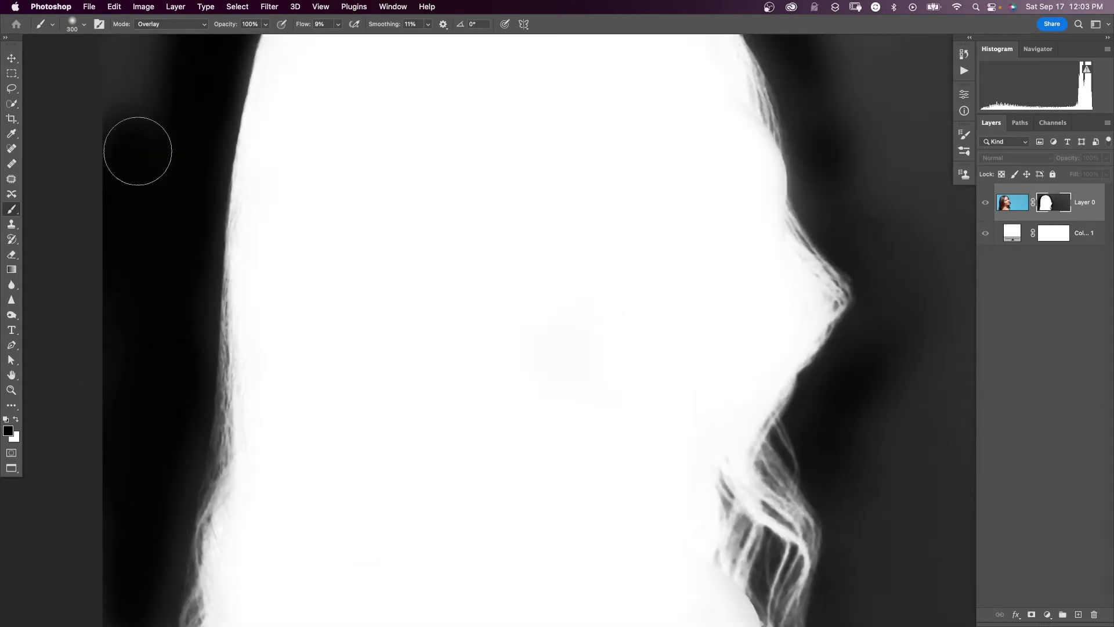
{"action": "mouse_move", "coordinate": [137, 152]}
{"action": "left_mouse_down"}
{"action": "mouse_move", "coordinate": [86, 168]}
{"action": "mouse_move", "coordinate": [94, 131]}
{"action": "mouse_move", "coordinate": [120, 122]}
{"action": "mouse_move", "coordinate": [134, 92]}
{"action": "left_mouse_up"}
{"action": "key", "text": "super+minus"}
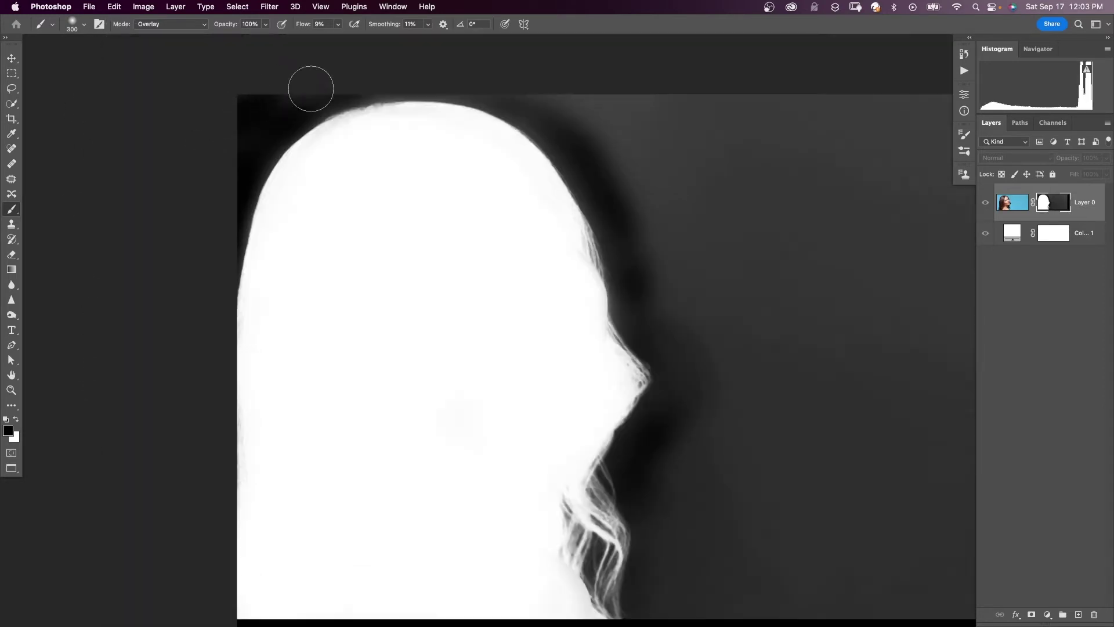
Step: Paint the remaining mask background black across the area beyond the face with a large Normal brush at 49% flow, up to size 1000
{"action": "mouse_move", "coordinate": [398, 83]}
{"action": "left_mouse_down"}
{"action": "mouse_move", "coordinate": [557, 104]}
{"action": "mouse_move", "coordinate": [676, 249]}
{"action": "mouse_move", "coordinate": [673, 278]}
{"action": "left_mouse_up"}
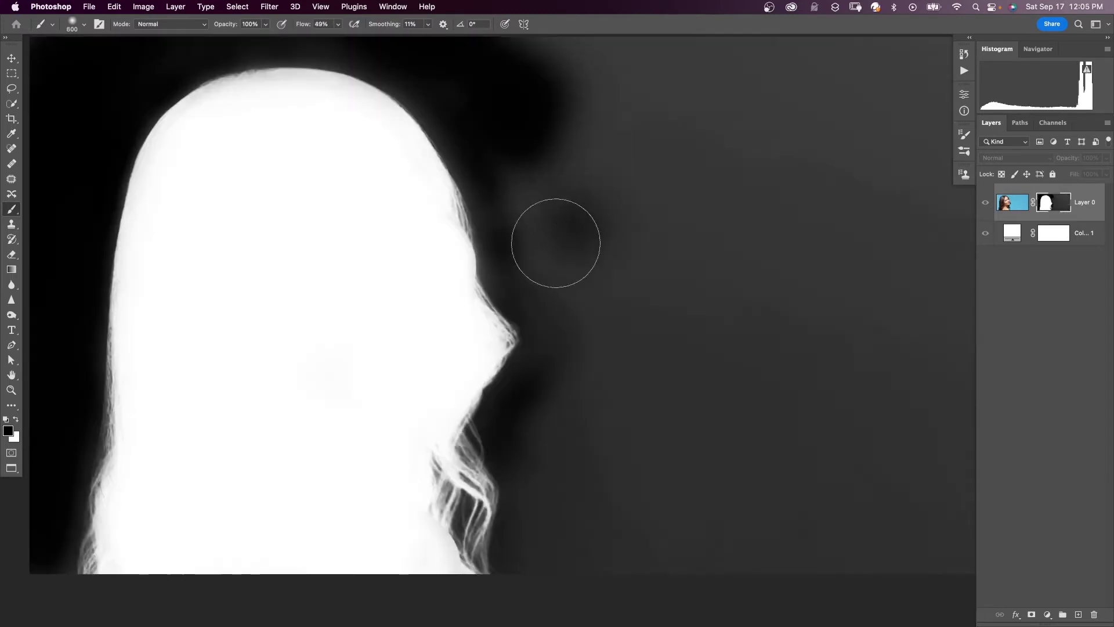
{"action": "mouse_move", "coordinate": [557, 242]}
{"action": "left_mouse_down"}
{"action": "mouse_move", "coordinate": [629, 66]}
{"action": "mouse_move", "coordinate": [894, 64]}
{"action": "mouse_move", "coordinate": [626, 66]}
{"action": "mouse_move", "coordinate": [867, 64]}
{"action": "mouse_move", "coordinate": [718, 81]}
{"action": "mouse_move", "coordinate": [525, 71]}
{"action": "mouse_move", "coordinate": [620, 64]}
{"action": "mouse_move", "coordinate": [568, 71]}
{"action": "mouse_move", "coordinate": [761, 133]}
{"action": "mouse_move", "coordinate": [692, 145]}
{"action": "mouse_move", "coordinate": [795, 123]}
{"action": "mouse_move", "coordinate": [885, 122]}
{"action": "mouse_move", "coordinate": [845, 197]}
{"action": "mouse_move", "coordinate": [795, 231]}
{"action": "mouse_move", "coordinate": [750, 222]}
{"action": "mouse_move", "coordinate": [709, 292]}
{"action": "mouse_move", "coordinate": [666, 289]}
{"action": "mouse_move", "coordinate": [920, 202]}
{"action": "mouse_move", "coordinate": [893, 327]}
{"action": "mouse_move", "coordinate": [954, 402]}
{"action": "mouse_move", "coordinate": [930, 375]}
{"action": "mouse_move", "coordinate": [938, 488]}
{"action": "mouse_move", "coordinate": [905, 521]}
{"action": "mouse_move", "coordinate": [819, 512]}
{"action": "mouse_move", "coordinate": [802, 316]}
{"action": "mouse_move", "coordinate": [595, 450]}
{"action": "mouse_move", "coordinate": [590, 532]}
{"action": "mouse_move", "coordinate": [639, 421]}
{"action": "mouse_move", "coordinate": [545, 158]}
{"action": "mouse_move", "coordinate": [569, 152]}
{"action": "mouse_move", "coordinate": [730, 281]}
{"action": "left_mouse_up"}
{"action": "key", "text": "bracketright"}
{"action": "key", "text": "bracketright"}
{"action": "key", "text": "bracketright"}
{"action": "key", "text": "bracketright"}
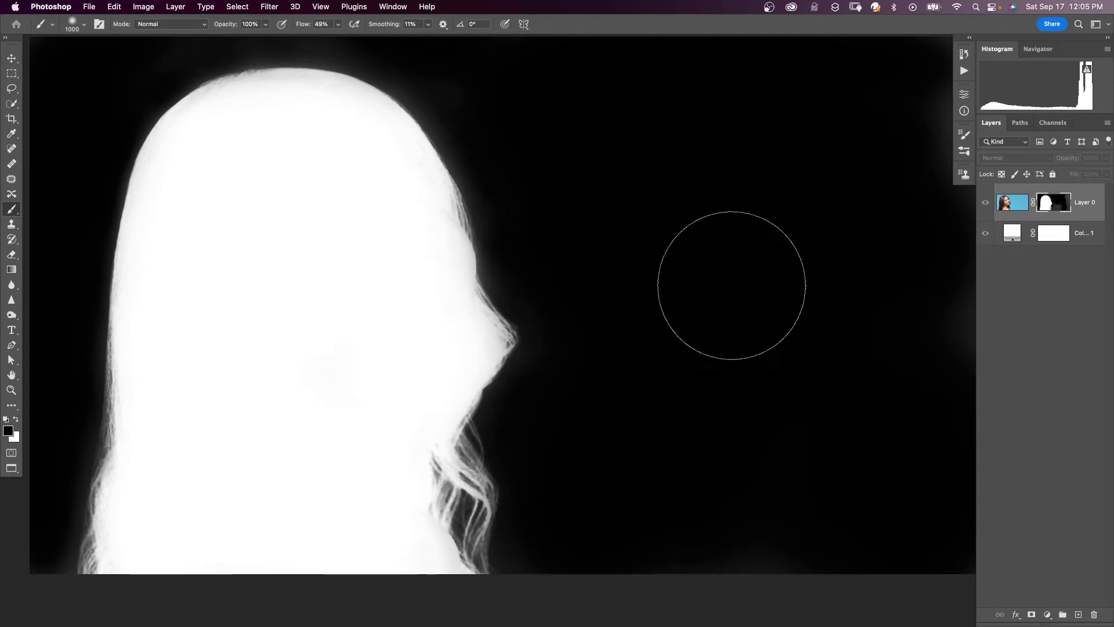
{"action": "scroll", "coordinate": [839, 271], "scroll_direction": "left", "scroll_amount": 3}
{"action": "scroll", "coordinate": [839, 271], "scroll_direction": "down", "scroll_amount": 1}
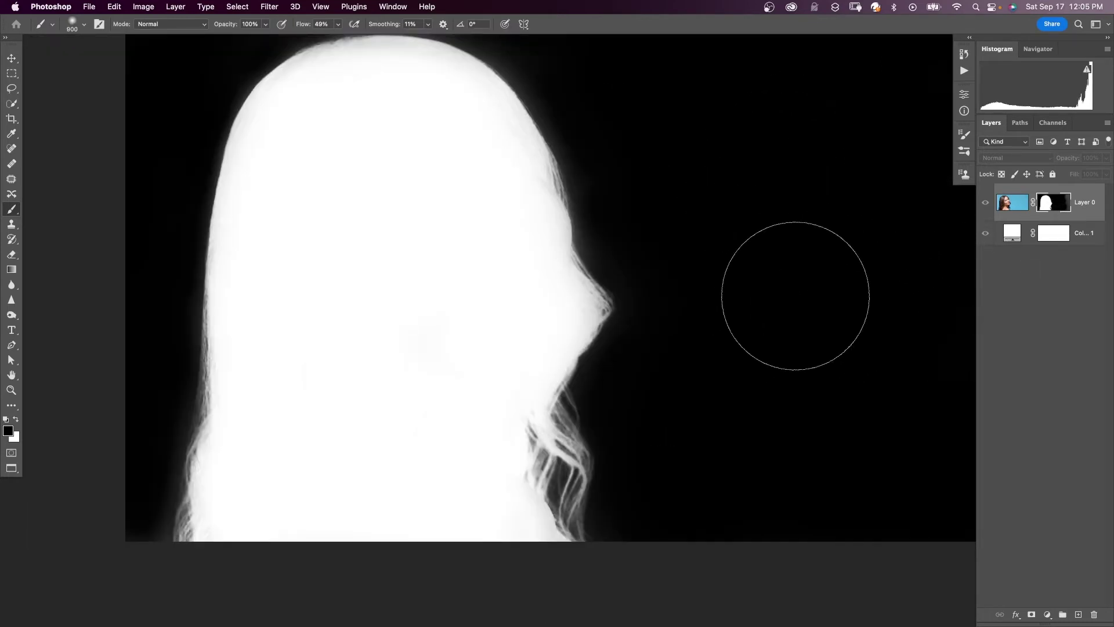
{"action": "key", "text": "bracketleft"}
{"action": "key", "text": "bracketleft"}
{"action": "key", "text": "bracketleft"}
{"action": "key", "text": "bracketleft"}
{"action": "key", "text": "bracketleft"}
{"action": "key", "text": "bracketleft"}
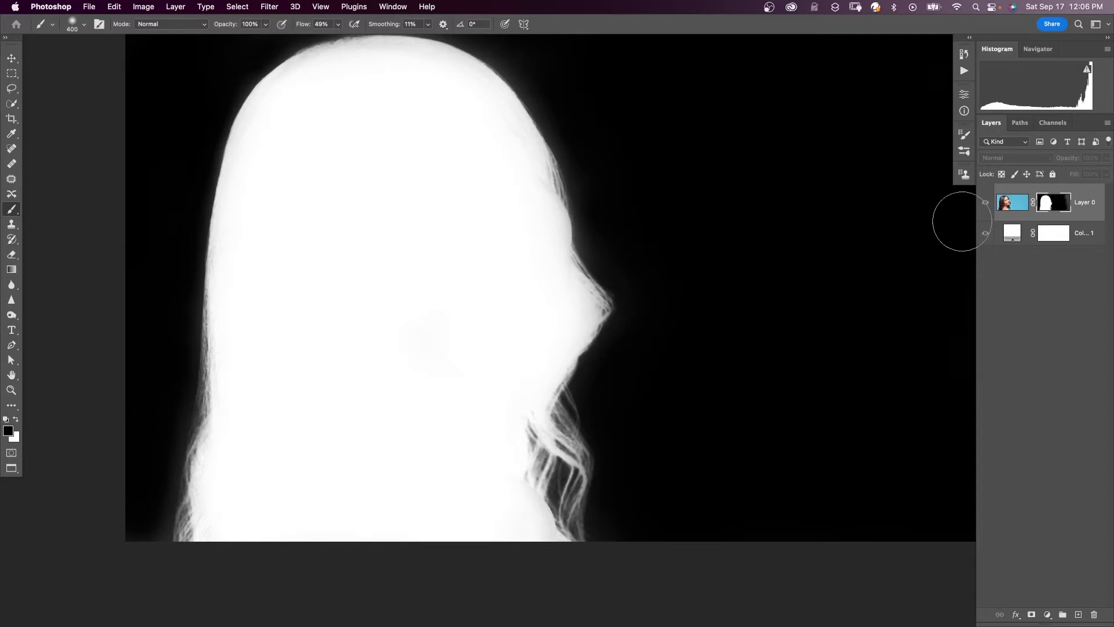
Step: Return from the mask view to the full image and hide the white Color Fill layer
{"action": "left_click", "coordinate": [1047, 203], "text": "alt"}
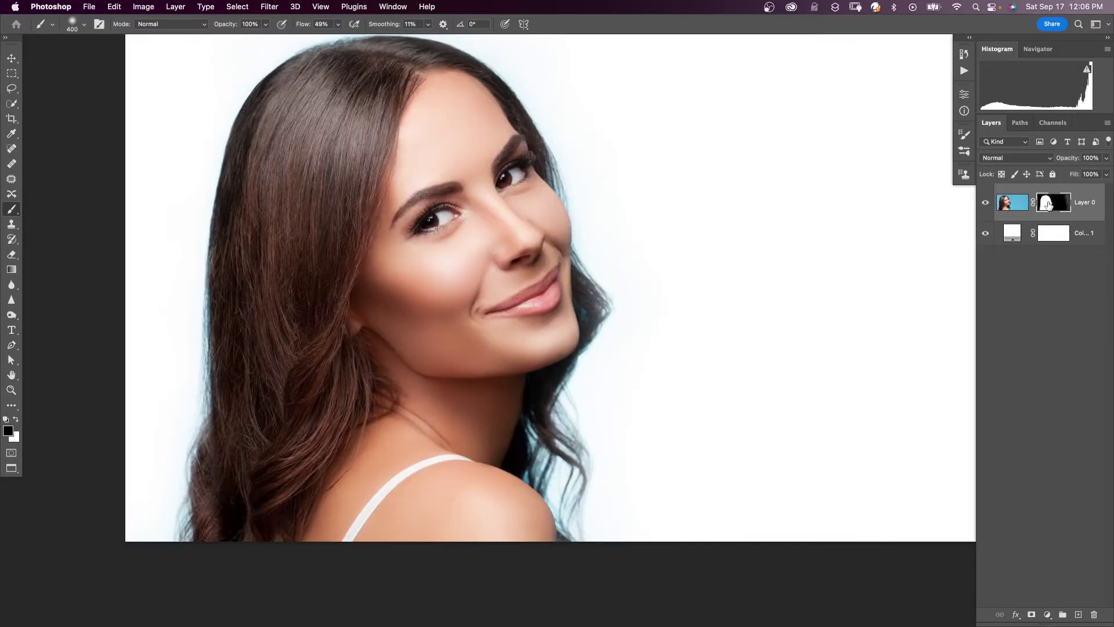
{"action": "left_click", "coordinate": [985, 233]}
{"action": "left_click", "coordinate": [985, 233]}
{"action": "left_click", "coordinate": [985, 234]}
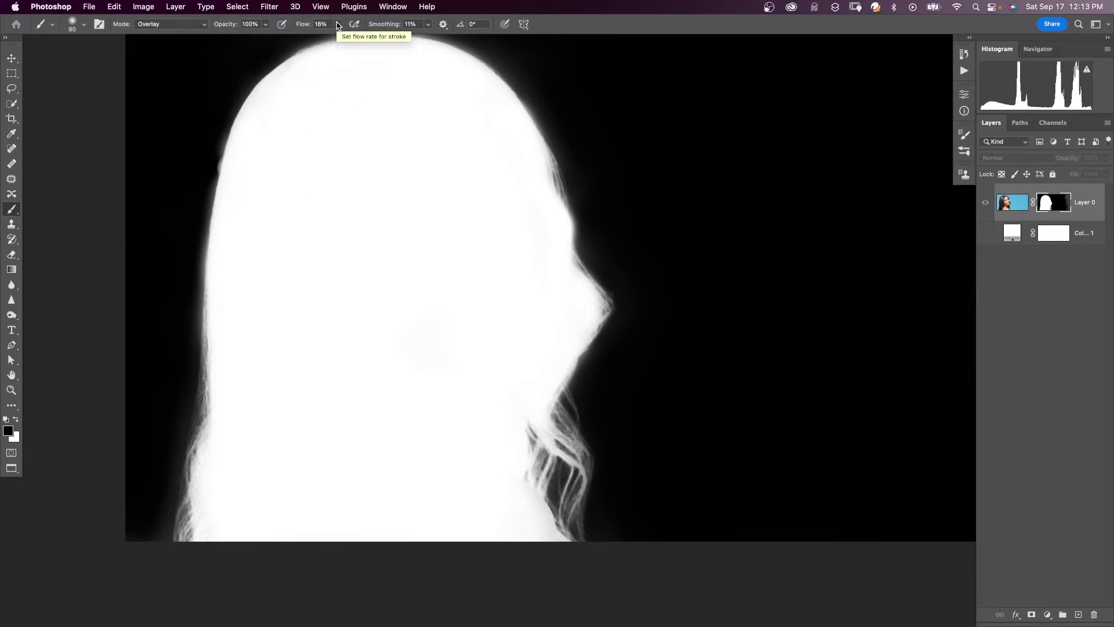
Step: Set the Overlay mask brush to 12% flow and size 175
{"action": "key", "text": "shift+1"}
{"action": "key", "text": "shift+2"}
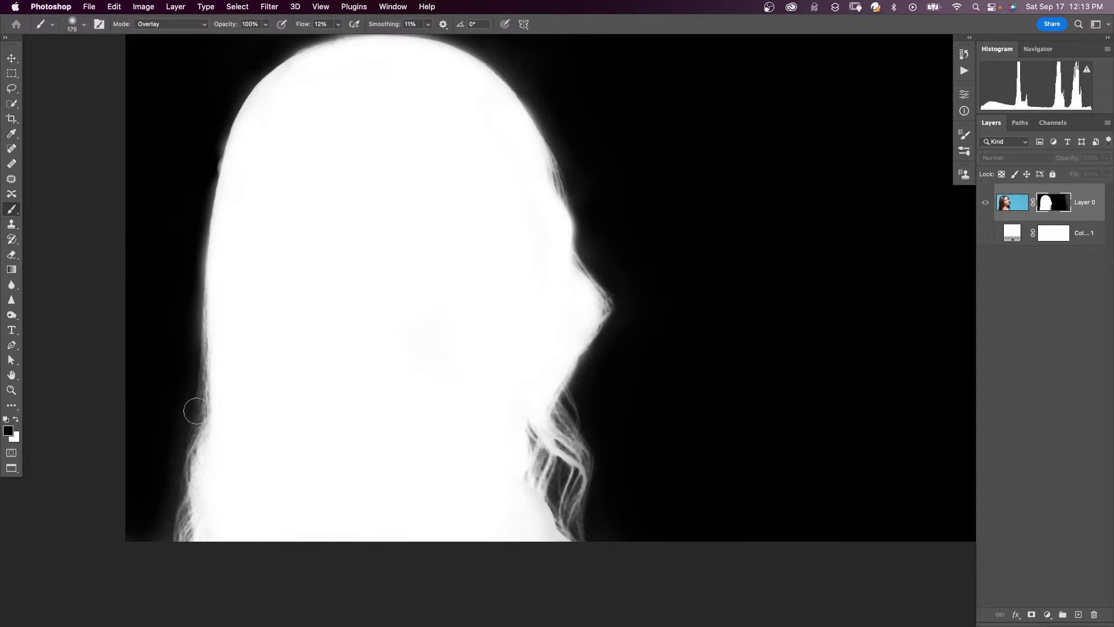
{"action": "key", "text": "bracketright"}
{"action": "key", "text": "bracketright"}
{"action": "key", "text": "bracketright"}
{"action": "key", "text": "bracketright"}
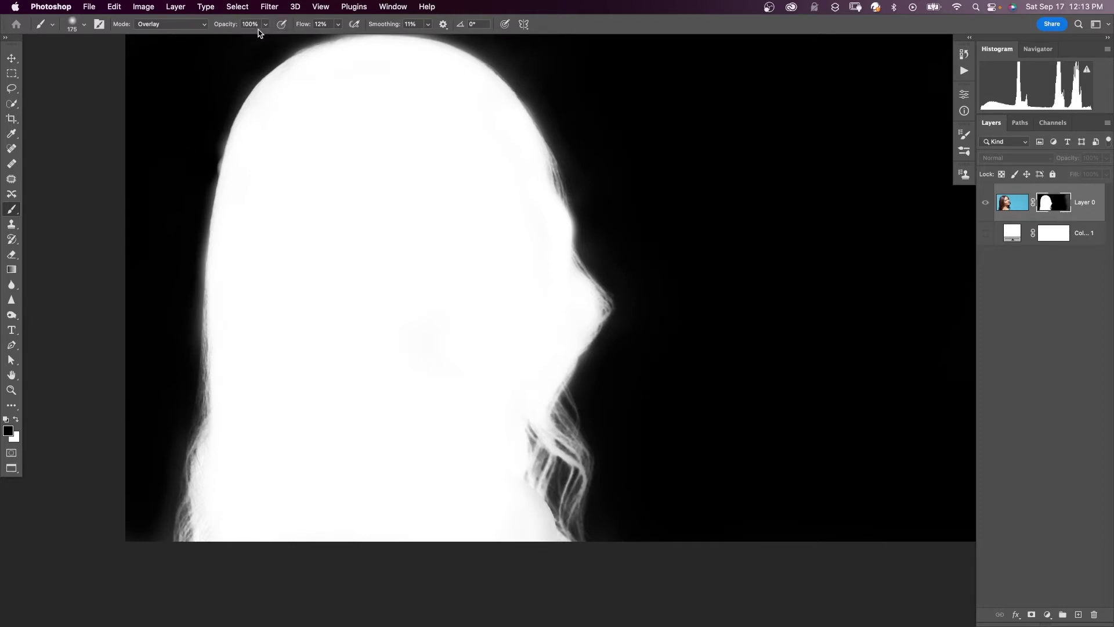
Step: Leave the mask view, show the Color Fill layer again and try red and darker fill colors behind the cutout
{"action": "left_click", "coordinate": [1052, 203], "text": "alt"}
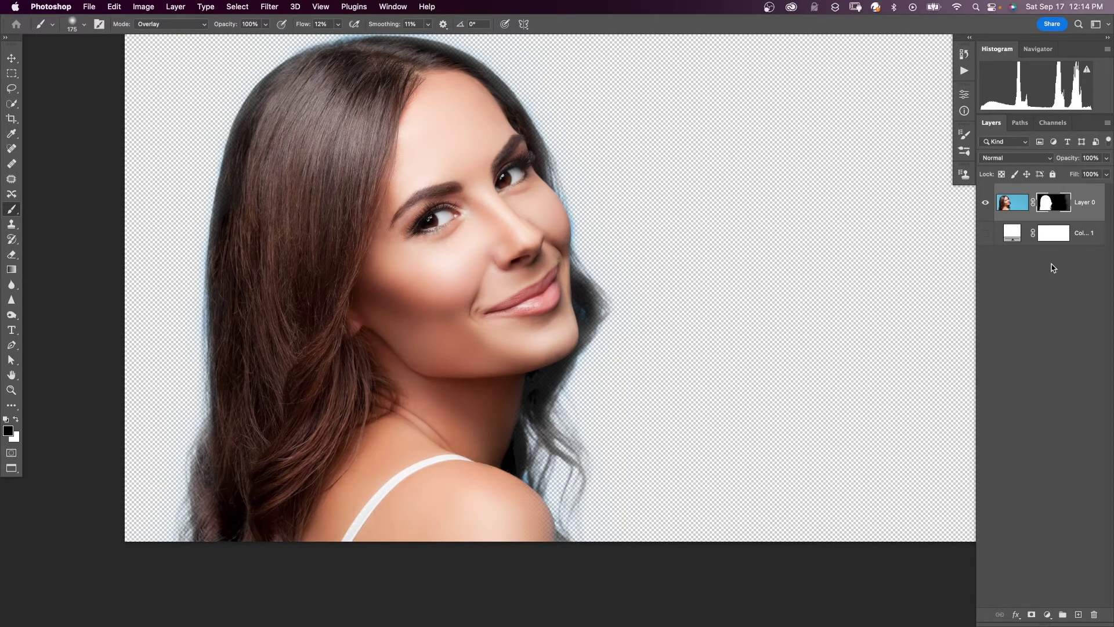
{"action": "left_click", "coordinate": [985, 234]}
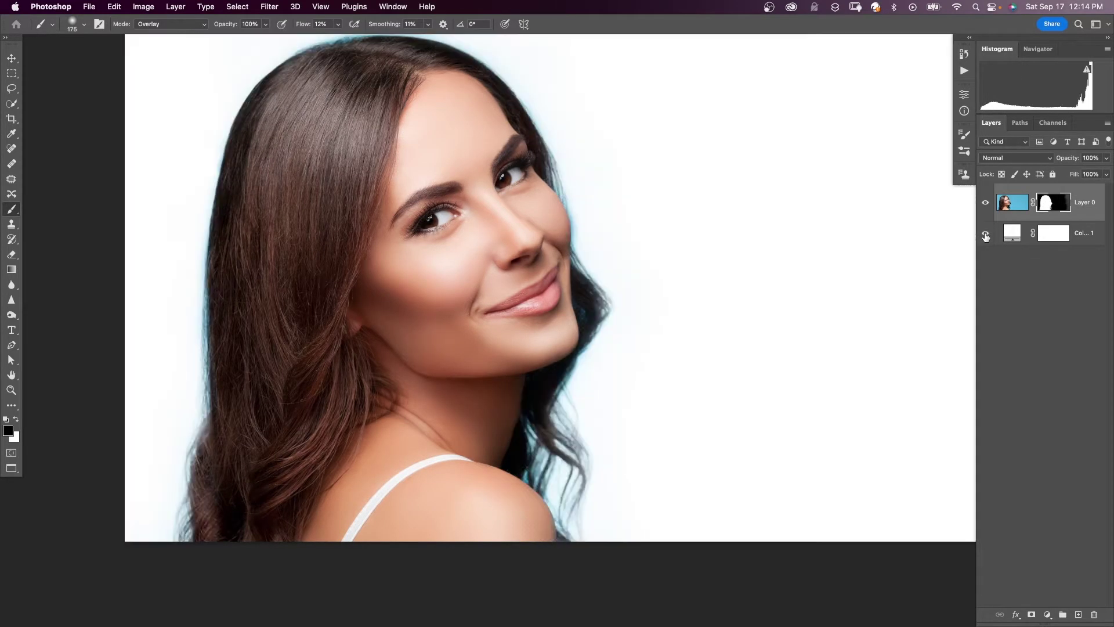
{"action": "double_click", "coordinate": [1015, 232]}
{"action": "left_click", "coordinate": [903, 367]}
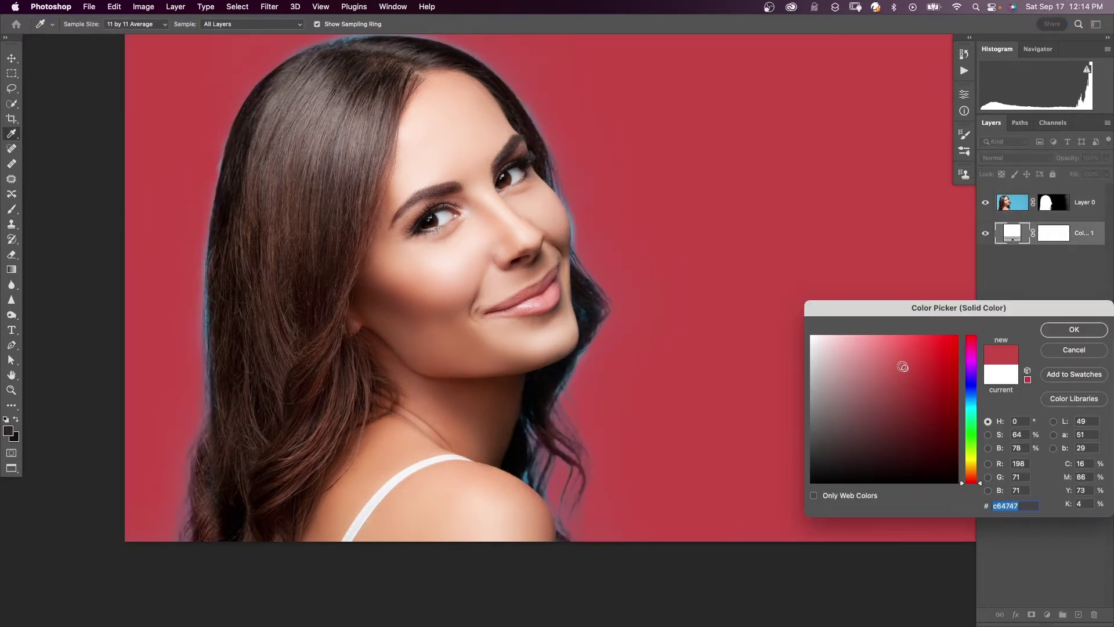
{"action": "mouse_move", "coordinate": [903, 368]}
{"action": "left_mouse_down"}
{"action": "mouse_move", "coordinate": [886, 463]}
{"action": "mouse_move", "coordinate": [837, 473]}
{"action": "left_mouse_up"}
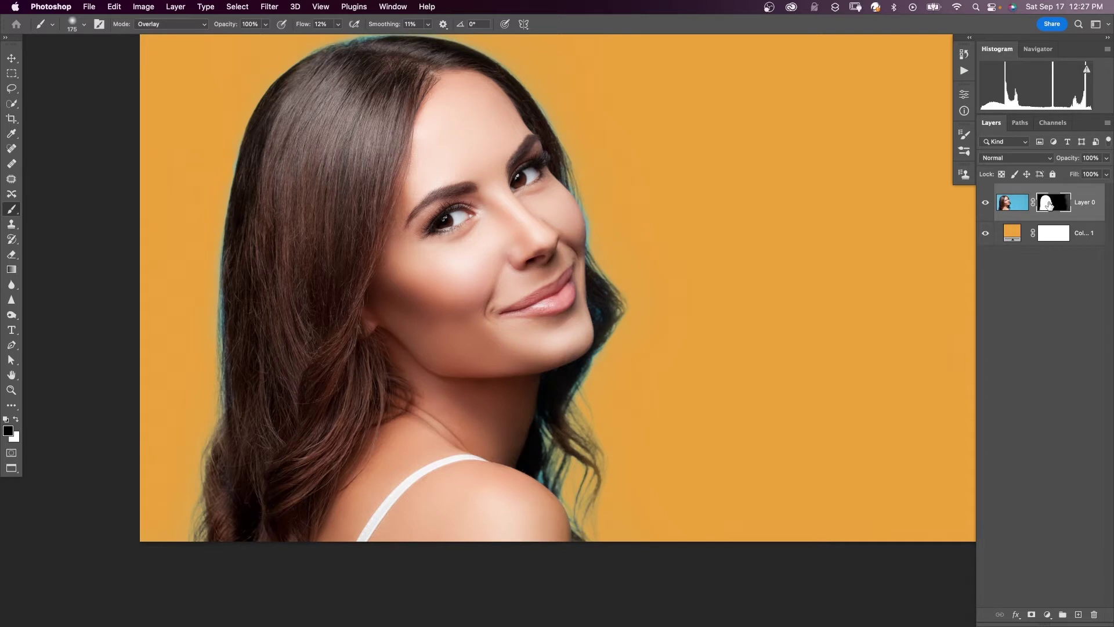
Step: Add a new empty layer above Layer 0 and clip it to Layer 0
{"action": "left_click", "coordinate": [1078, 615]}
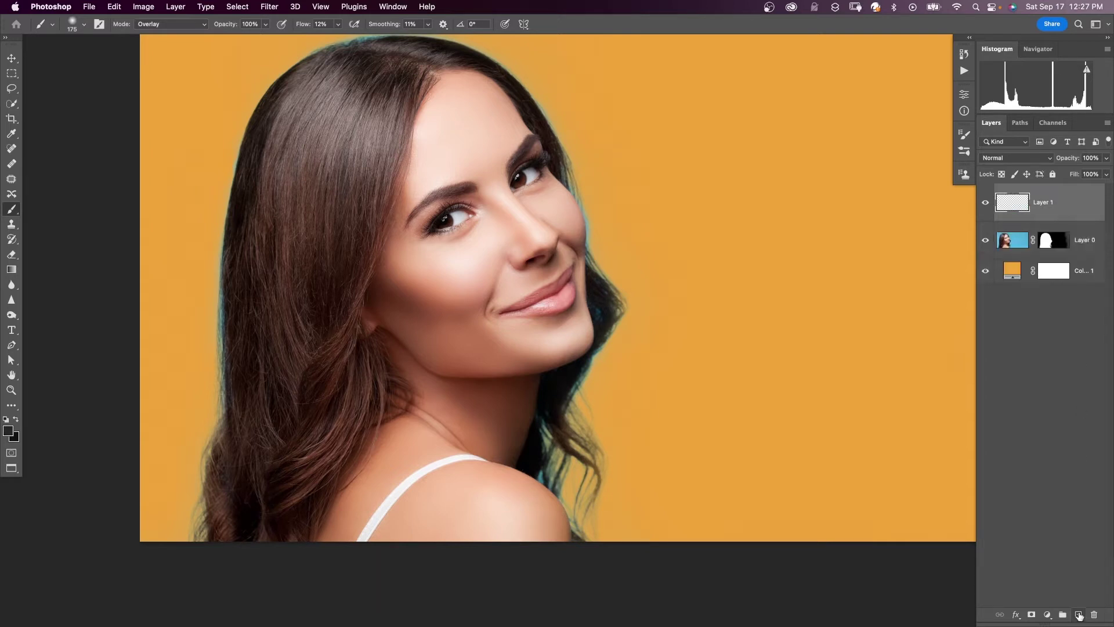
{"action": "left_click_drag", "start_coordinate": [1018, 233], "coordinate": [1016, 218]}
{"action": "left_click", "coordinate": [1017, 218], "text": "alt"}
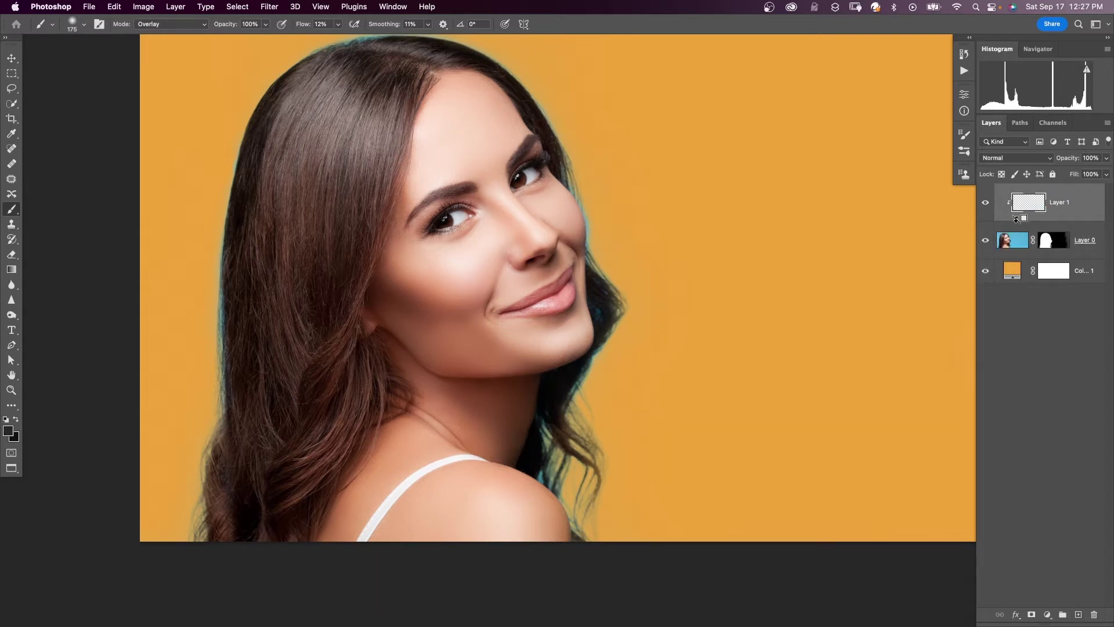
Step: Paint sampled dark hair color over the blue fringe along the left hair edge with a Normal brush at 8% flow
{"action": "left_click", "coordinate": [205, 24]}
{"action": "left_click", "coordinate": [192, 13]}
{"action": "left_click_drag", "start_coordinate": [338, 25], "coordinate": [335, 39]}
{"action": "left_click", "coordinate": [230, 282], "text": "alt"}
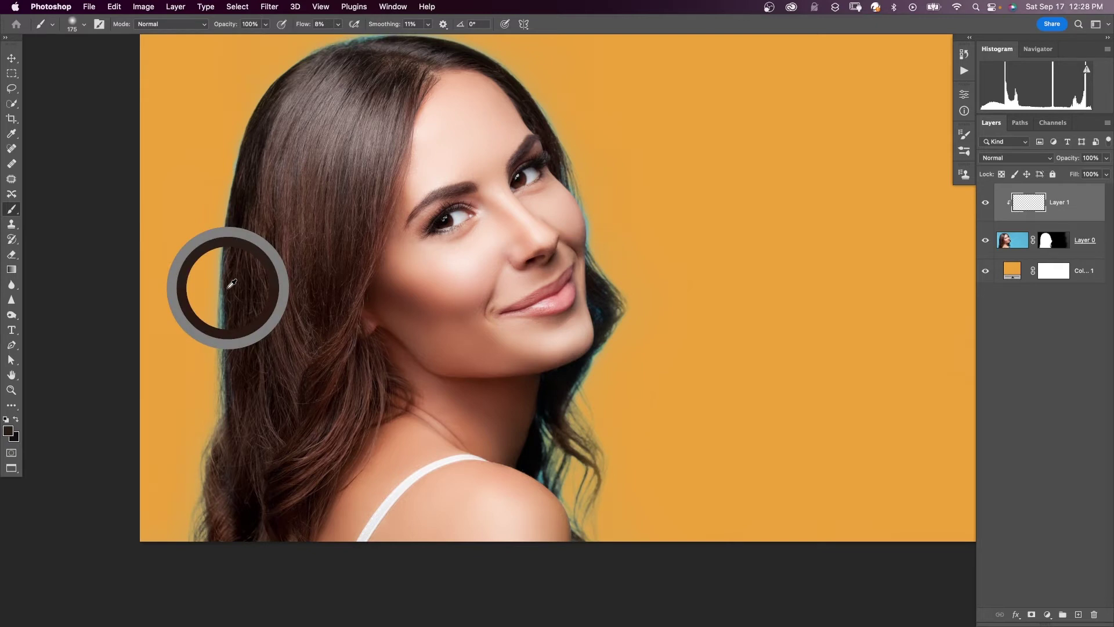
{"action": "mouse_move", "coordinate": [215, 316]}
{"action": "left_mouse_down"}
{"action": "mouse_move", "coordinate": [215, 358]}
{"action": "mouse_move", "coordinate": [215, 305]}
{"action": "left_mouse_up"}
{"action": "left_click_drag", "start_coordinate": [216, 354], "coordinate": [211, 364]}
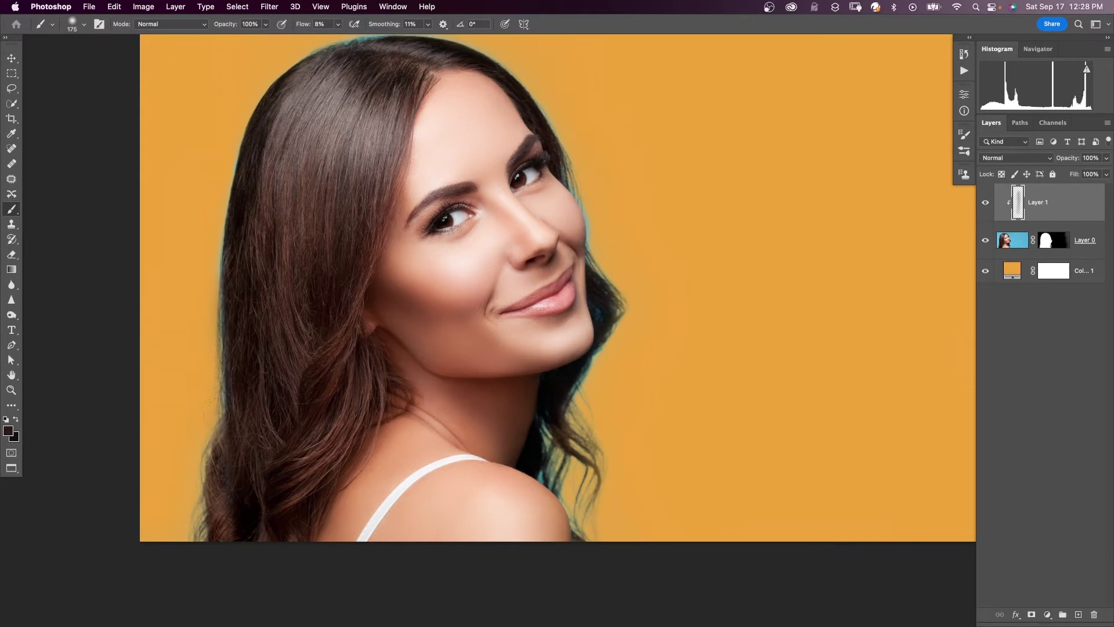
Step: Paint sampled hair color over the blue fringe from the upper right hair down to the face with a size 90 brush
{"action": "scroll", "coordinate": [208, 448], "scroll_direction": "up", "scroll_amount": 2}
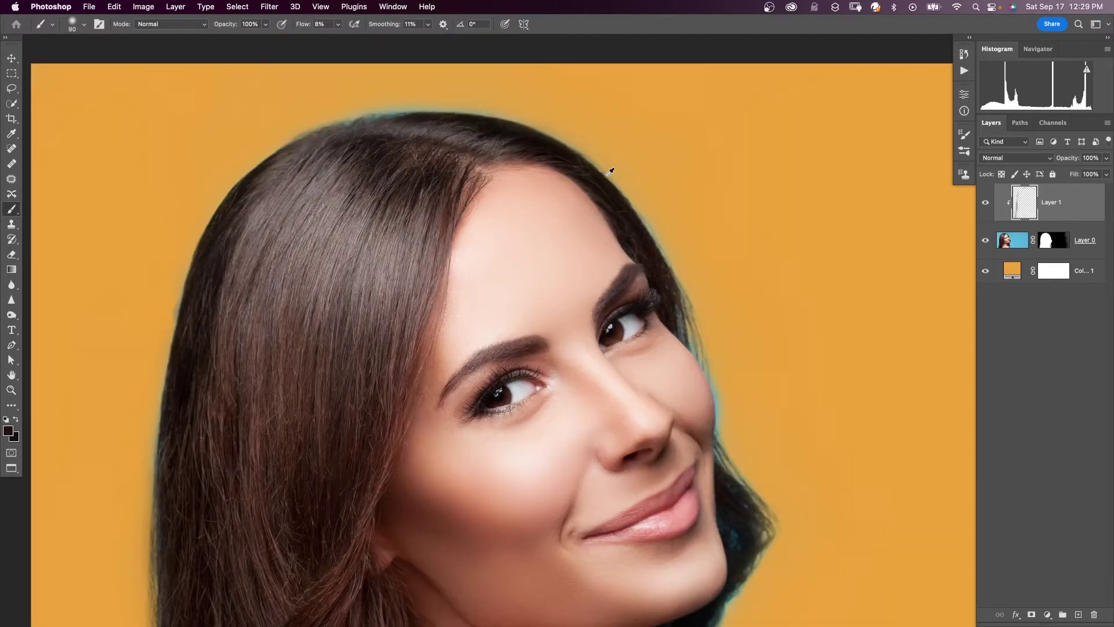
{"action": "left_click_drag", "start_coordinate": [635, 208], "coordinate": [699, 363]}
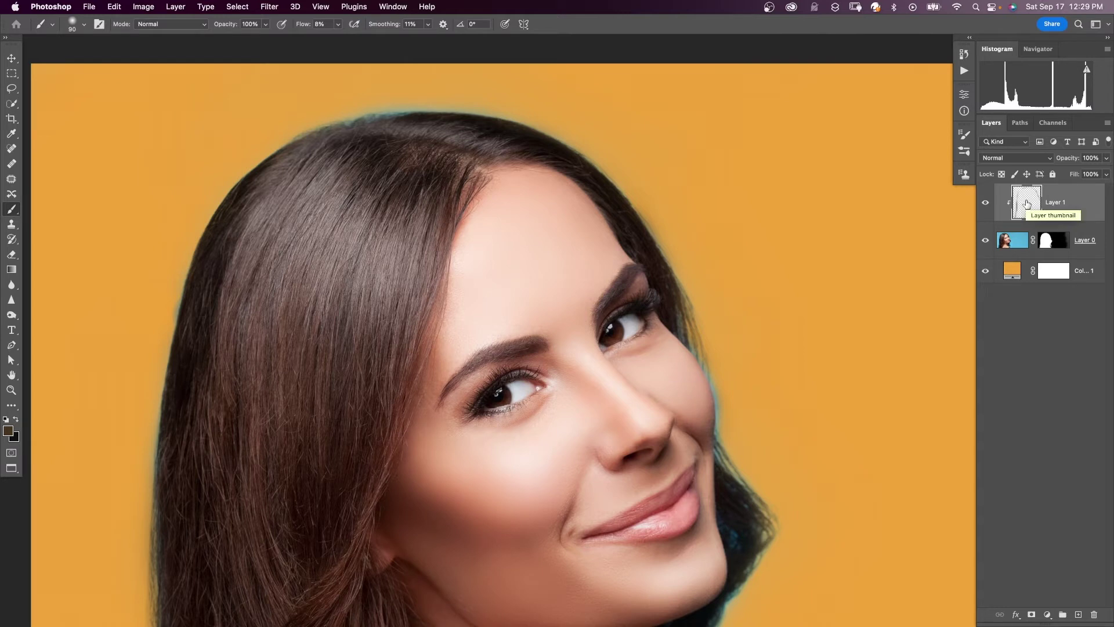
Step: Set the clipped paint layer's blend mode to Multiply and its opacity to 96%
{"action": "left_click", "coordinate": [1038, 162]}
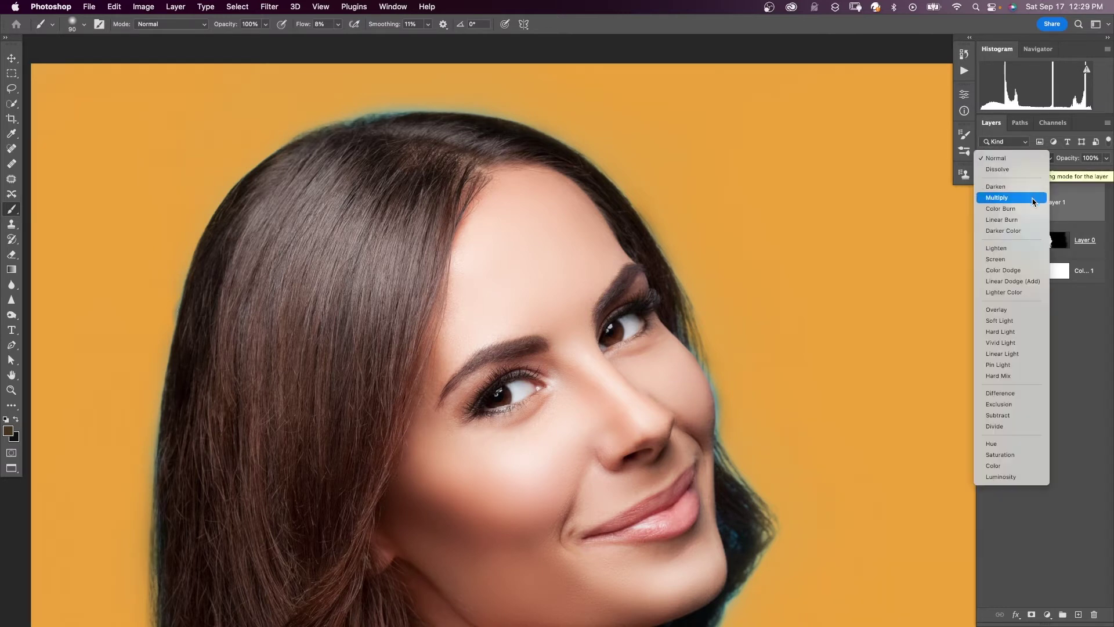
{"action": "left_click", "coordinate": [998, 197]}
{"action": "left_click", "coordinate": [1107, 158]}
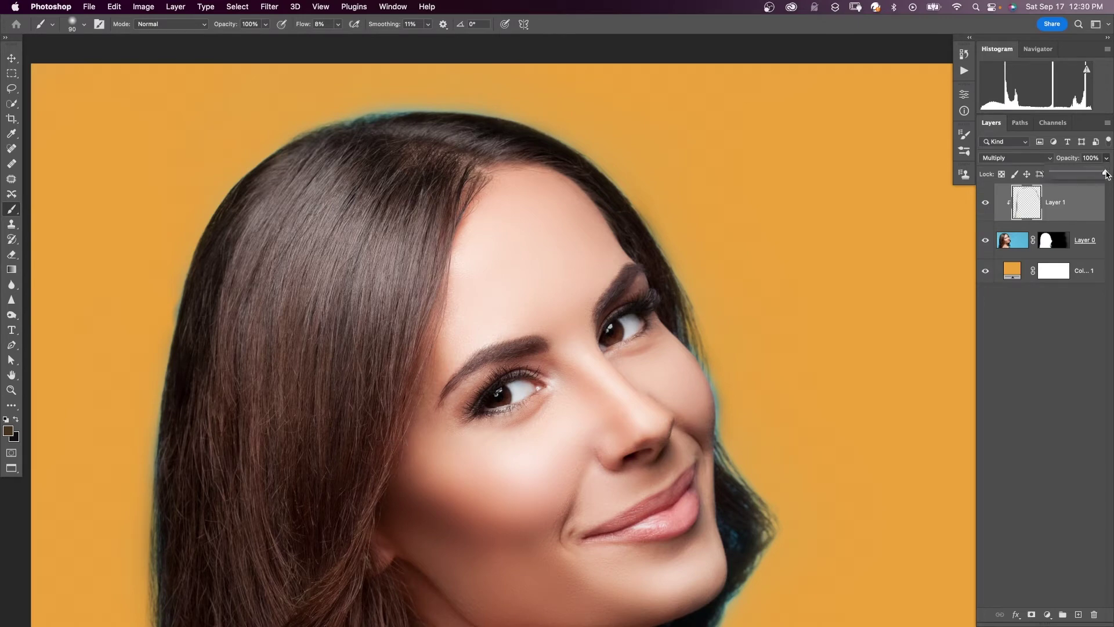
{"action": "left_click_drag", "start_coordinate": [1105, 174], "coordinate": [1103, 174]}
Step: Paint hair color over the blue fringe in the curls beside the neck with a larger brush
{"action": "scroll", "coordinate": [522, 464], "scroll_direction": "down", "scroll_amount": 5}
{"action": "scroll", "coordinate": [499, 495], "scroll_direction": "down", "scroll_amount": 4}
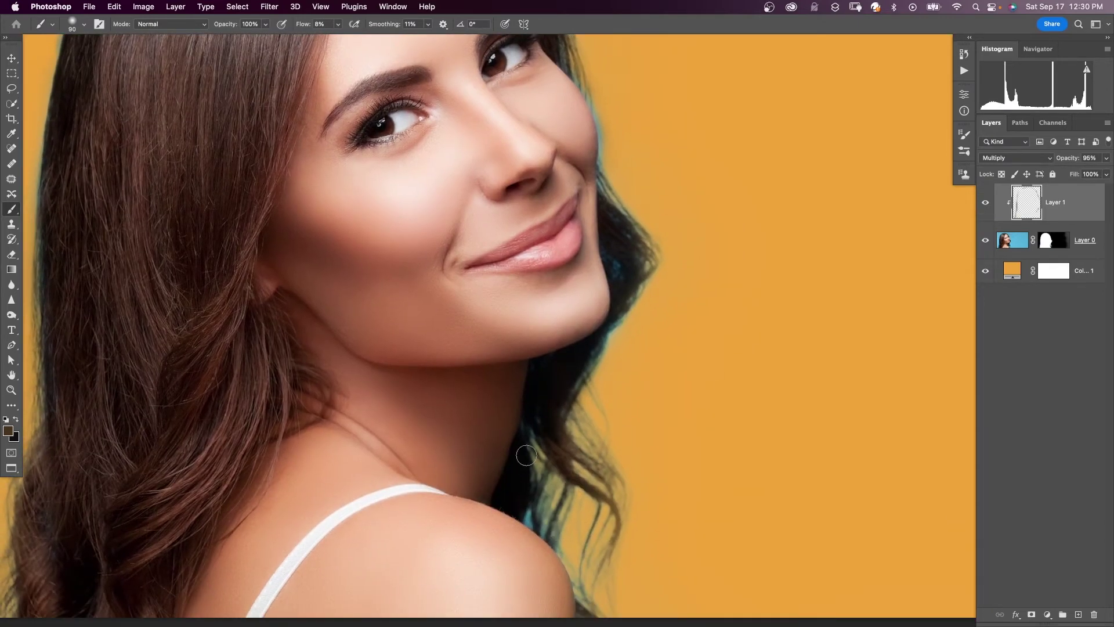
{"action": "key", "text": "bracketright"}
{"action": "key", "text": "bracketright"}
{"action": "key", "text": "bracketright"}
{"action": "mouse_move", "coordinate": [539, 516]}
{"action": "left_mouse_down"}
{"action": "mouse_move", "coordinate": [597, 590]}
{"action": "mouse_move", "coordinate": [557, 530]}
{"action": "mouse_move", "coordinate": [532, 423]}
{"action": "mouse_move", "coordinate": [589, 429]}
{"action": "left_mouse_up"}
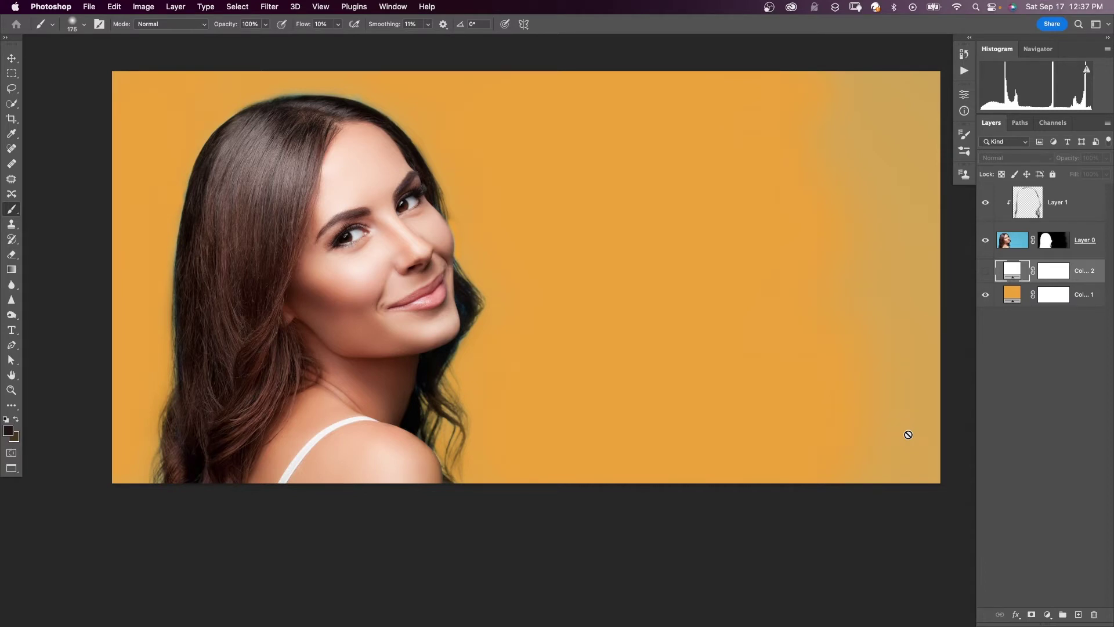
Step: Show the white Color Fill 2 layer and try a darker fill color behind the cutout
{"action": "left_click", "coordinate": [985, 271]}
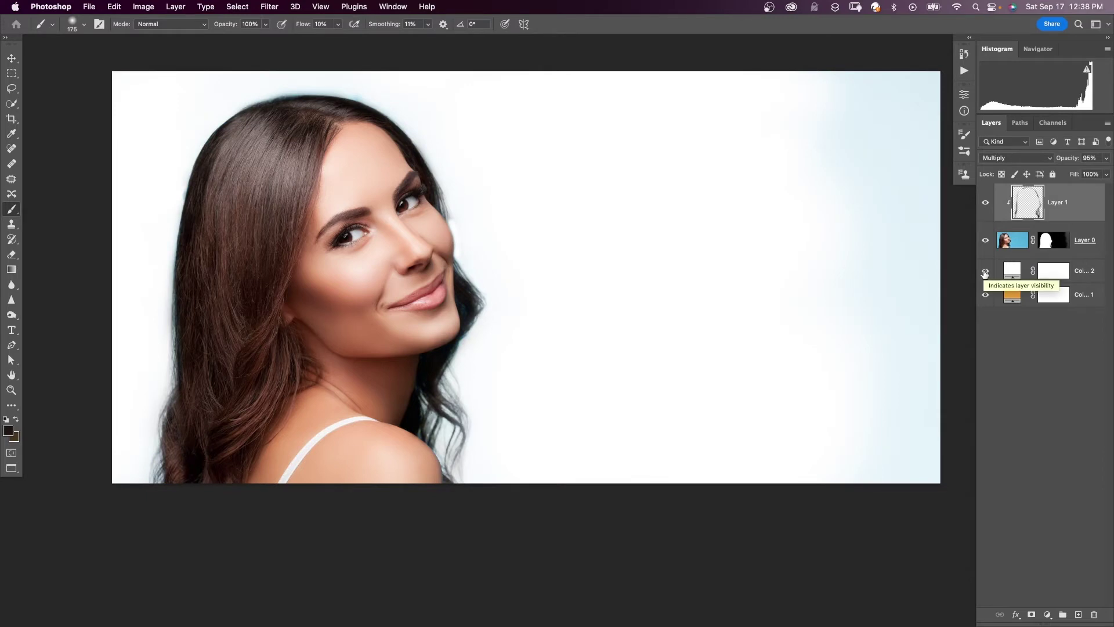
{"action": "double_click", "coordinate": [1012, 270]}
{"action": "left_click", "coordinate": [882, 444]}
{"action": "mouse_move", "coordinate": [882, 445]}
{"action": "left_mouse_down"}
{"action": "mouse_move", "coordinate": [846, 470]}
{"action": "mouse_move", "coordinate": [858, 468]}
{"action": "left_mouse_up"}
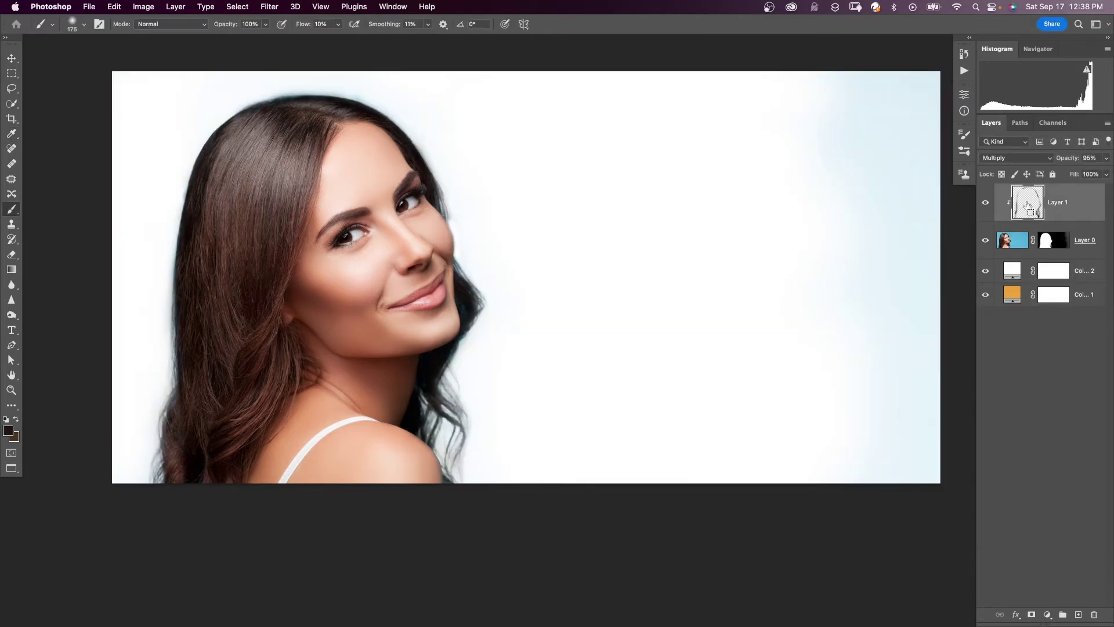
Step: Load the painted fringe on Layer 1 as a selection and add a Hue/Saturation adjustment masked to it
{"action": "left_click", "coordinate": [1027, 206], "text": "super"}
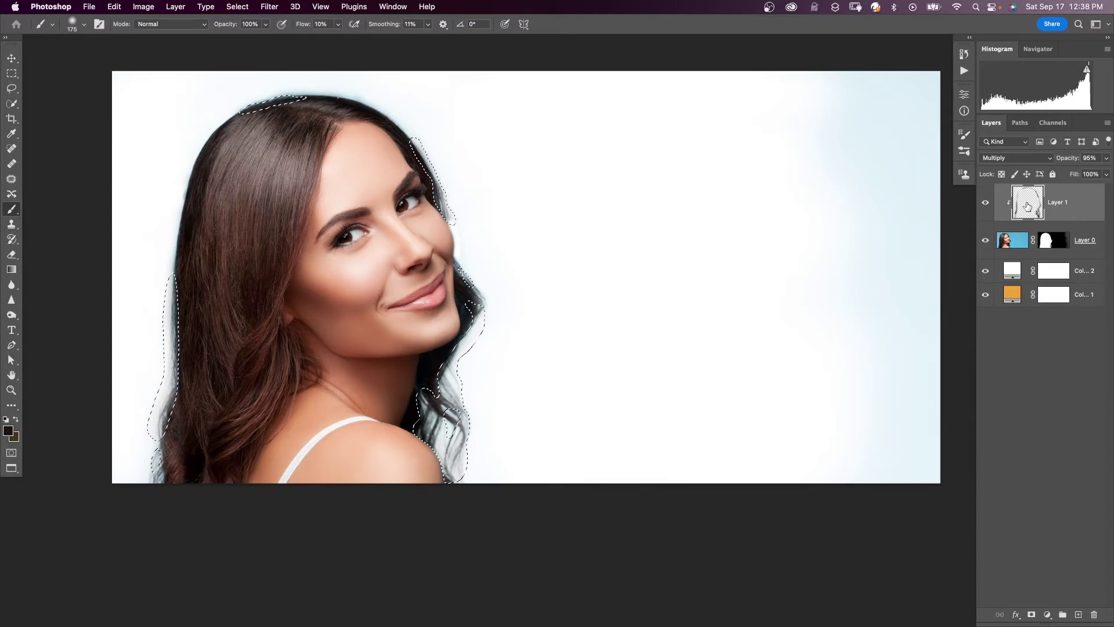
{"action": "left_click", "coordinate": [1047, 614]}
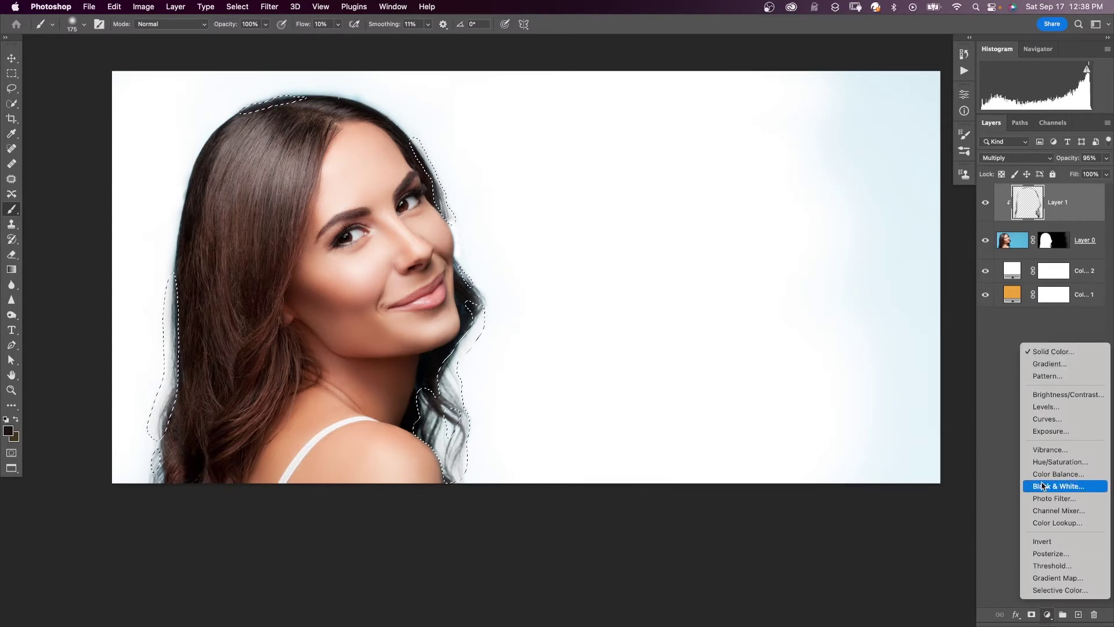
{"action": "left_click", "coordinate": [1037, 463]}
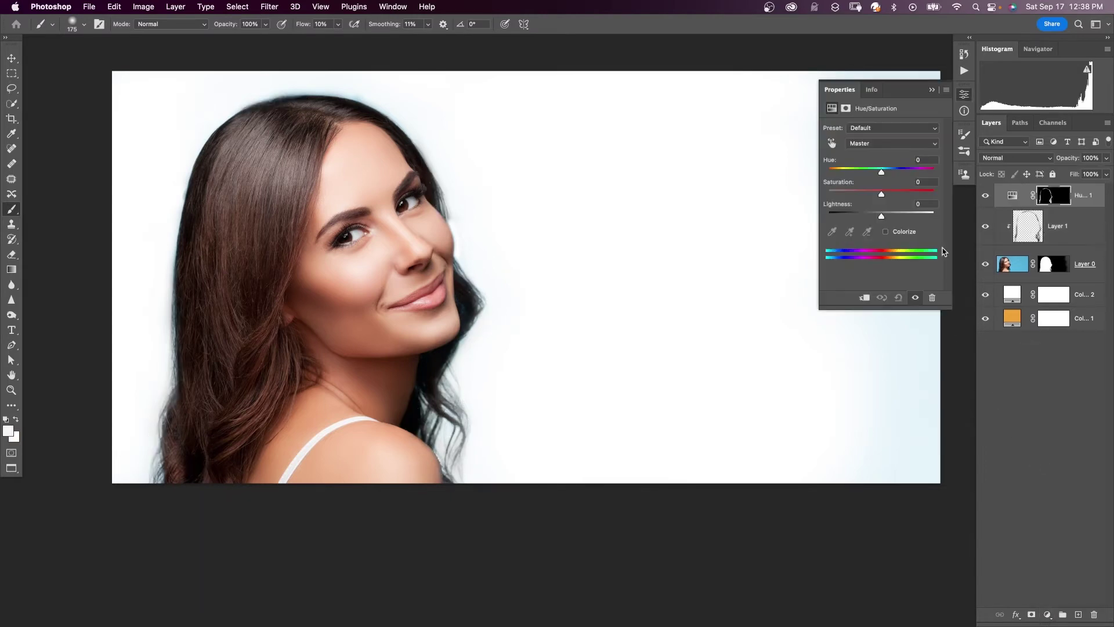
Step: Change the Color Fill 2 layer to near-black #151515
{"action": "double_click", "coordinate": [1011, 294]}
{"action": "left_click_drag", "start_coordinate": [915, 370], "coordinate": [828, 456]}
{"action": "left_click", "coordinate": [1074, 325]}
Step: Target the cyans sampled from the hair edge in the Hue/Saturation adjustment, fully desaturate them and reduce their lightness
{"action": "double_click", "coordinate": [1012, 195]}
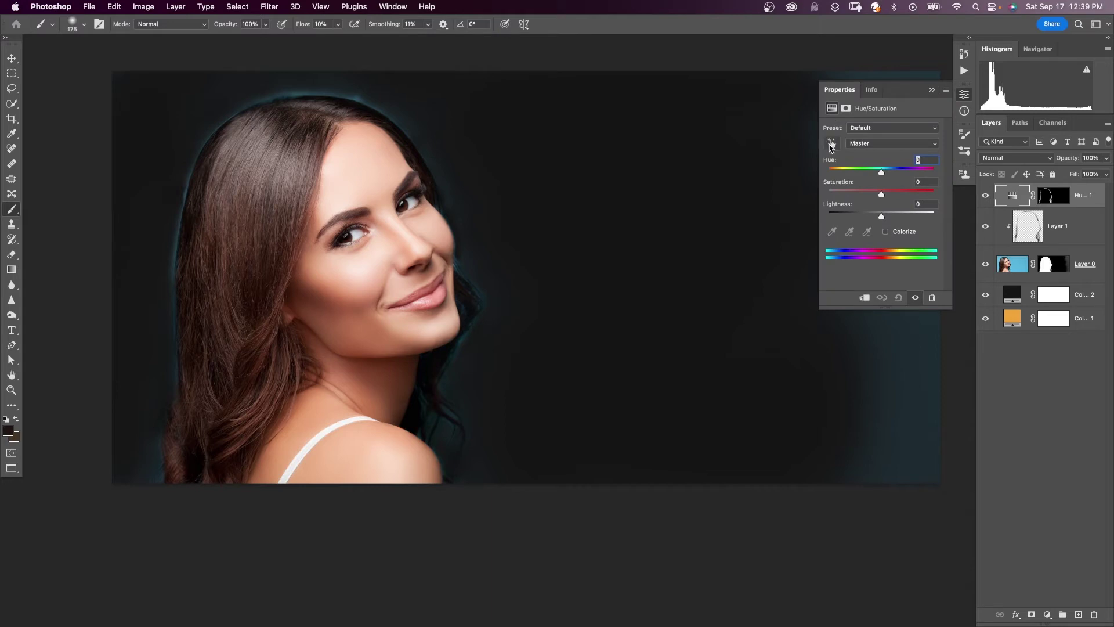
{"action": "left_click", "coordinate": [831, 144]}
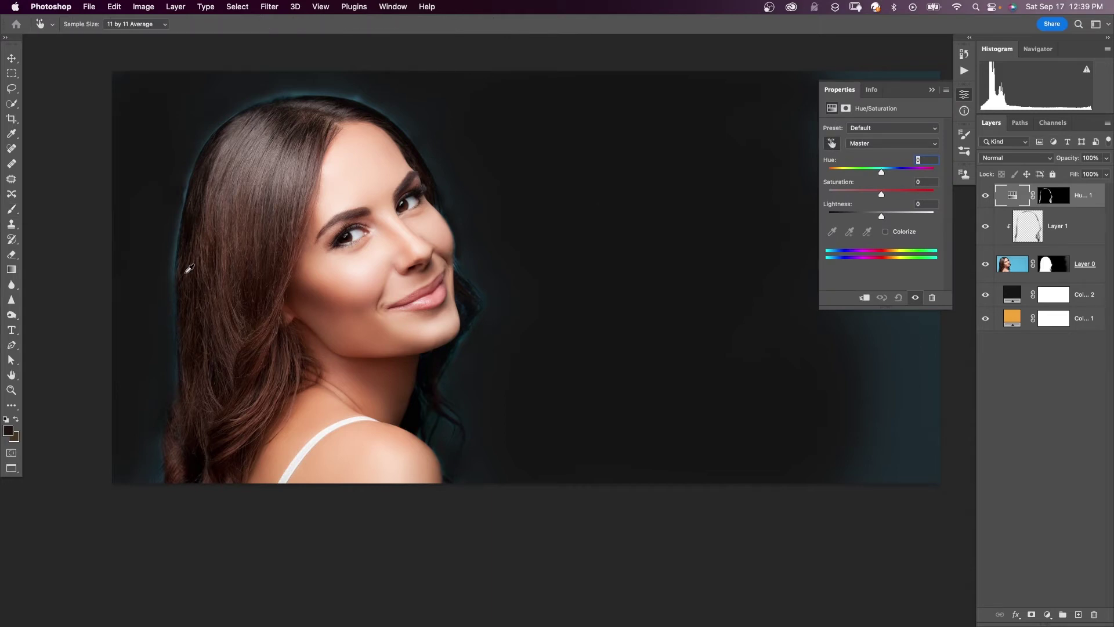
{"action": "left_click", "coordinate": [179, 257]}
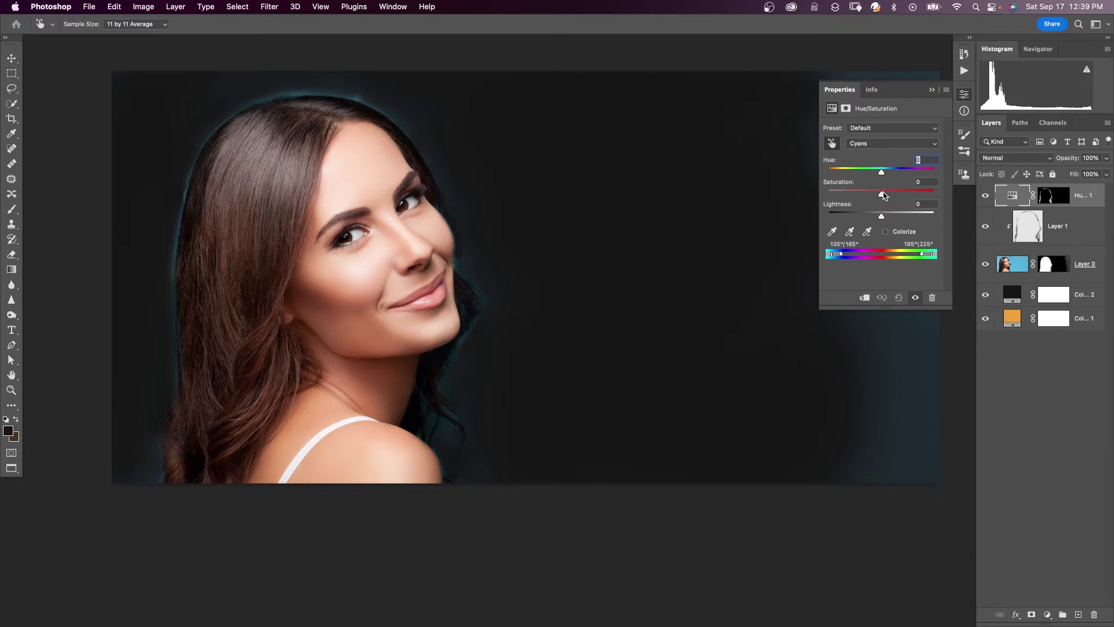
{"action": "left_click_drag", "start_coordinate": [881, 194], "coordinate": [790, 194]}
{"action": "left_click_drag", "start_coordinate": [881, 216], "coordinate": [864, 216]}
Step: Close the Hue/Saturation properties and open the Color Fill 2 color for editing
{"action": "left_click", "coordinate": [932, 93]}
{"action": "double_click", "coordinate": [1012, 294]}
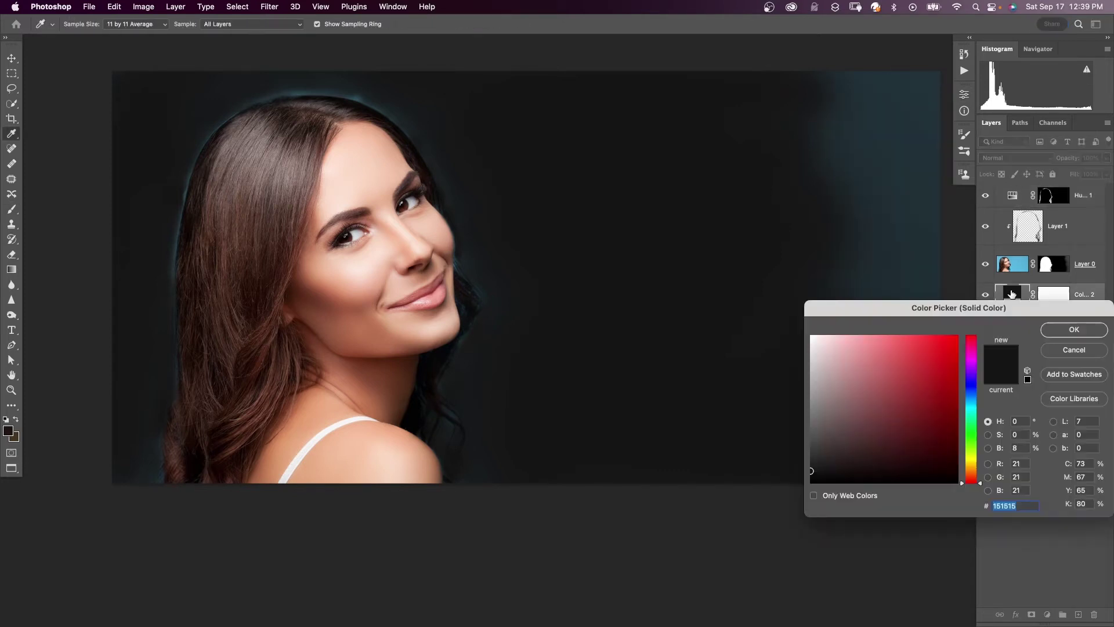
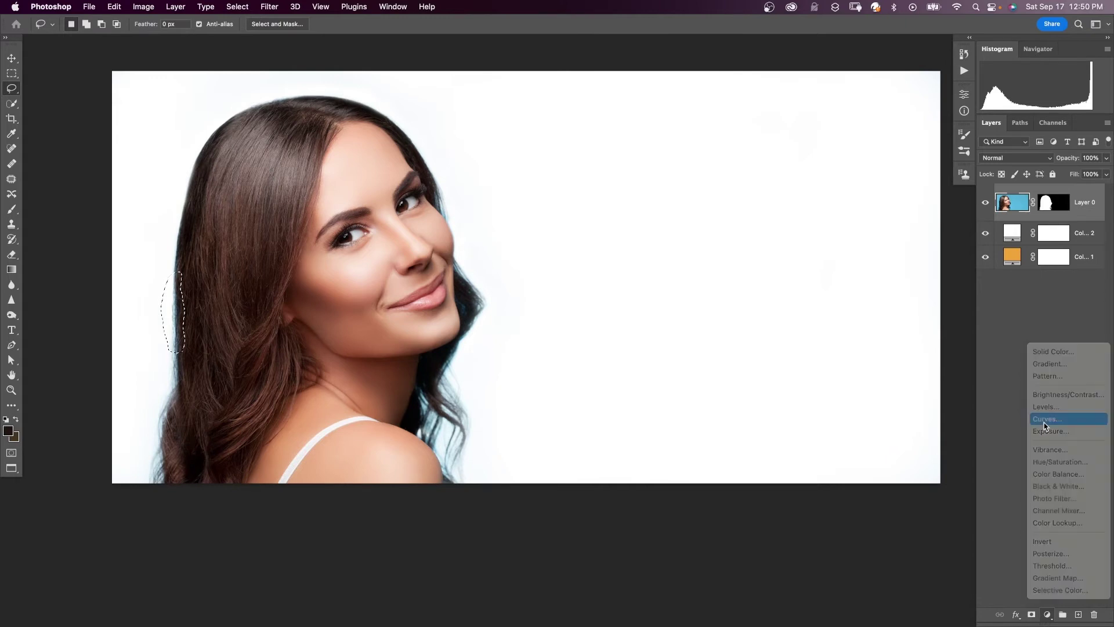
Step: Lower the white point of the masked Curves adjustment to output 137 and clip the adjustment to Layer 0
{"action": "left_click_drag", "start_coordinate": [932, 157], "coordinate": [942, 193]}
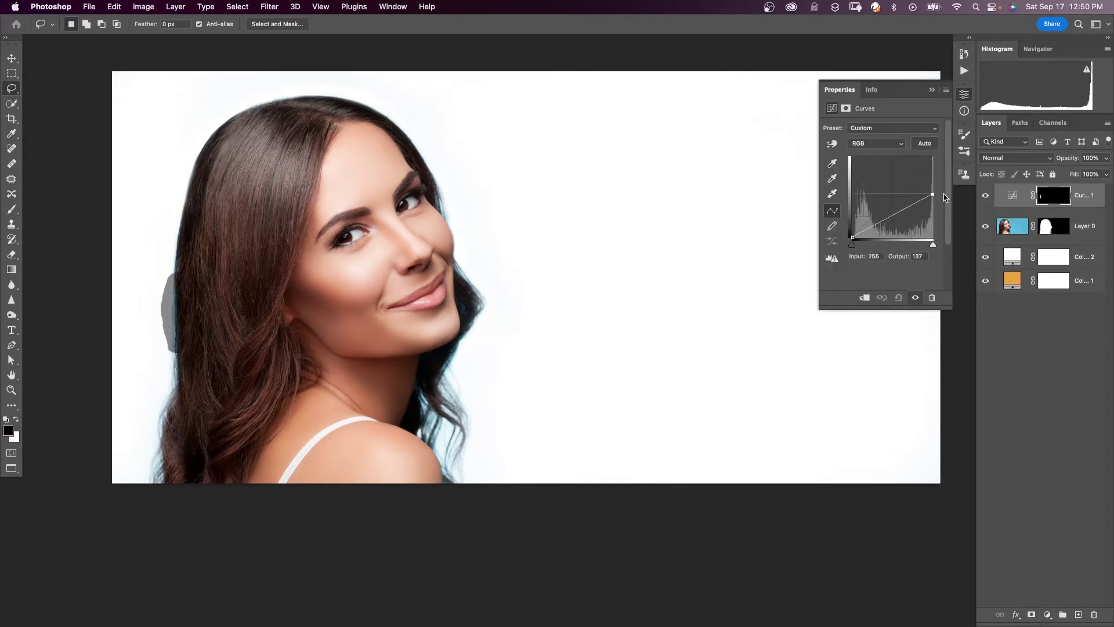
{"action": "left_click", "coordinate": [1013, 195]}
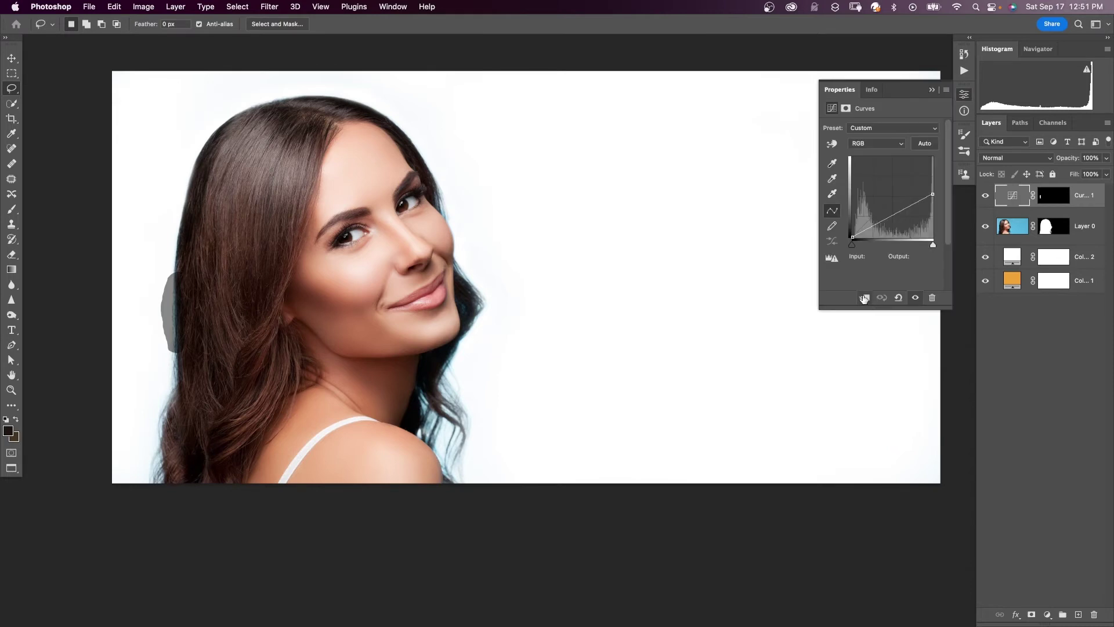
{"action": "left_click", "coordinate": [864, 297]}
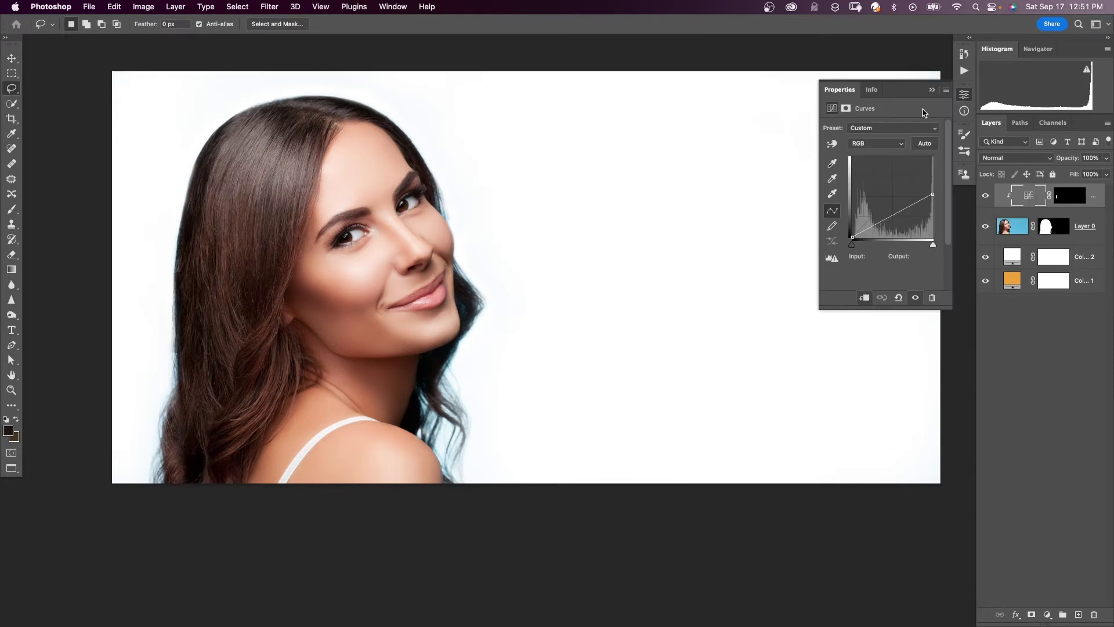
Step: Close the Curves properties and fill the Curves layer mask with black at 100% opacity
{"action": "left_click", "coordinate": [932, 89]}
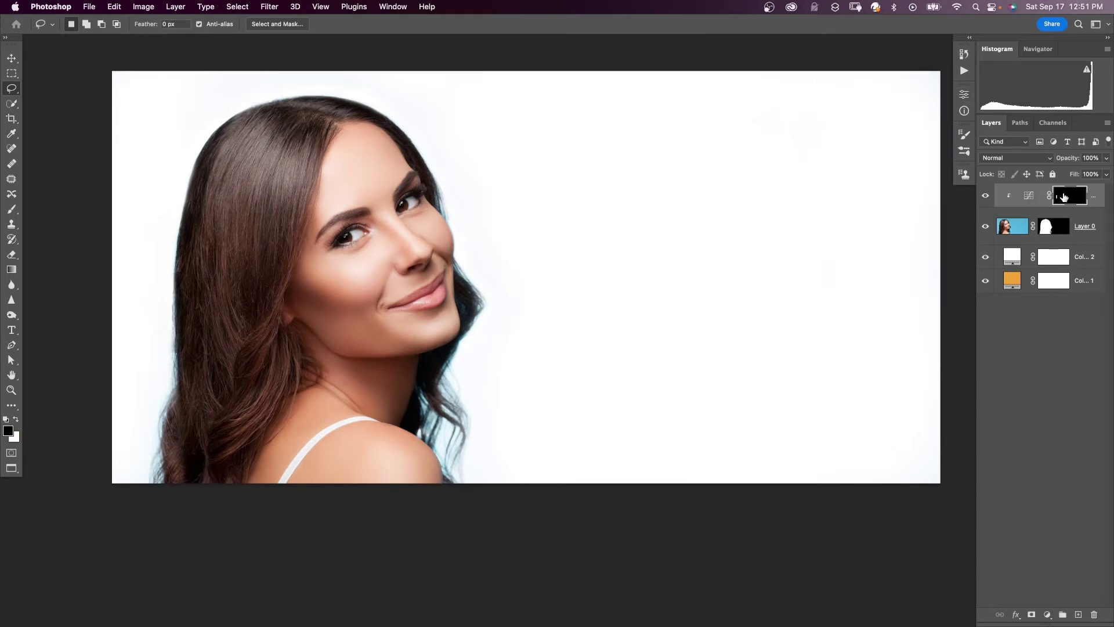
{"action": "left_click", "coordinate": [114, 6]}
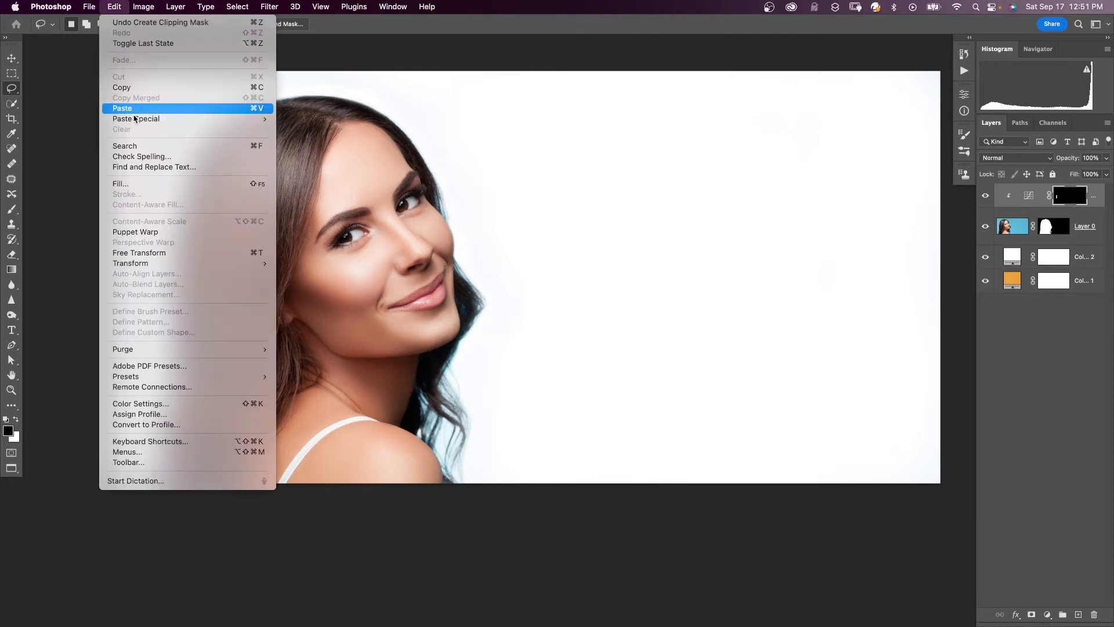
{"action": "left_click", "coordinate": [134, 185]}
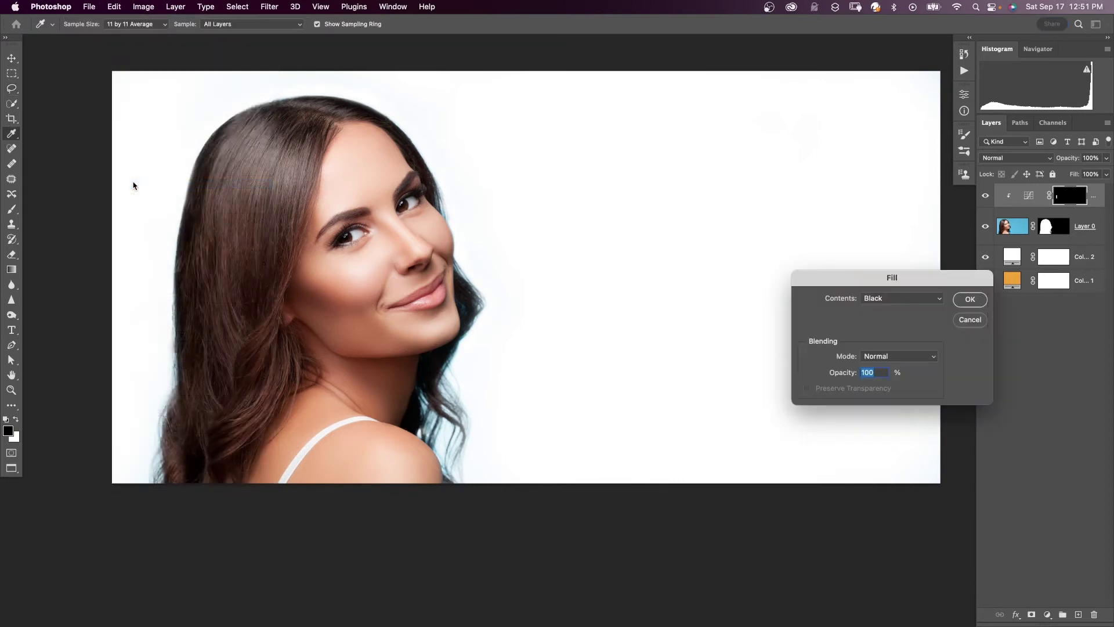
{"action": "left_click", "coordinate": [969, 299]}
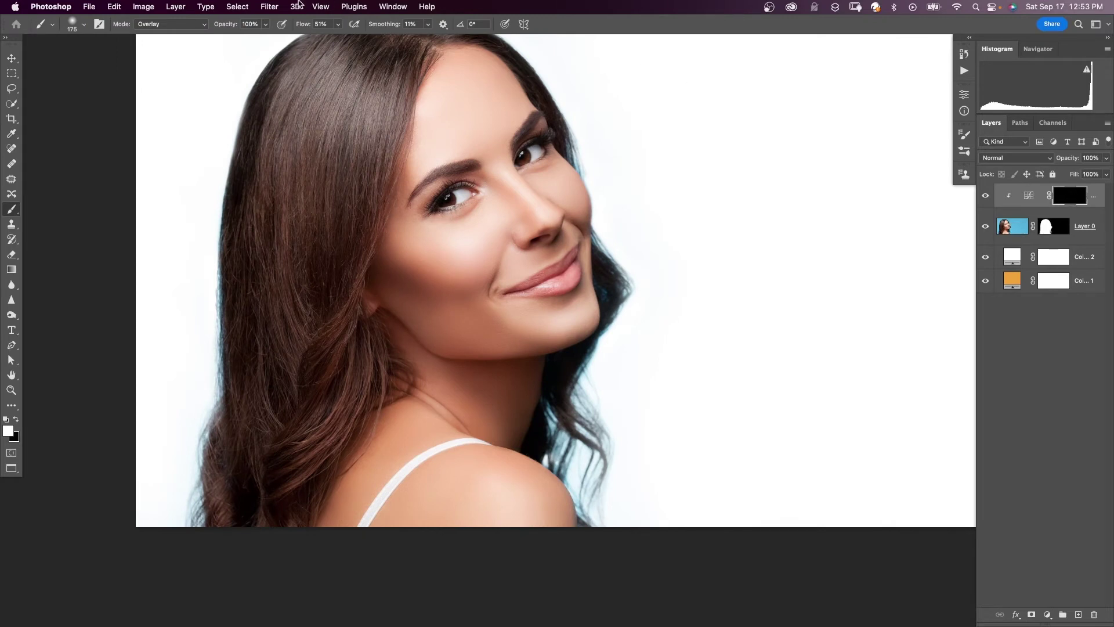
Step: Set the Brush to Normal blending mode with 9% flow
{"action": "left_click", "coordinate": [192, 22]}
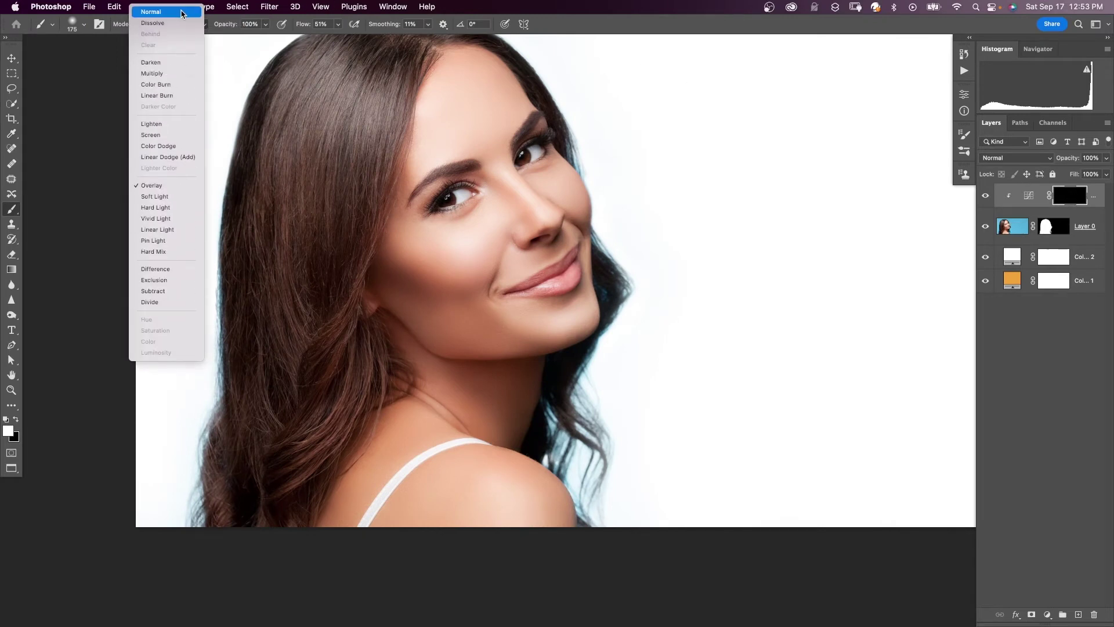
{"action": "left_click", "coordinate": [182, 13]}
{"action": "left_click", "coordinate": [337, 24]}
{"action": "left_click_drag", "start_coordinate": [339, 38], "coordinate": [318, 39]}
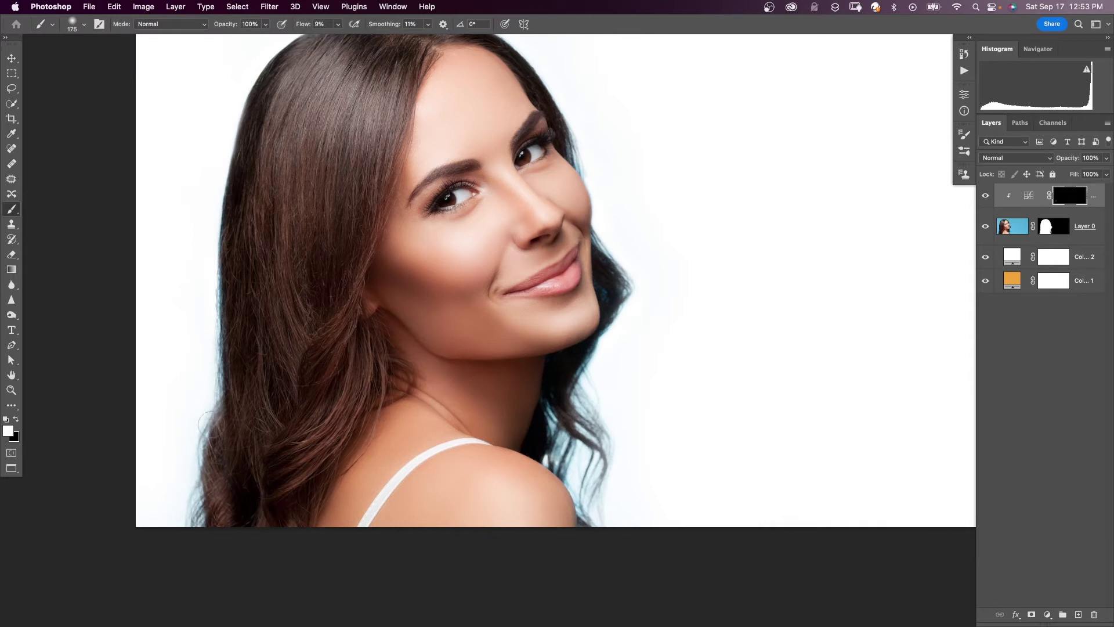
Step: Paint white on the Curves mask around the outer hair edges to darken the fringe from the long hair over the crown to the far-side curls
{"action": "mouse_move", "coordinate": [198, 467]}
{"action": "left_mouse_down"}
{"action": "mouse_move", "coordinate": [218, 358]}
{"action": "mouse_move", "coordinate": [212, 322]}
{"action": "mouse_move", "coordinate": [209, 372]}
{"action": "mouse_move", "coordinate": [210, 234]}
{"action": "mouse_move", "coordinate": [221, 269]}
{"action": "mouse_move", "coordinate": [206, 312]}
{"action": "mouse_move", "coordinate": [243, 121]}
{"action": "mouse_move", "coordinate": [198, 192]}
{"action": "left_mouse_up"}
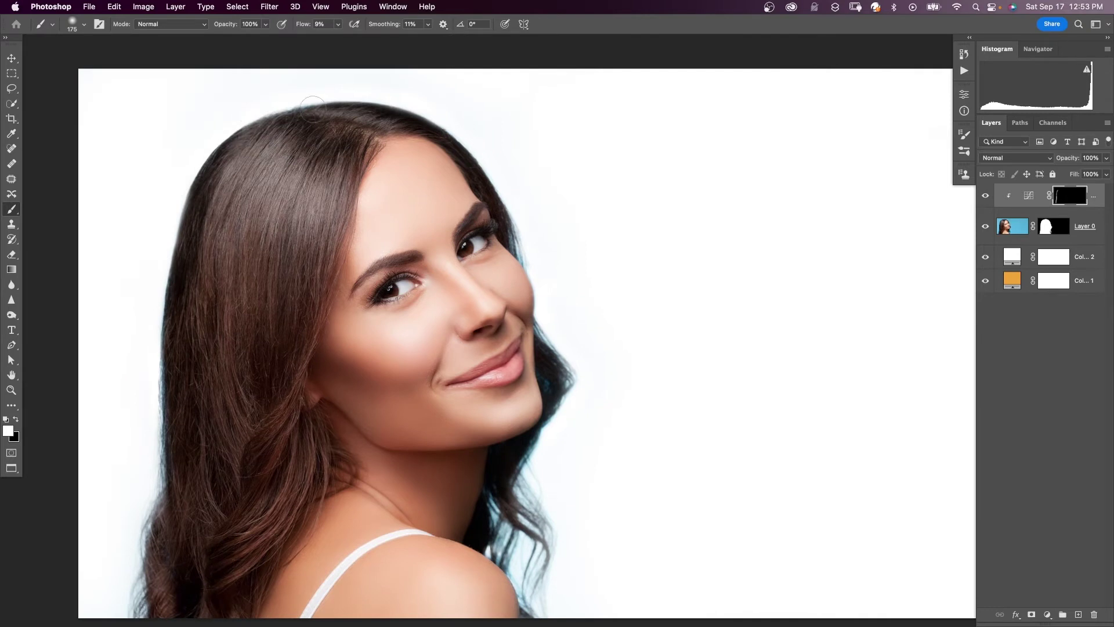
{"action": "mouse_move", "coordinate": [344, 96]}
{"action": "left_mouse_down"}
{"action": "mouse_move", "coordinate": [425, 109]}
{"action": "mouse_move", "coordinate": [524, 222]}
{"action": "mouse_move", "coordinate": [571, 364]}
{"action": "mouse_move", "coordinate": [522, 472]}
{"action": "left_mouse_up"}
{"action": "scroll", "coordinate": [522, 473], "scroll_direction": "down", "scroll_amount": 4}
{"action": "mouse_move", "coordinate": [531, 400]}
{"action": "left_mouse_down"}
{"action": "mouse_move", "coordinate": [569, 497]}
{"action": "mouse_move", "coordinate": [586, 392]}
{"action": "mouse_move", "coordinate": [573, 415]}
{"action": "mouse_move", "coordinate": [549, 401]}
{"action": "mouse_move", "coordinate": [551, 375]}
{"action": "mouse_move", "coordinate": [528, 394]}
{"action": "mouse_move", "coordinate": [619, 277]}
{"action": "mouse_move", "coordinate": [598, 286]}
{"action": "mouse_move", "coordinate": [592, 265]}
{"action": "mouse_move", "coordinate": [589, 278]}
{"action": "mouse_move", "coordinate": [604, 267]}
{"action": "mouse_move", "coordinate": [593, 315]}
{"action": "mouse_move", "coordinate": [558, 355]}
{"action": "mouse_move", "coordinate": [580, 351]}
{"action": "mouse_move", "coordinate": [565, 345]}
{"action": "mouse_move", "coordinate": [589, 429]}
{"action": "mouse_move", "coordinate": [584, 412]}
{"action": "mouse_move", "coordinate": [561, 481]}
{"action": "left_mouse_up"}
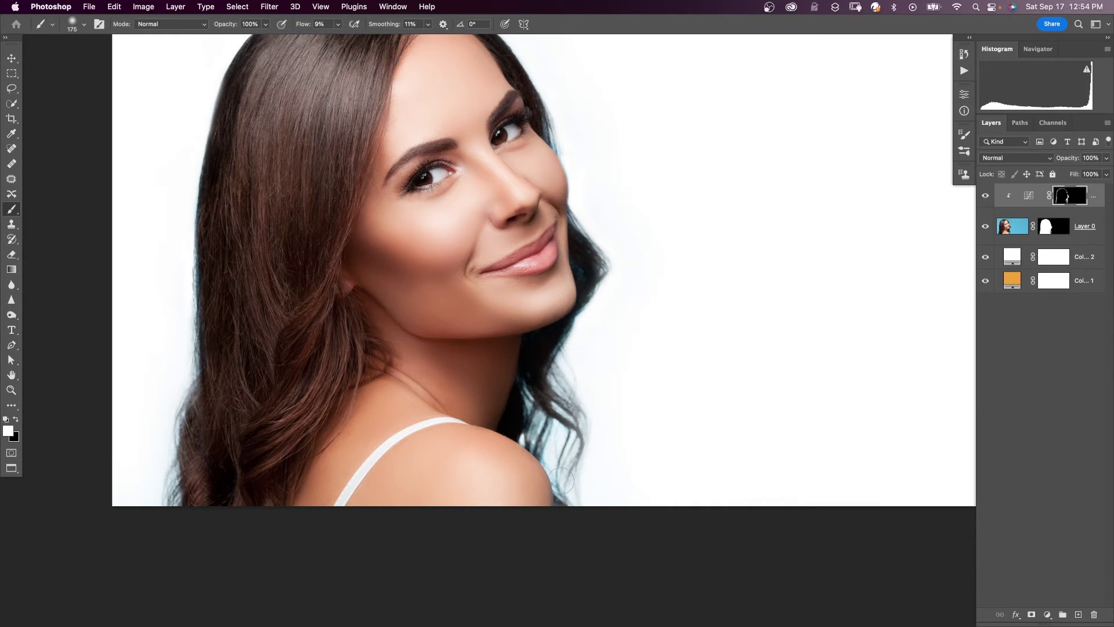
Step: Adjust the brush size and paint white again on the Curves mask over the remaining fringe at the curls, hair edge and crown
{"action": "key", "text": "bracketleft"}
{"action": "left_click_drag", "start_coordinate": [536, 447], "coordinate": [531, 441]}
{"action": "key", "text": "bracketright"}
{"action": "key", "text": "bracketright"}
{"action": "mouse_move", "coordinate": [151, 470]}
{"action": "left_mouse_down"}
{"action": "mouse_move", "coordinate": [183, 377]}
{"action": "mouse_move", "coordinate": [174, 282]}
{"action": "mouse_move", "coordinate": [212, 87]}
{"action": "left_mouse_up"}
{"action": "scroll", "coordinate": [249, 90], "scroll_direction": "up", "scroll_amount": 3}
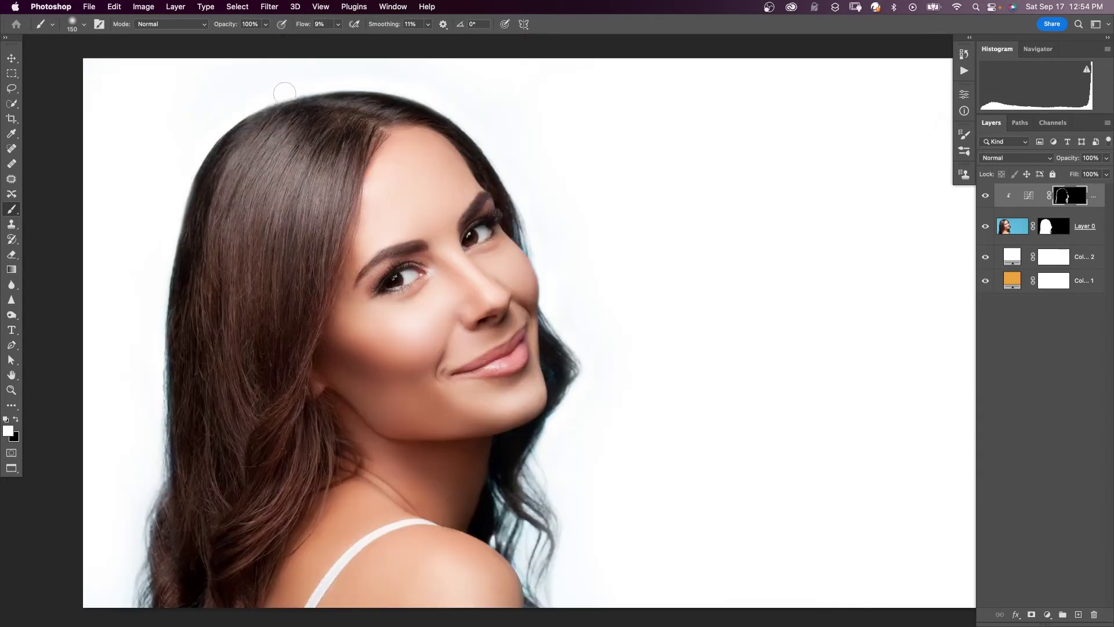
{"action": "left_click_drag", "start_coordinate": [285, 93], "coordinate": [443, 105]}
{"action": "scroll", "coordinate": [442, 104], "scroll_direction": "down", "scroll_amount": 2}
Step: Hide Color Fill 2 to check the cutout on orange, and preview Color Fill 2 as black and white
{"action": "left_click", "coordinate": [986, 257]}
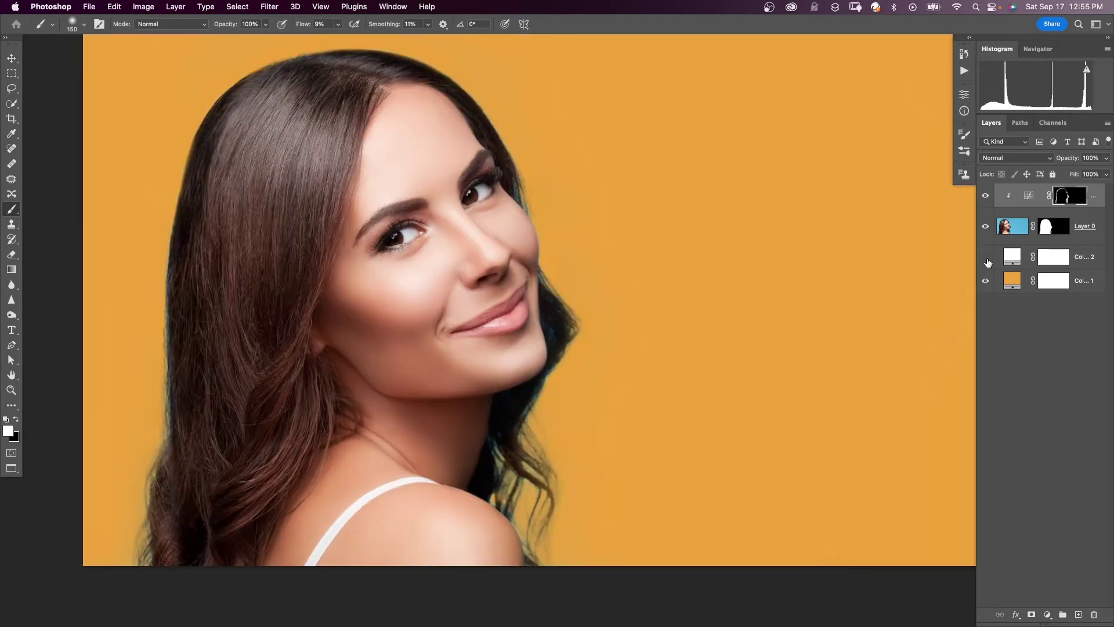
{"action": "double_click", "coordinate": [1011, 257]}
{"action": "left_click", "coordinate": [859, 504]}
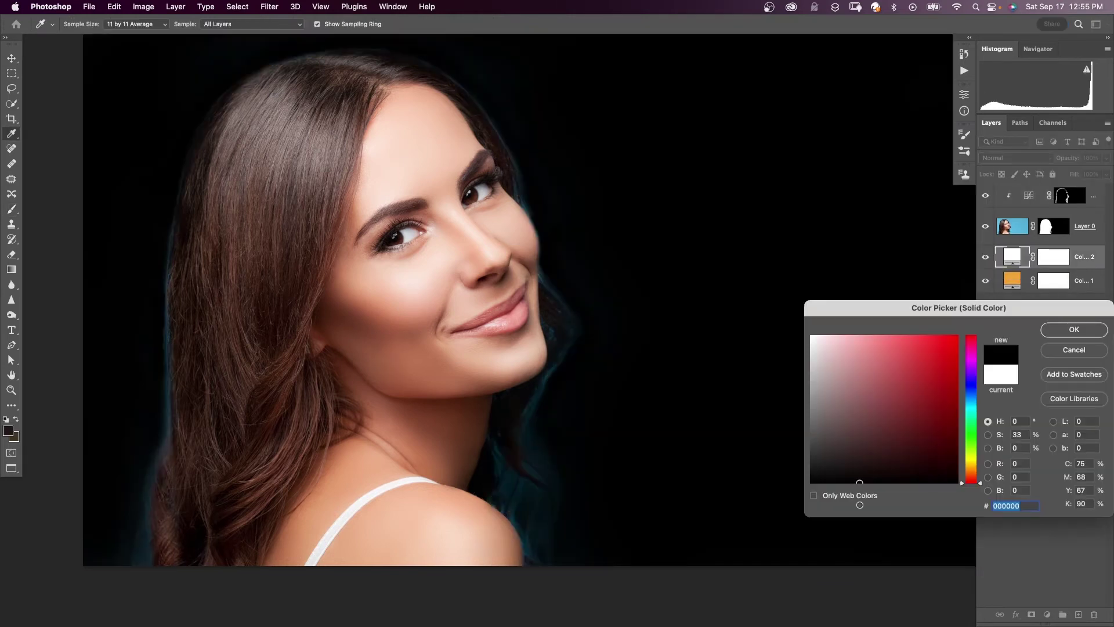
{"action": "left_click_drag", "start_coordinate": [860, 504], "coordinate": [860, 502]}
{"action": "left_click_drag", "start_coordinate": [859, 503], "coordinate": [804, 322]}
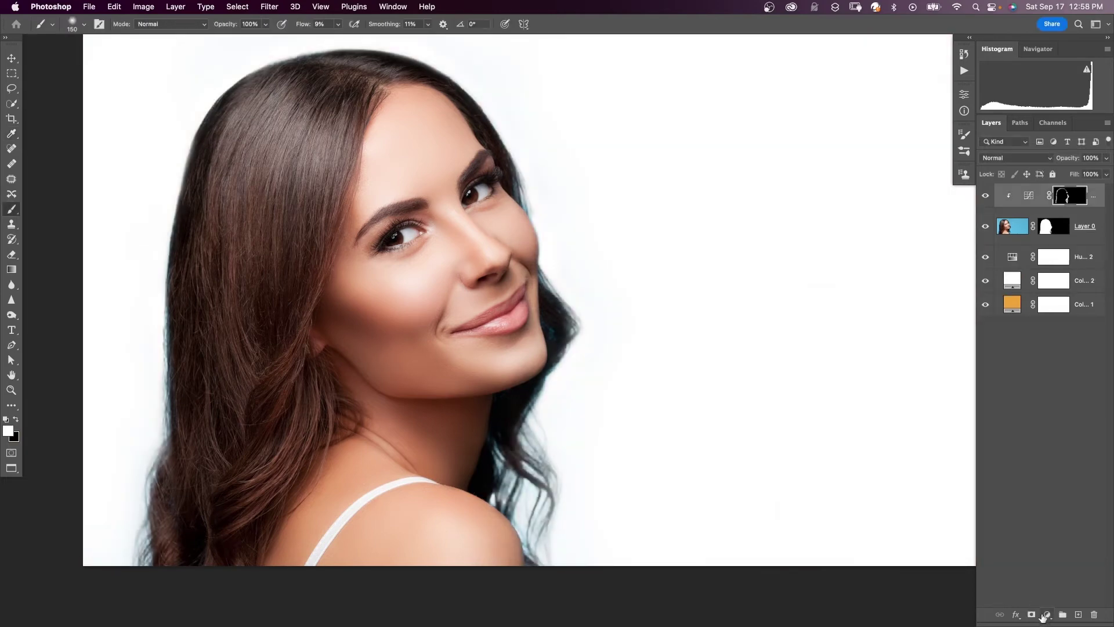
Step: Add a Hue/Saturation adjustment above the Curves, target the cyans sampled from the hair edge, and reduce their saturation
{"action": "left_click", "coordinate": [1047, 613]}
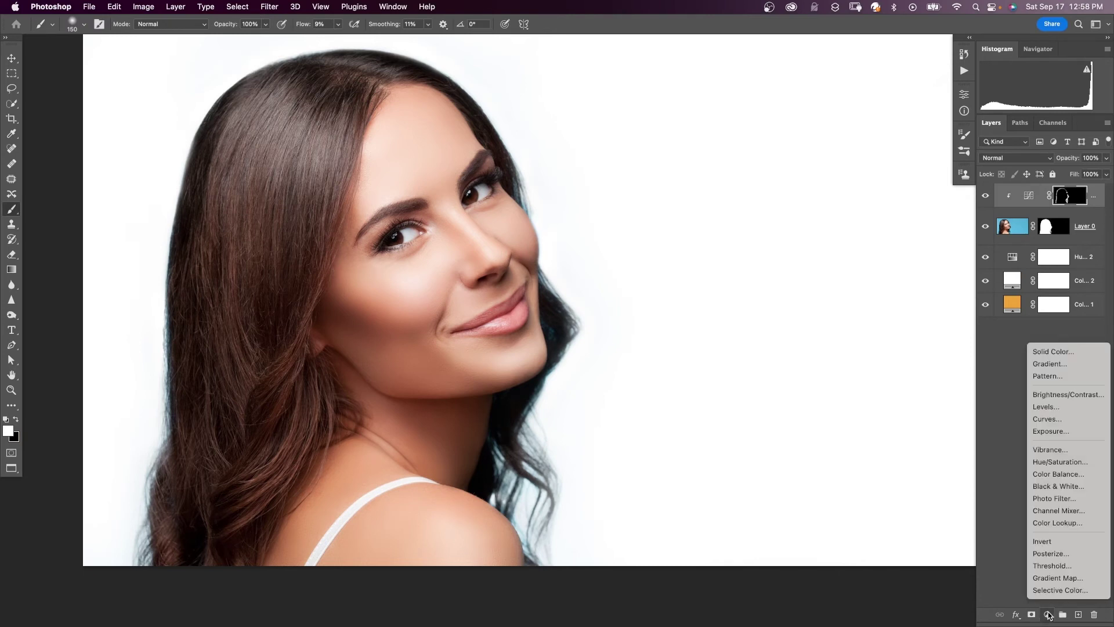
{"action": "left_click", "coordinate": [1059, 462]}
{"action": "left_click", "coordinate": [832, 143]}
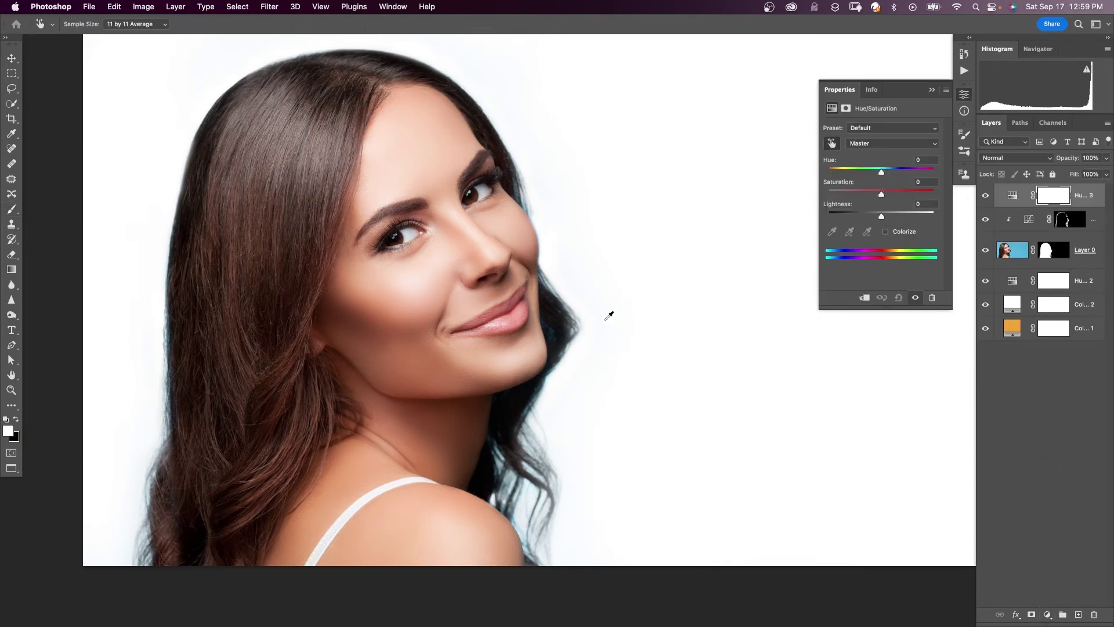
{"action": "left_click", "coordinate": [551, 283]}
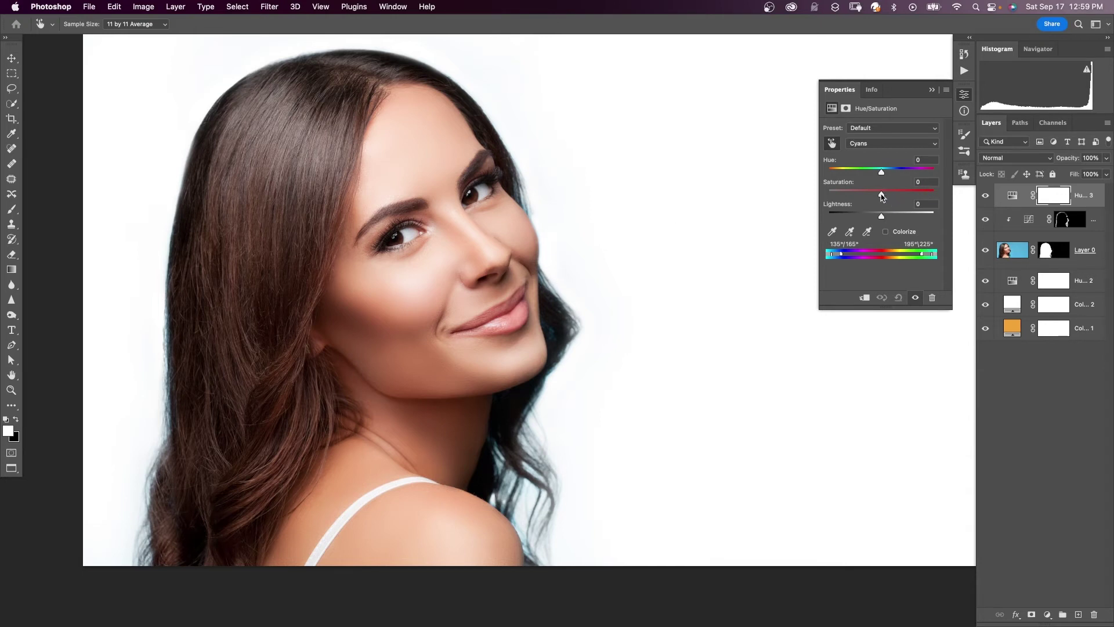
{"action": "left_click_drag", "start_coordinate": [881, 197], "coordinate": [843, 195]}
{"action": "left_click", "coordinate": [932, 89]}
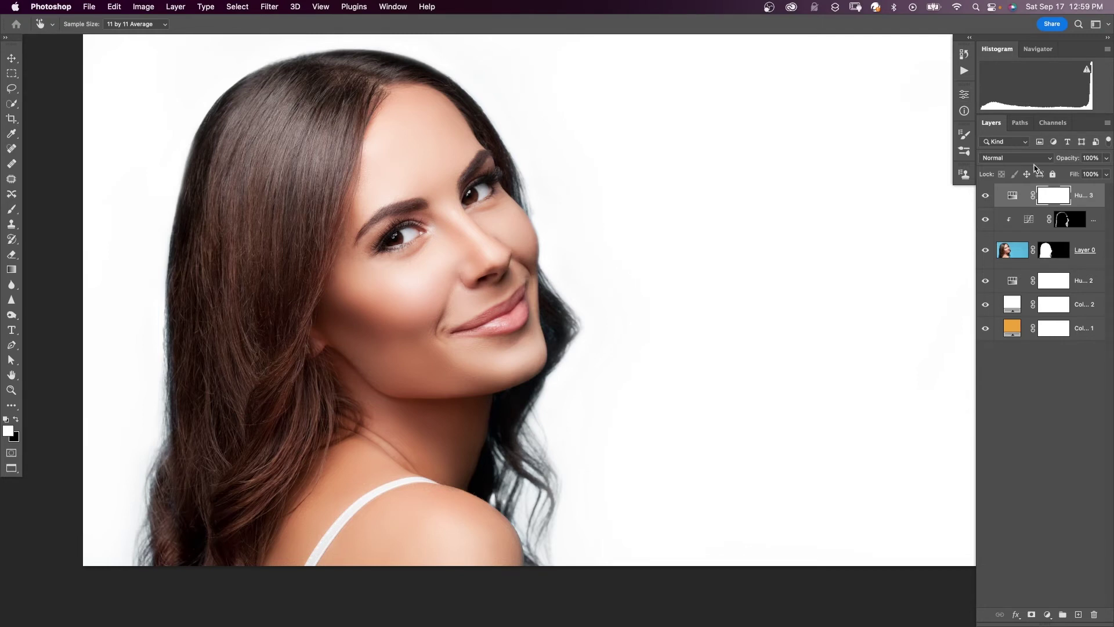
Step: Reopen the new Hue/Saturation adjustment and clip it to Layer 0
{"action": "left_click", "coordinate": [1012, 196]}
{"action": "key", "text": "b"}
{"action": "key", "text": "x"}
{"action": "double_click", "coordinate": [1012, 195]}
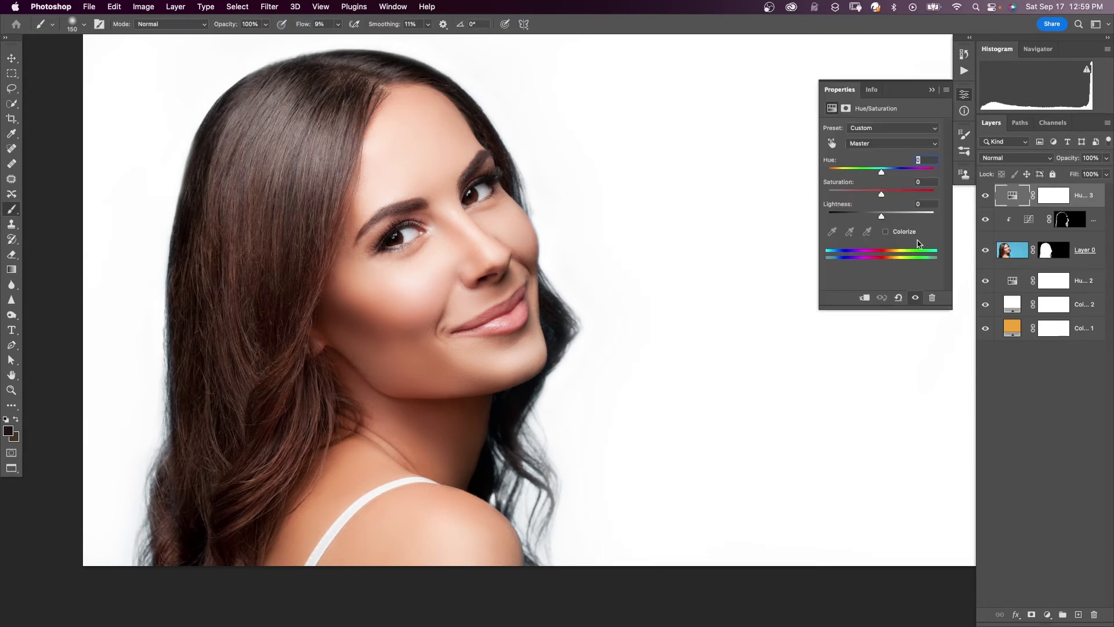
{"action": "left_click", "coordinate": [864, 298]}
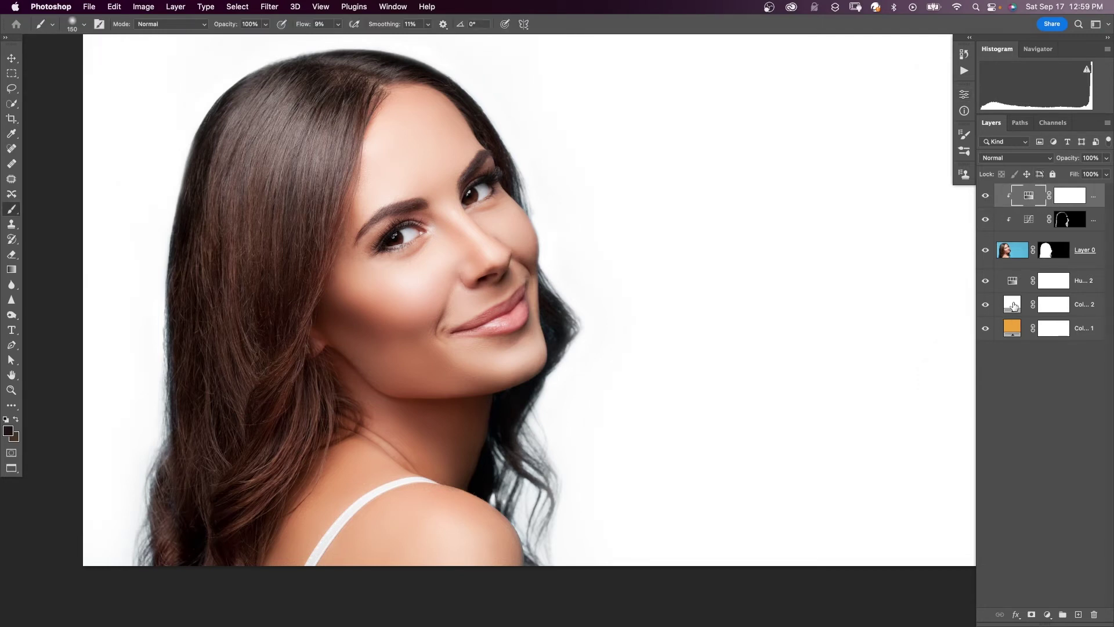
Step: Test the cutout on several Color Fill 2 colors including bright green and blue, keep a medium green, and toggle Layer 0's mask
{"action": "double_click", "coordinate": [1012, 306]}
{"action": "left_click_drag", "start_coordinate": [868, 356], "coordinate": [880, 485]}
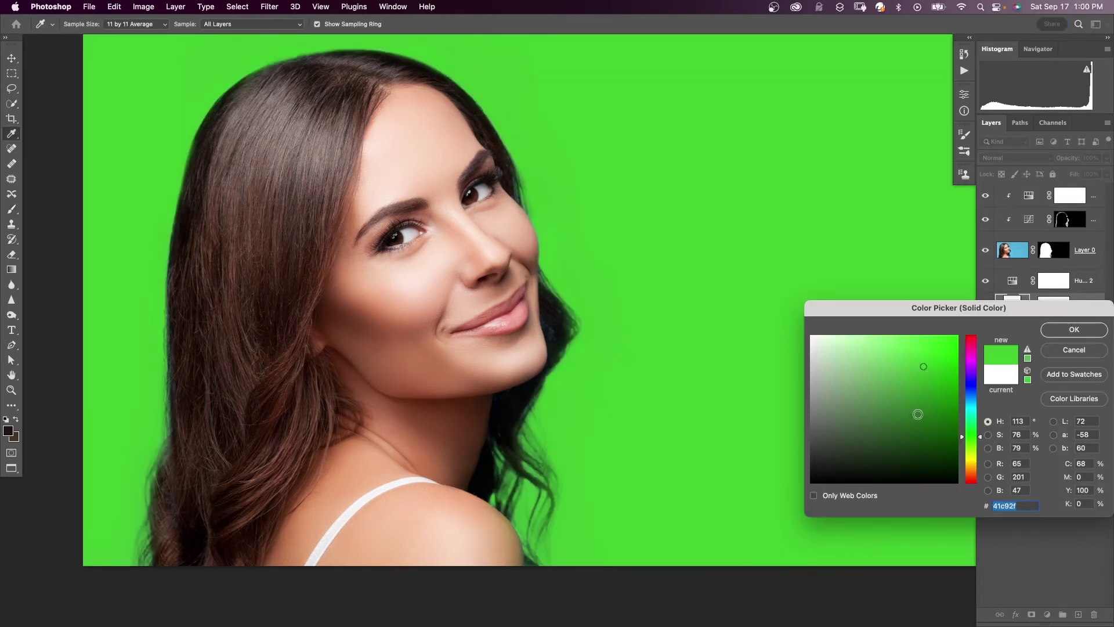
{"action": "mouse_move", "coordinate": [918, 413]}
{"action": "left_mouse_down"}
{"action": "mouse_move", "coordinate": [922, 387]}
{"action": "mouse_move", "coordinate": [913, 395]}
{"action": "left_mouse_up"}
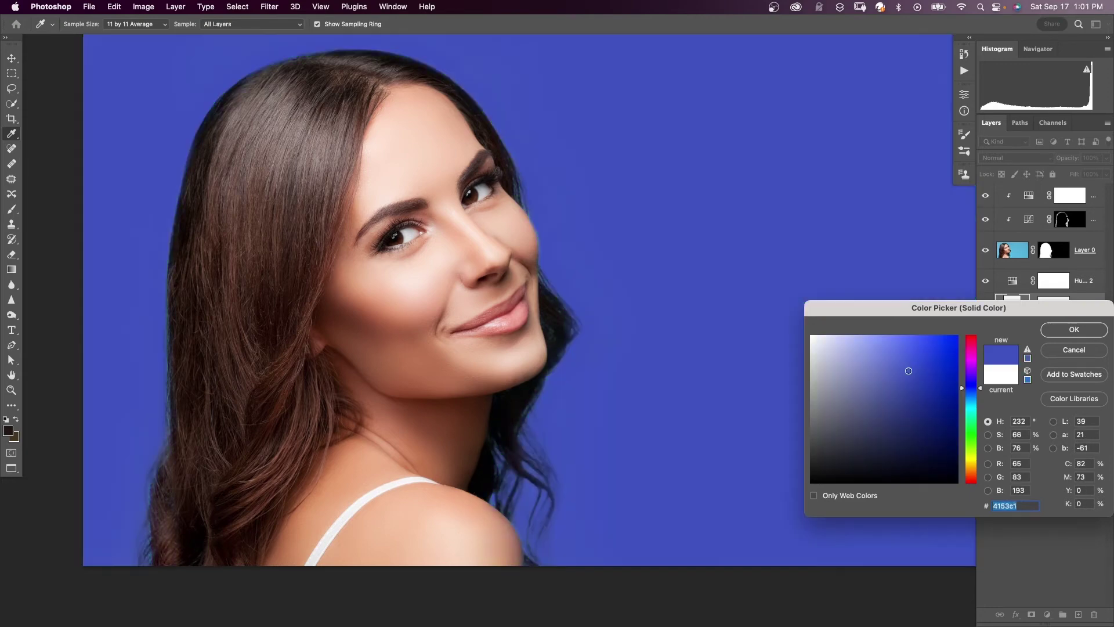
{"action": "mouse_move", "coordinate": [913, 388]}
{"action": "left_mouse_down"}
{"action": "mouse_move", "coordinate": [935, 408]}
{"action": "mouse_move", "coordinate": [907, 401]}
{"action": "mouse_move", "coordinate": [914, 393]}
{"action": "left_mouse_up"}
{"action": "left_click", "coordinate": [970, 421]}
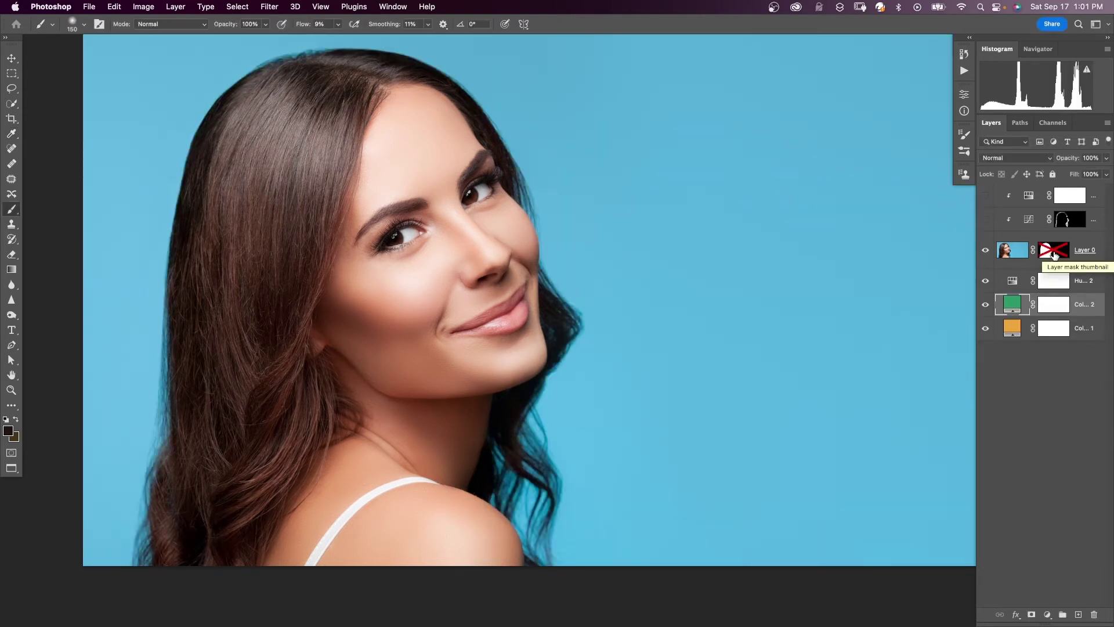
{"action": "left_click", "coordinate": [1054, 253], "text": "shift"}
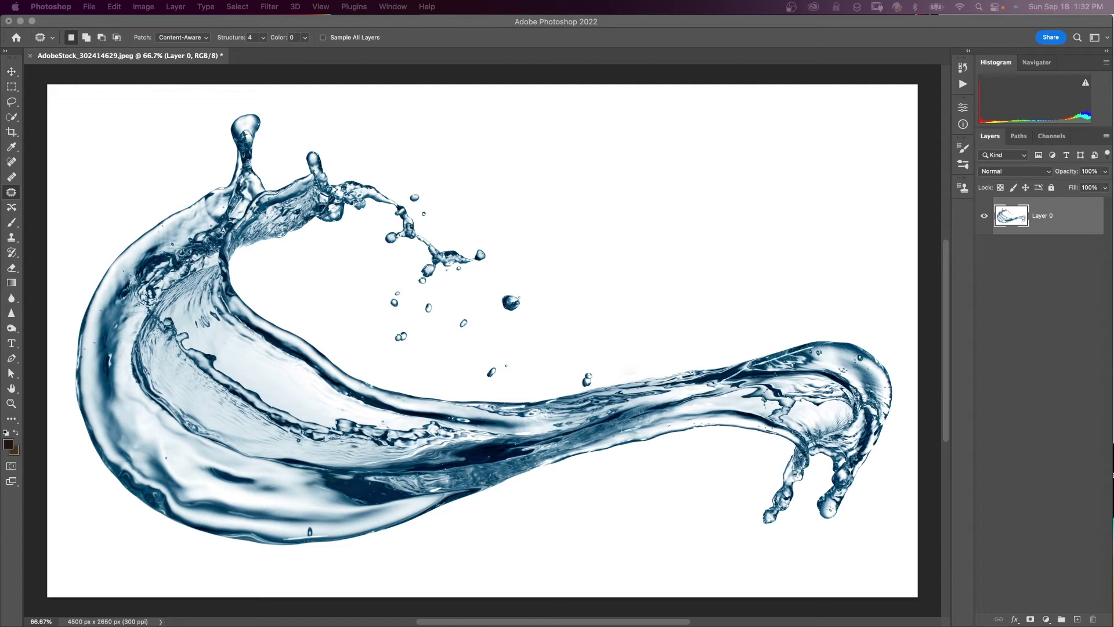
Step: Float the channels list over the water splash image and compare the Red, Green and Blue channels for contrast
{"action": "left_click", "coordinate": [1034, 141]}
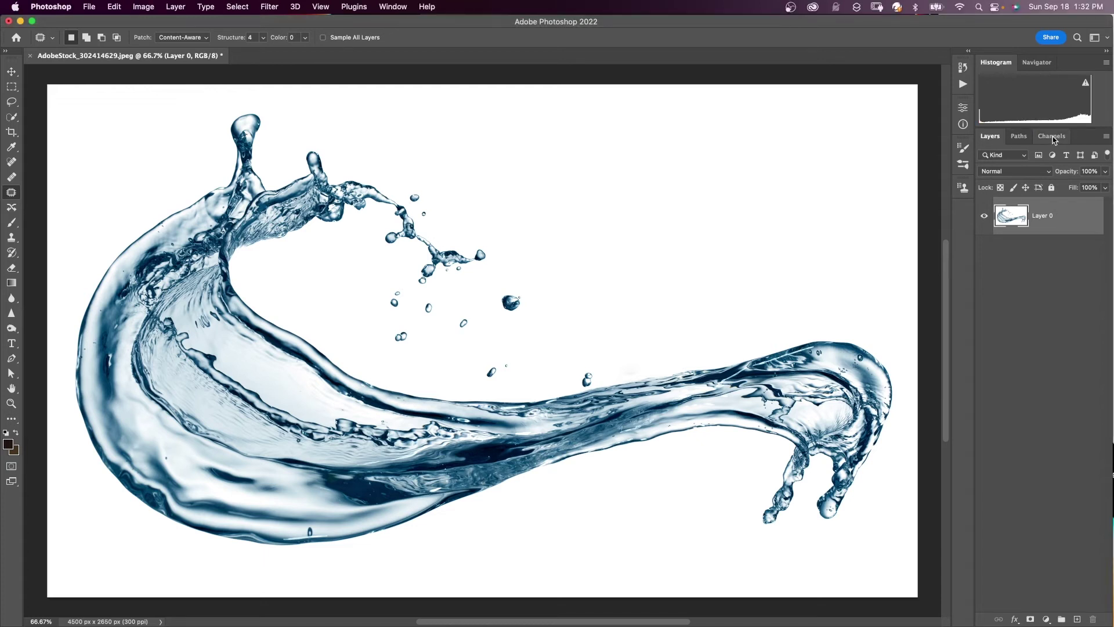
{"action": "left_click", "coordinate": [1053, 137]}
{"action": "left_click_drag", "start_coordinate": [1054, 140], "coordinate": [697, 101]}
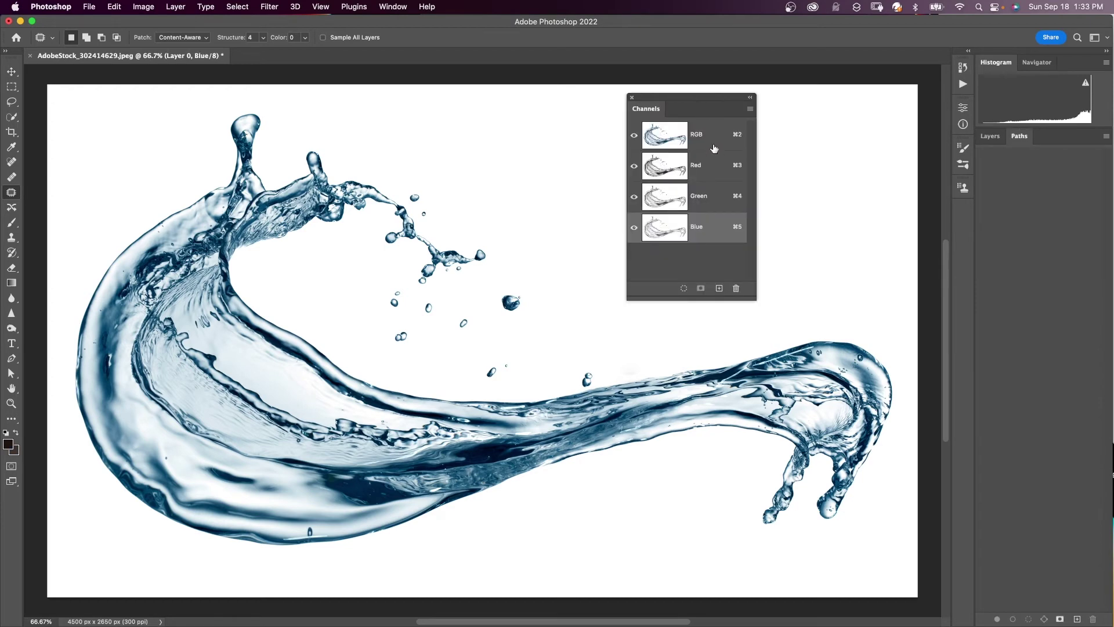
{"action": "left_click", "coordinate": [715, 165]}
{"action": "left_click", "coordinate": [717, 195]}
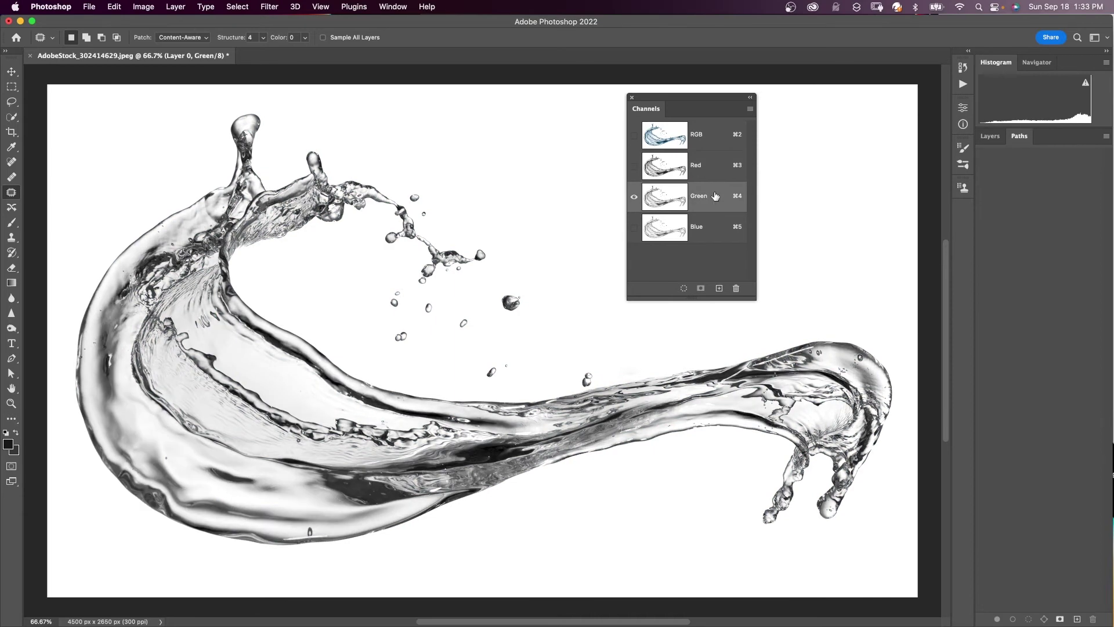
{"action": "left_click", "coordinate": [712, 235]}
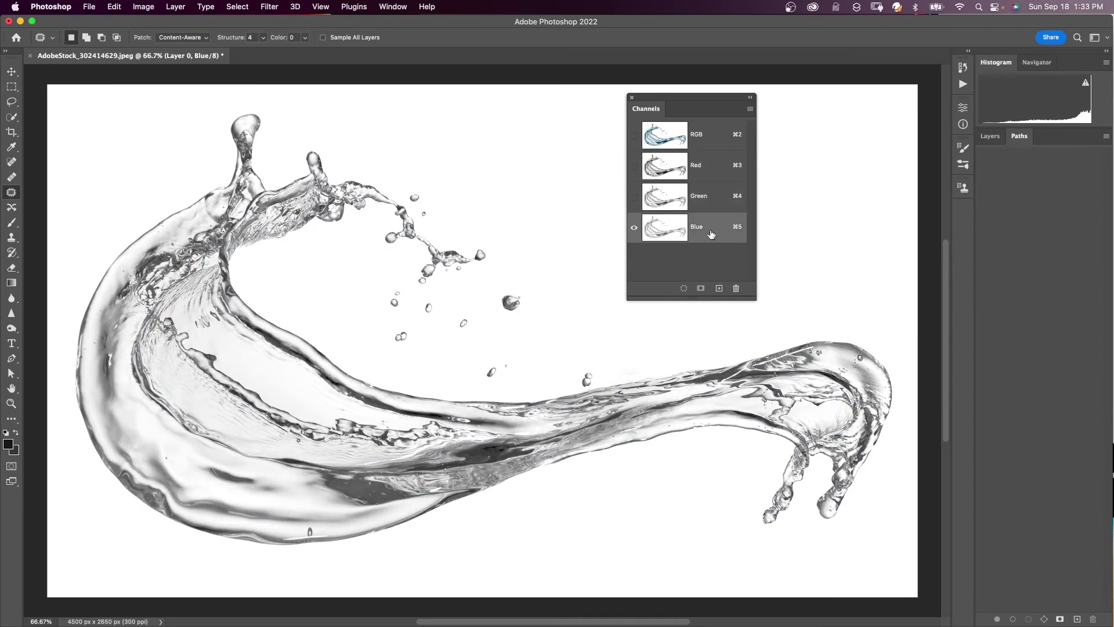
{"action": "left_click", "coordinate": [702, 166]}
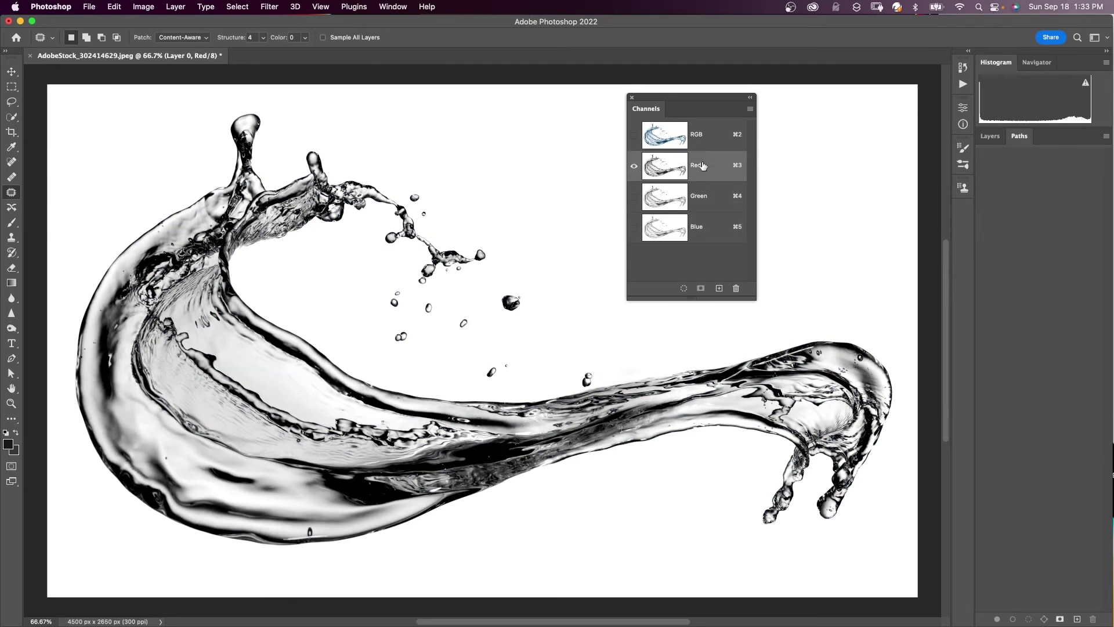
Step: Duplicate the Red channel of the water splash and invert the copy
{"action": "left_click_drag", "start_coordinate": [661, 100], "coordinate": [781, 96]}
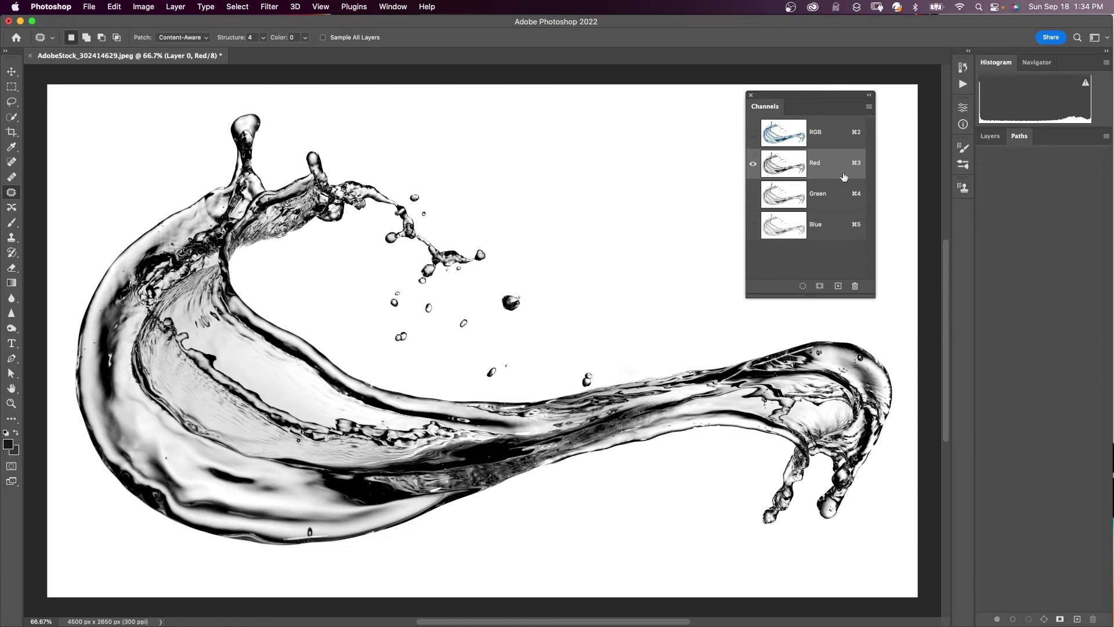
{"action": "left_click_drag", "start_coordinate": [832, 172], "coordinate": [838, 288]}
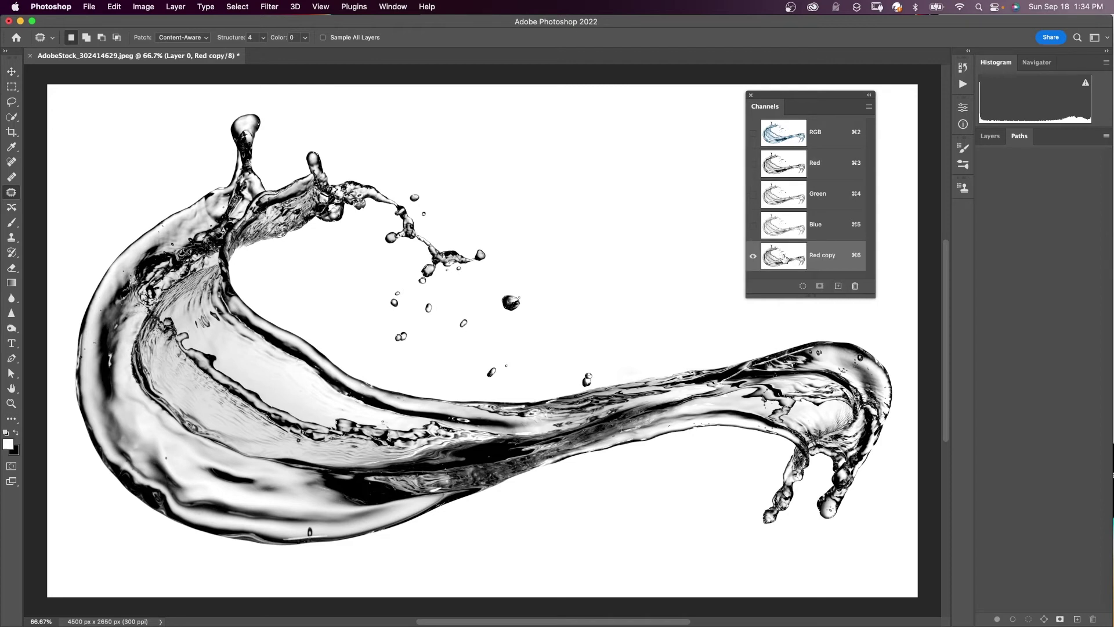
{"action": "key", "text": "super+i"}
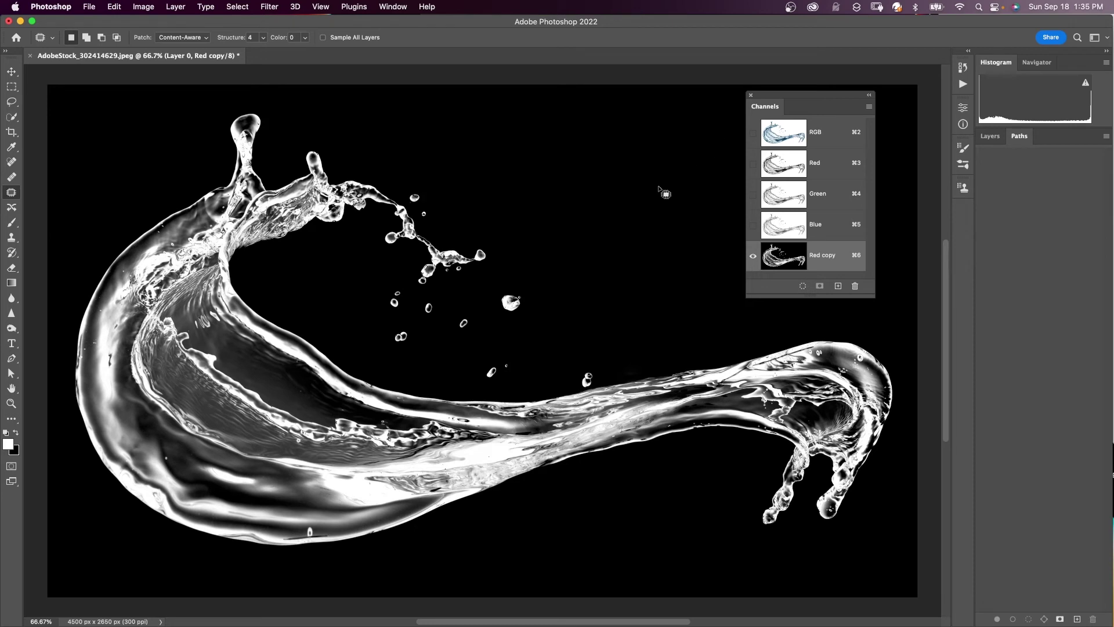
Step: Fill the inverted Red copy channel with white in Overlay mode at 100% opacity to brighten the water
{"action": "left_click", "coordinate": [12, 72]}
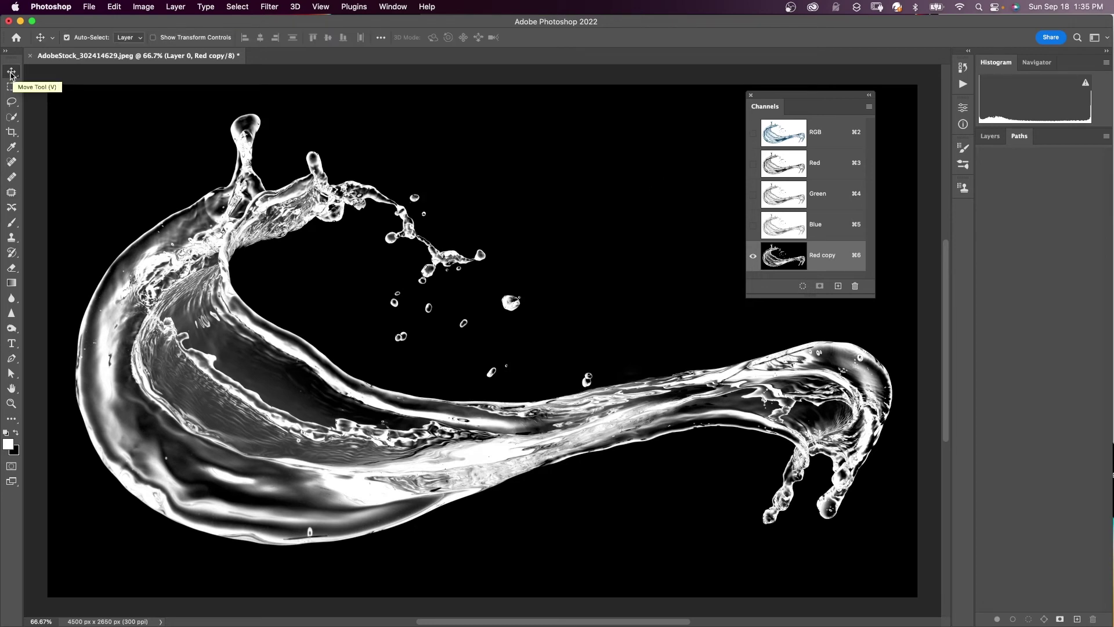
{"action": "left_click", "coordinate": [114, 7]}
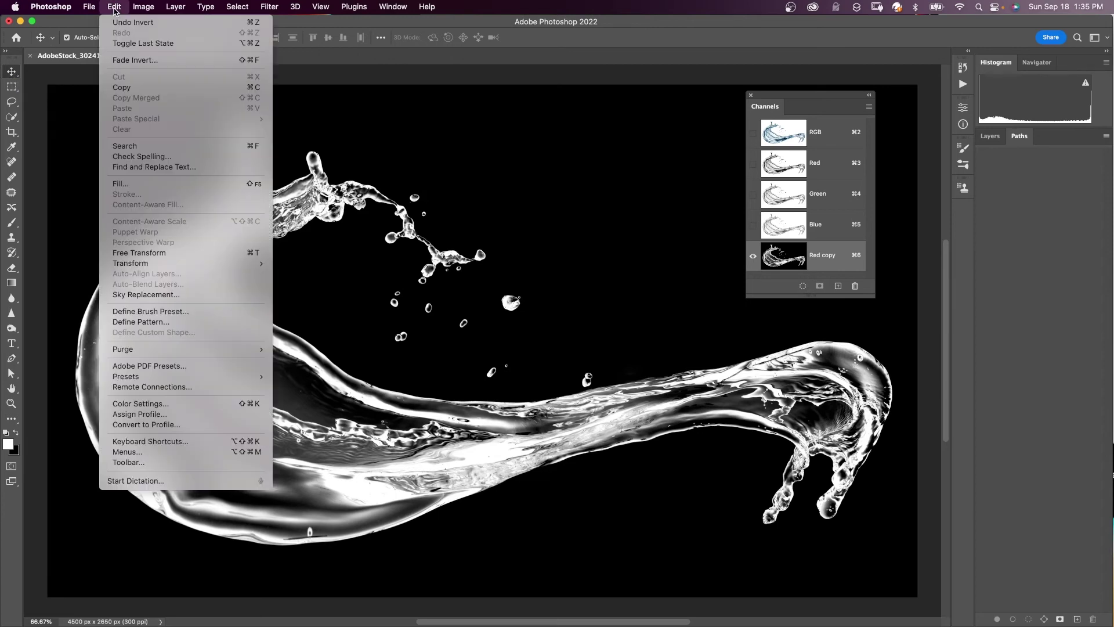
{"action": "left_click", "coordinate": [152, 187]}
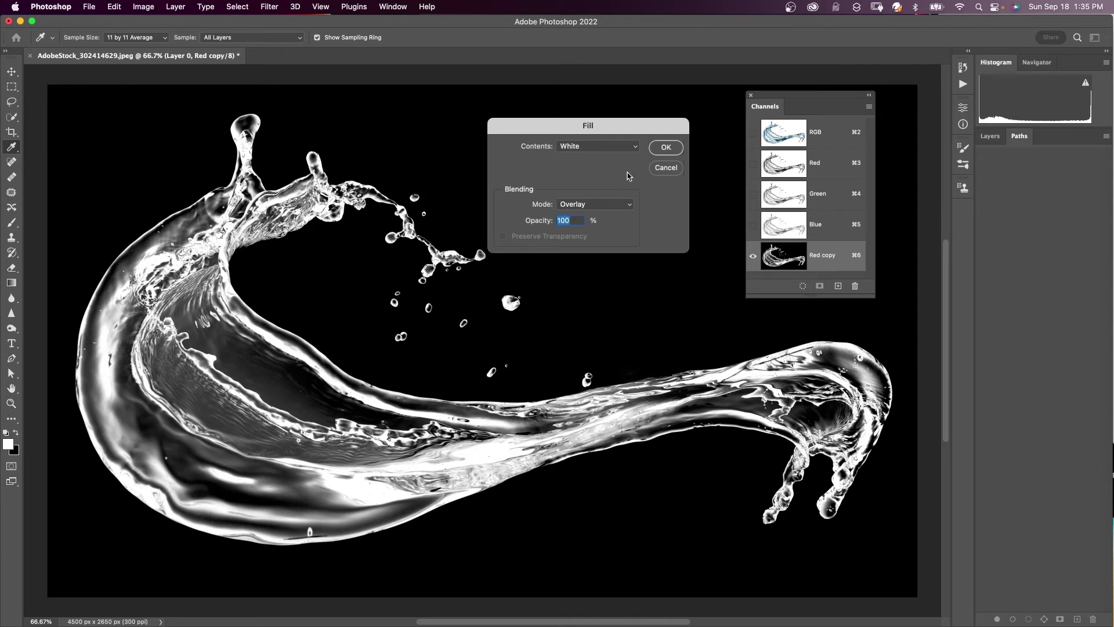
{"action": "left_click", "coordinate": [665, 148]}
{"action": "key", "text": "v"}
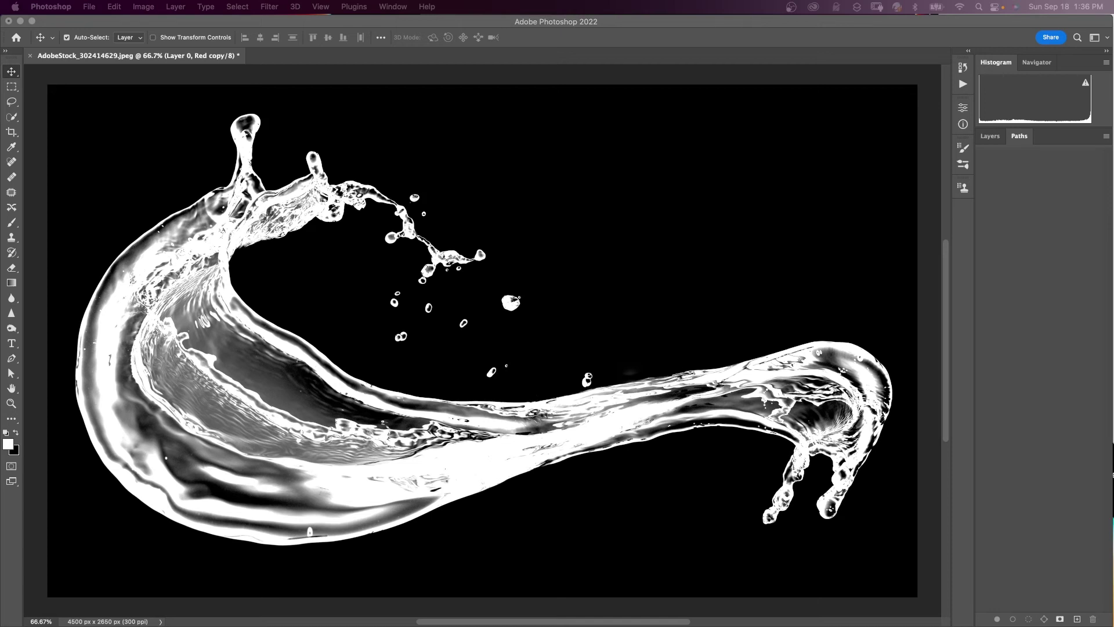
{"action": "left_click", "coordinate": [243, 26]}
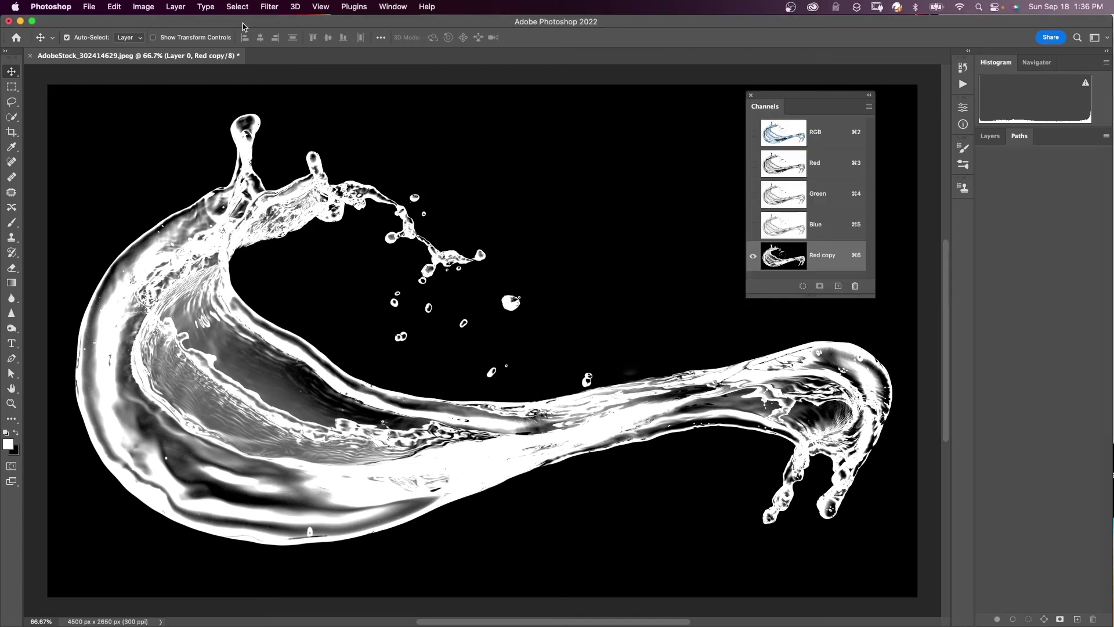
Step: Boost the Red copy channel's contrast with Levels, using white input 226, midtone about 0.83 and a slightly raised black point
{"action": "left_click", "coordinate": [141, 7]}
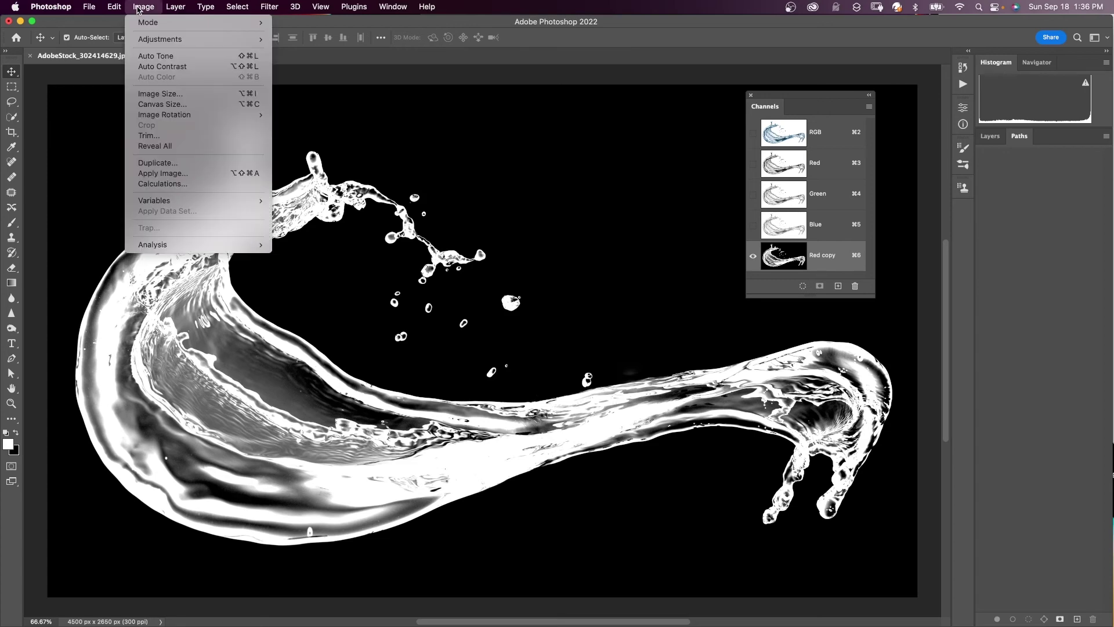
{"action": "mouse_move", "coordinate": [171, 40]}
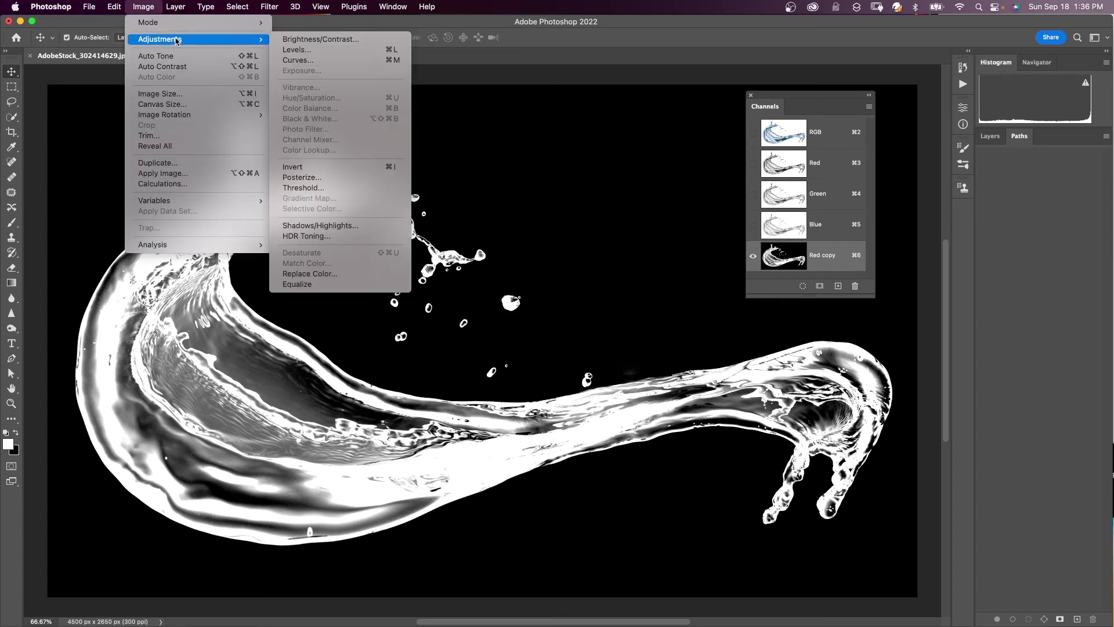
{"action": "left_click", "coordinate": [295, 50]}
{"action": "left_click", "coordinate": [725, 236]}
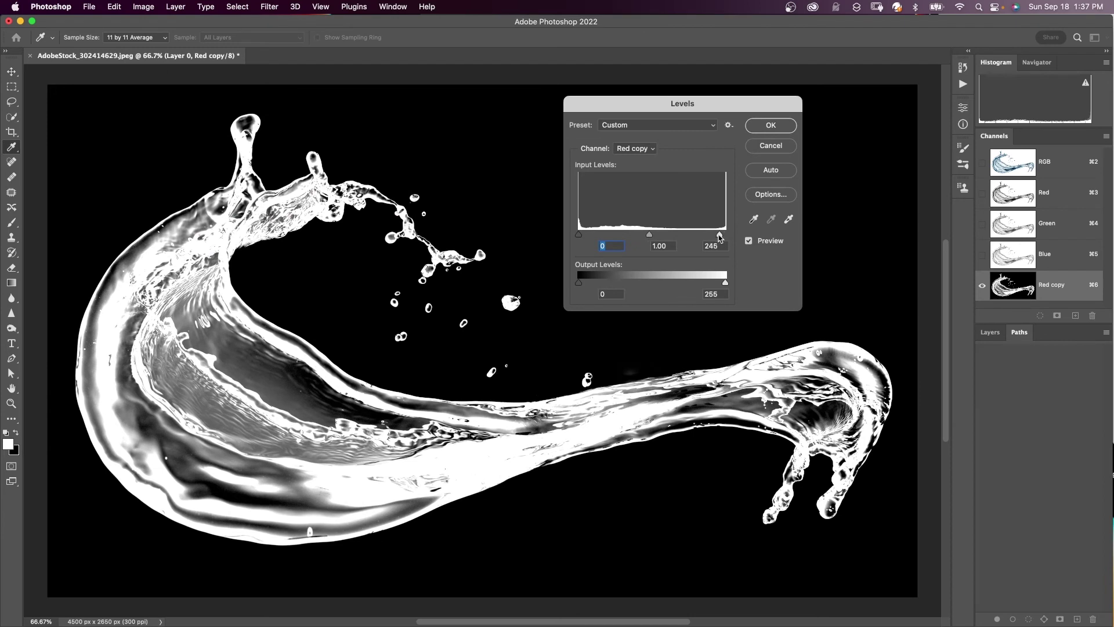
{"action": "left_click_drag", "start_coordinate": [725, 236], "coordinate": [651, 235]}
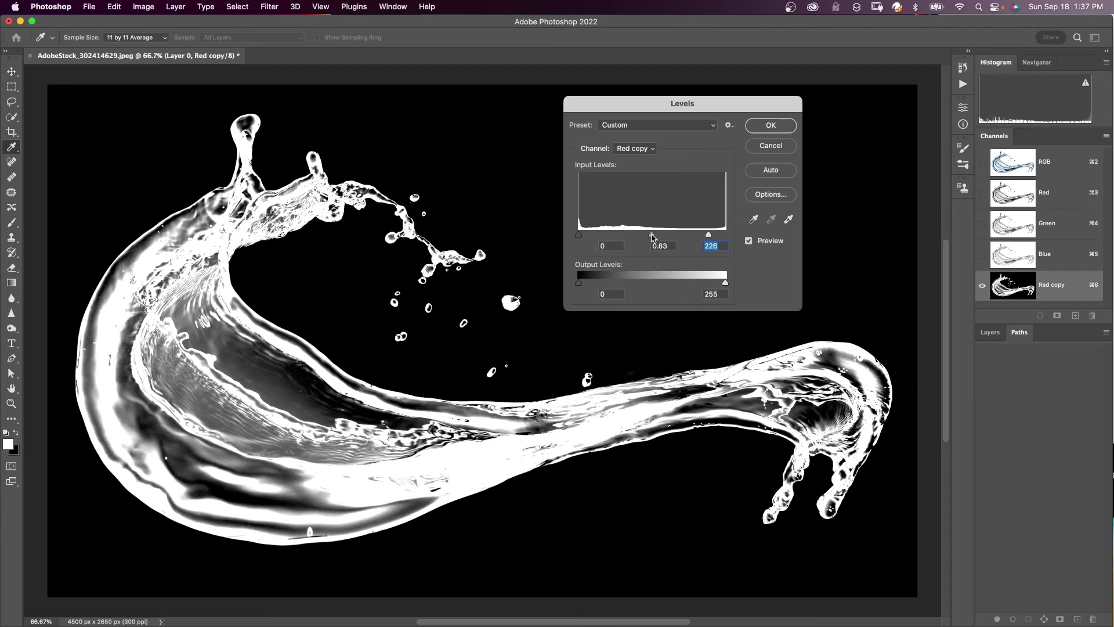
{"action": "left_click_drag", "start_coordinate": [581, 235], "coordinate": [588, 235]}
{"action": "left_click", "coordinate": [767, 125]}
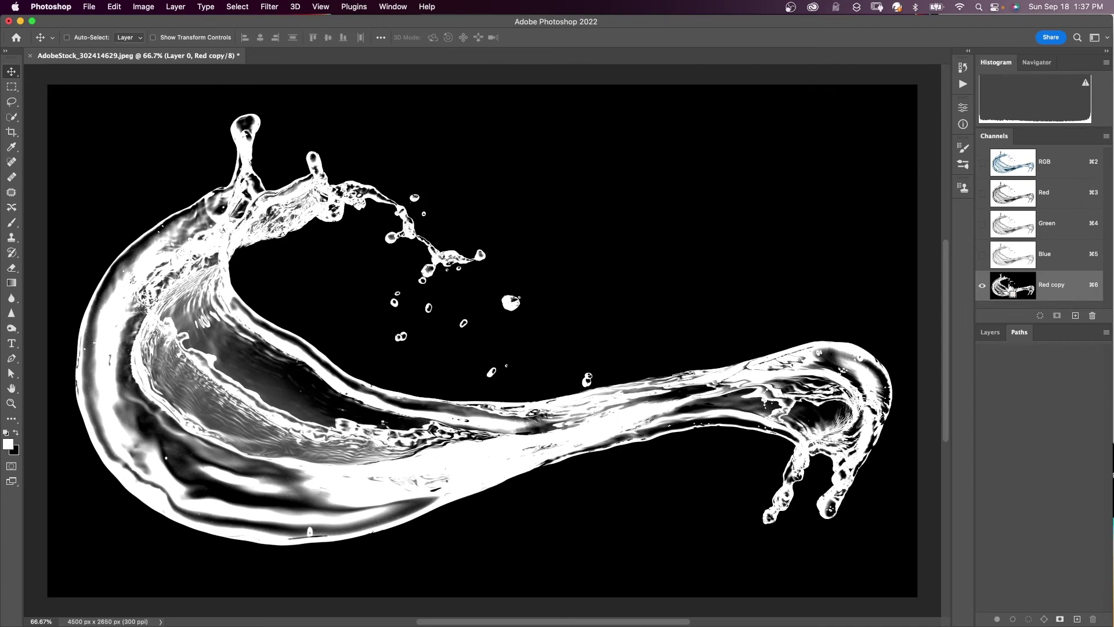
Step: Load the Red copy channel as a selection, restore the full-colour view, and turn the selection into a mask on Layer 0
{"action": "left_click", "coordinate": [1012, 287], "text": "super"}
{"action": "left_click", "coordinate": [982, 162]}
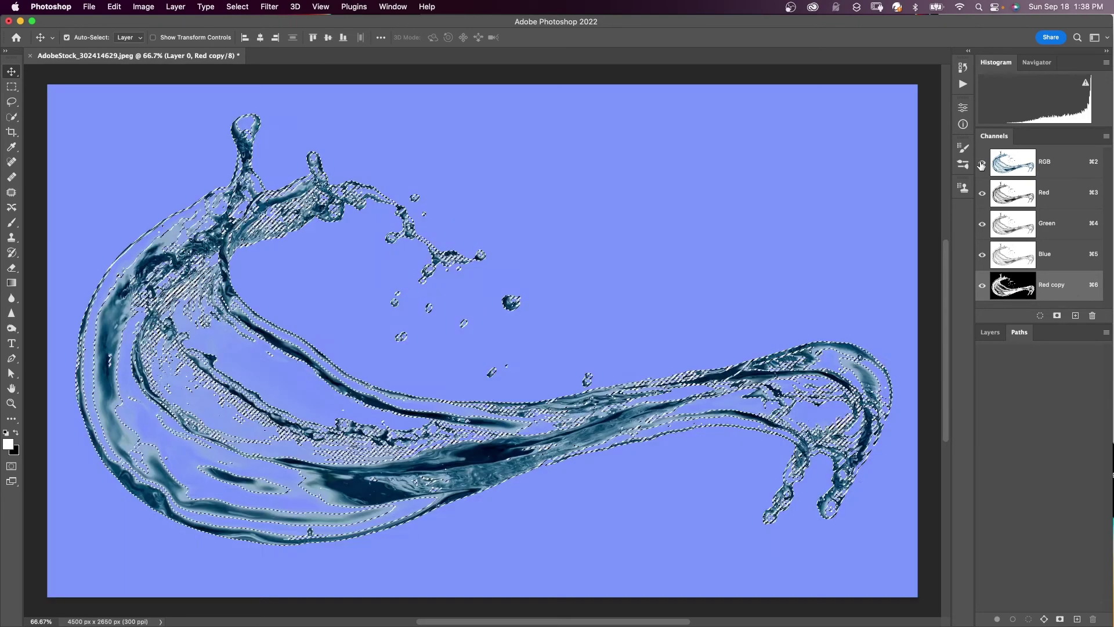
{"action": "left_click", "coordinate": [982, 288]}
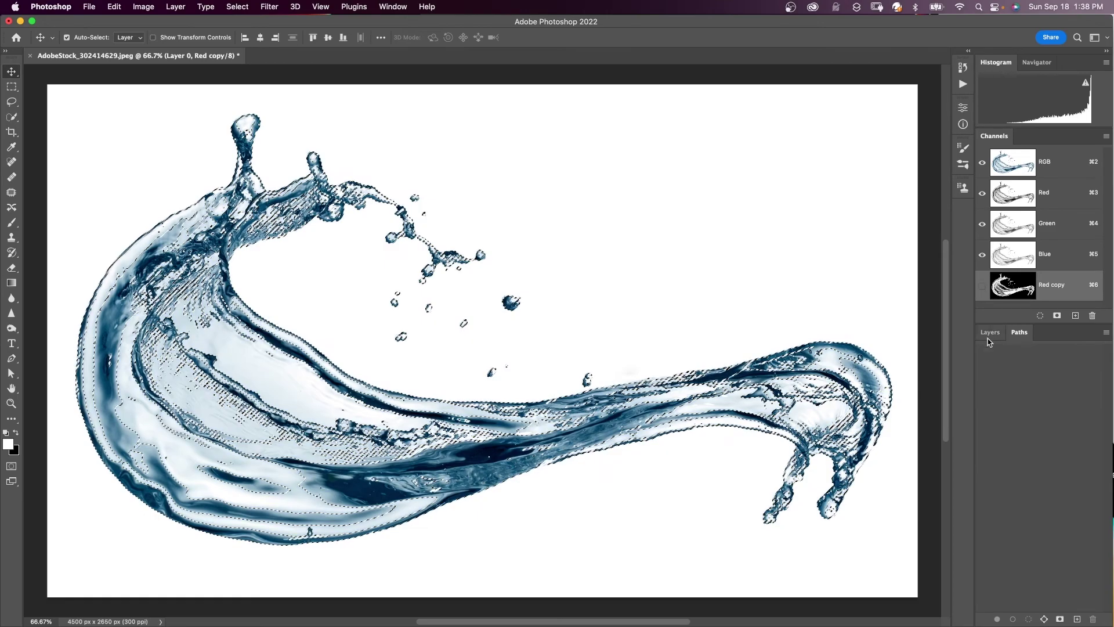
{"action": "left_click", "coordinate": [989, 332]}
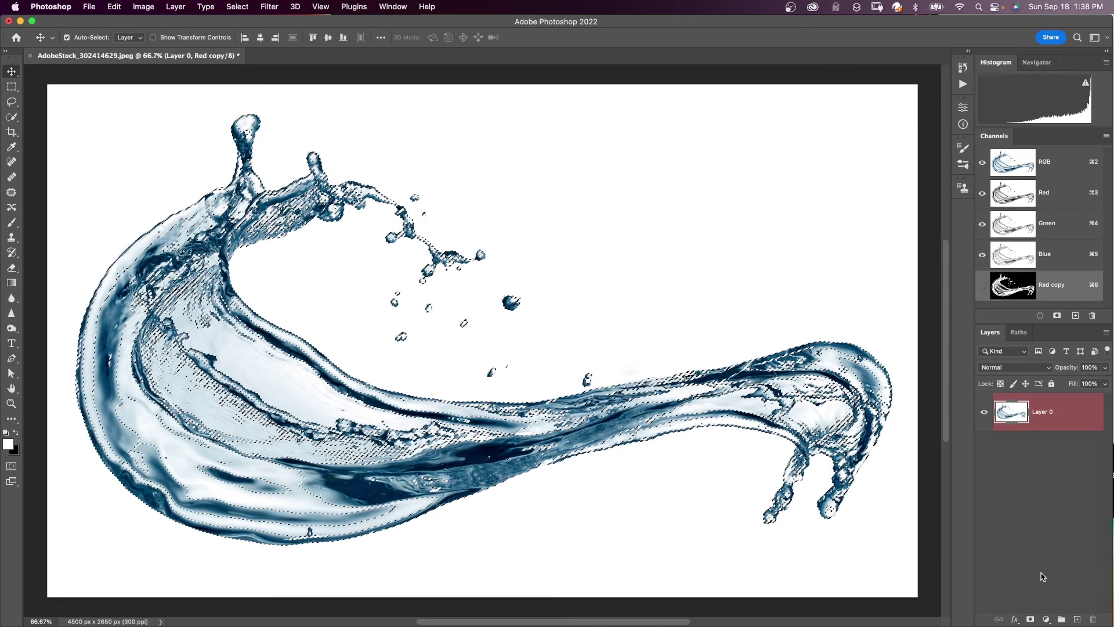
{"action": "left_click", "coordinate": [1031, 620]}
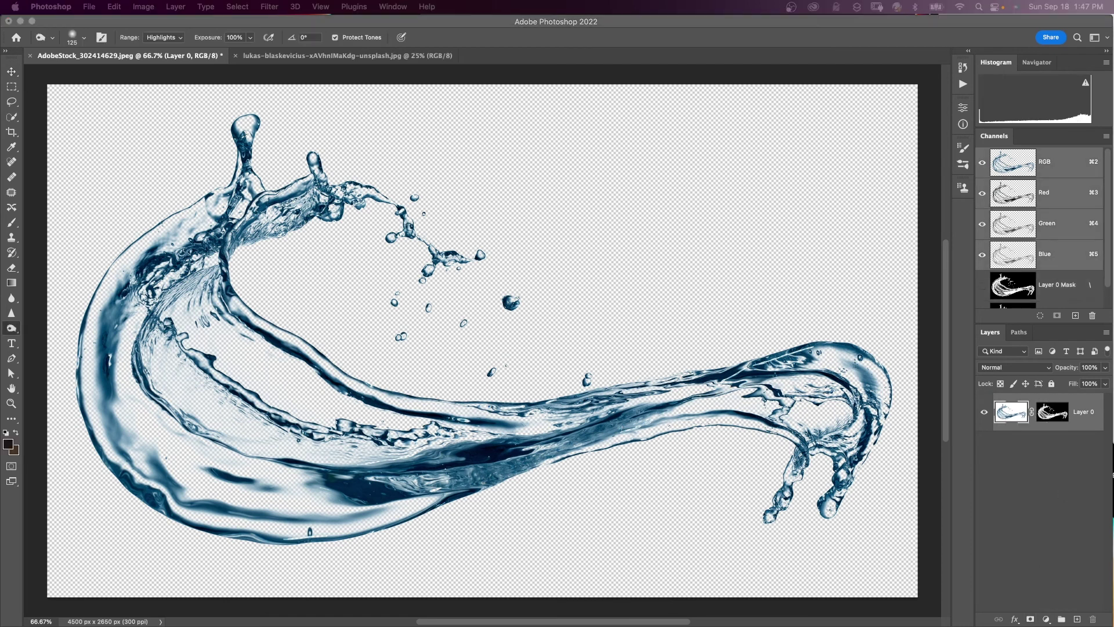
Step: Add a Hue/Saturation adjustment layer above the water splash and lock the transparent pixels of Layer 0
{"action": "left_click", "coordinate": [1045, 619]}
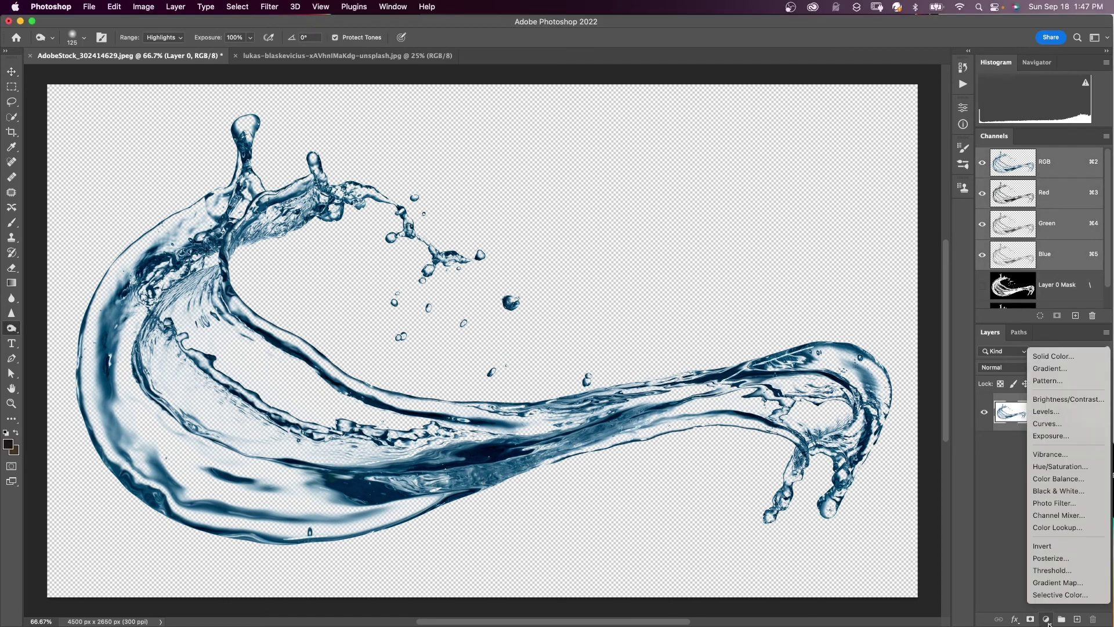
{"action": "left_click", "coordinate": [1069, 467]}
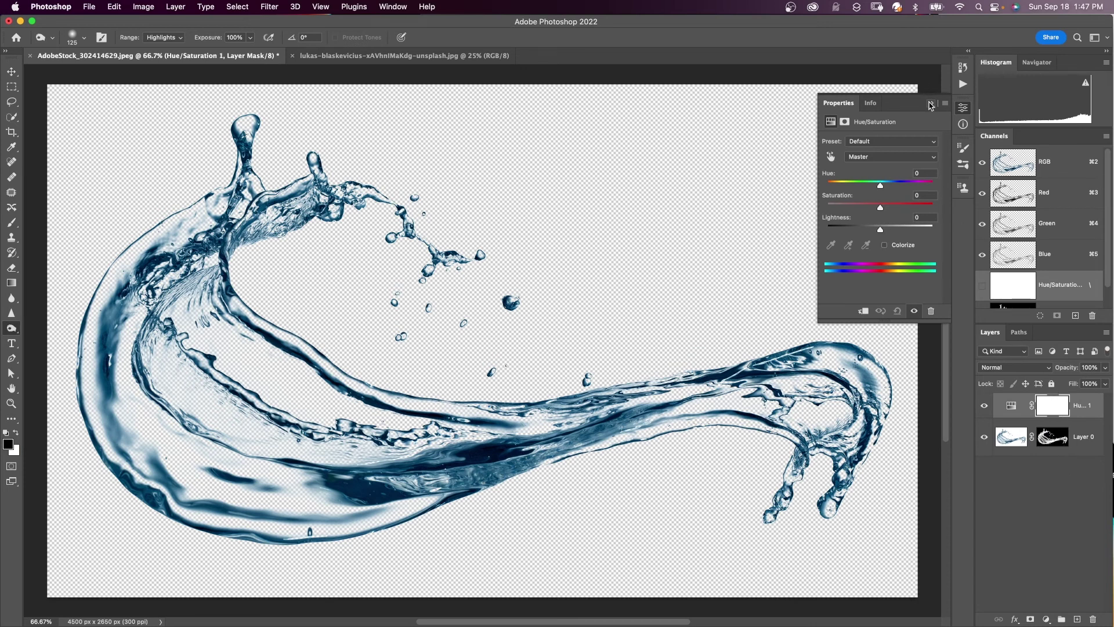
{"action": "left_click", "coordinate": [1093, 439]}
{"action": "left_click", "coordinate": [1000, 383]}
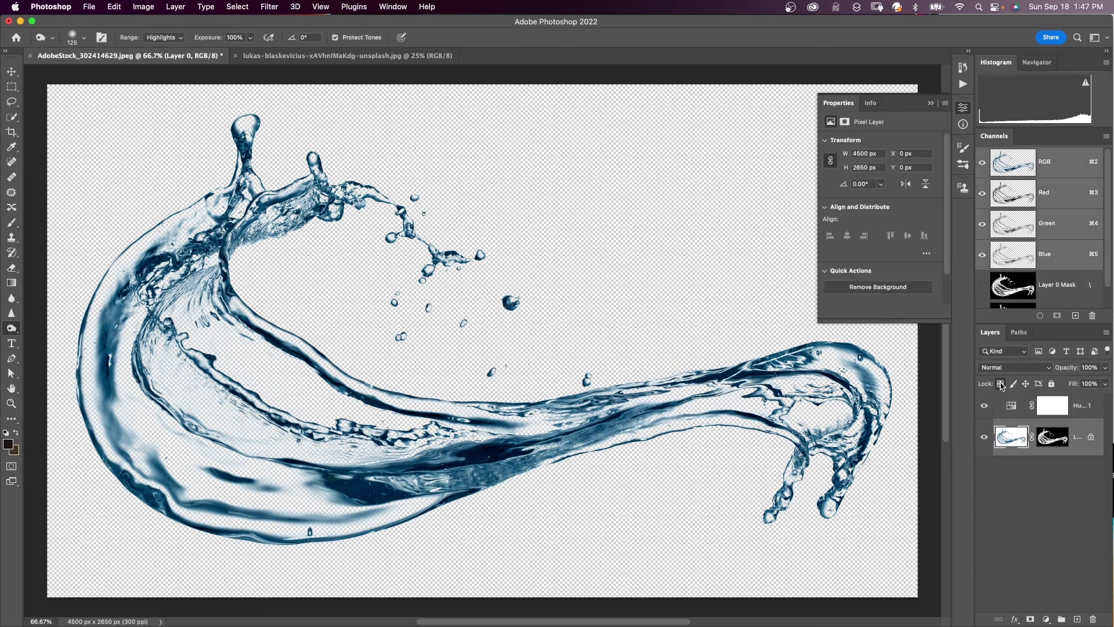
Step: Recolour the water splash with the Hue/Saturation layer by adjusting its Saturation and lowering its Hue
{"action": "left_click", "coordinate": [1038, 415]}
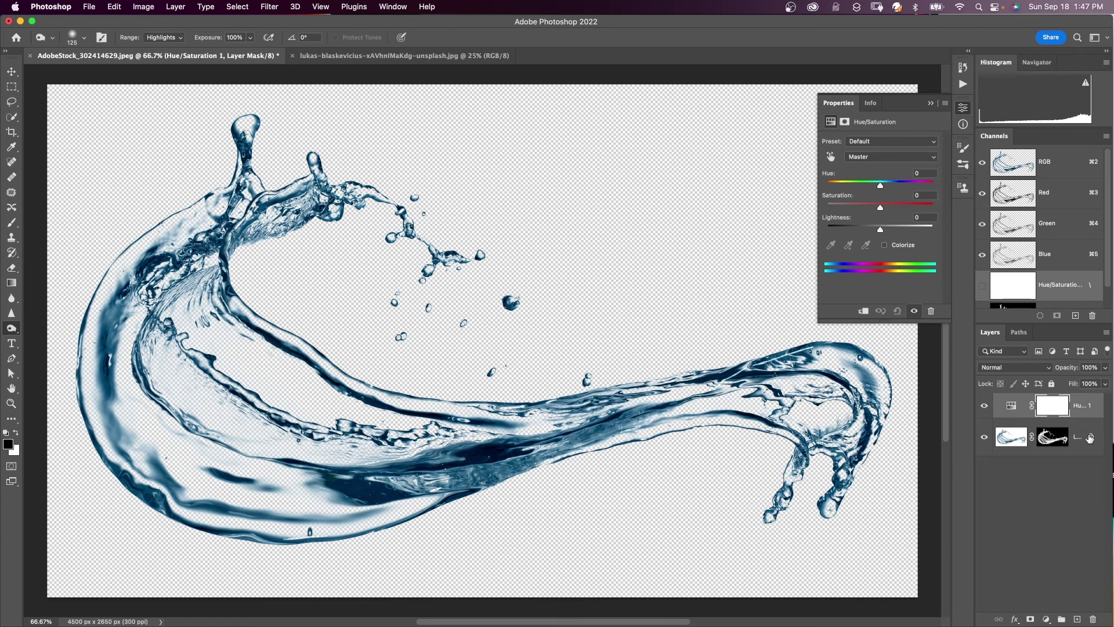
{"action": "mouse_move", "coordinate": [881, 207]}
{"action": "left_mouse_down"}
{"action": "mouse_move", "coordinate": [827, 206]}
{"action": "mouse_move", "coordinate": [882, 207]}
{"action": "left_mouse_up"}
{"action": "left_click_drag", "start_coordinate": [880, 185], "coordinate": [847, 187]}
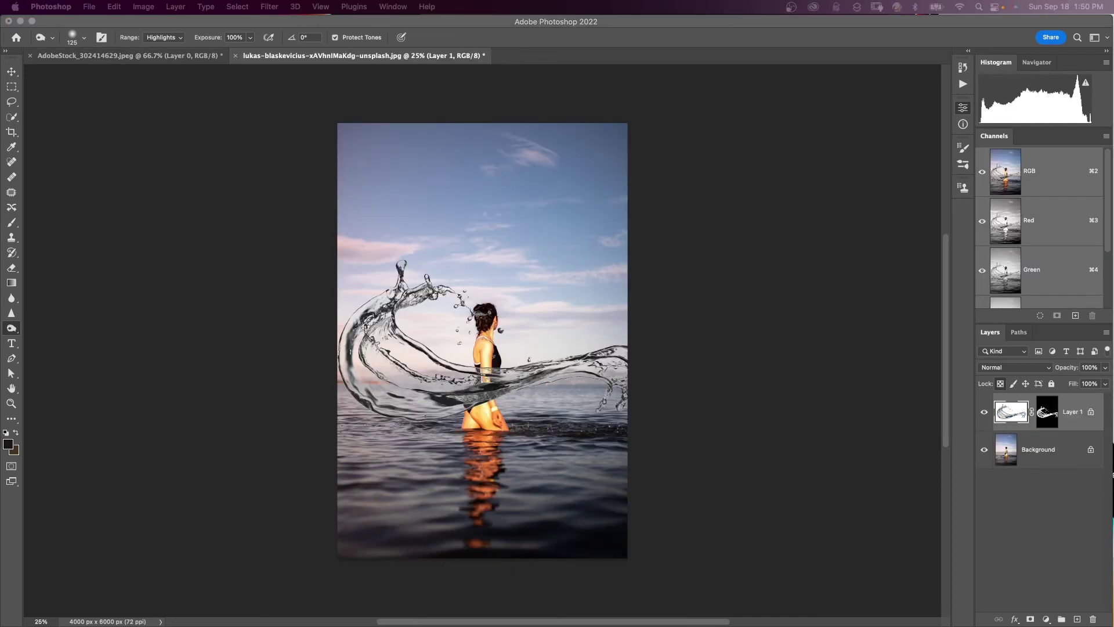
Step: Move the water splash on Layer 1 slightly down and to the right around the woman standing in the sea
{"action": "key", "text": "v"}
{"action": "mouse_move", "coordinate": [389, 335]}
{"action": "left_mouse_down"}
{"action": "mouse_move", "coordinate": [429, 343]}
{"action": "mouse_move", "coordinate": [398, 355]}
{"action": "left_mouse_up"}
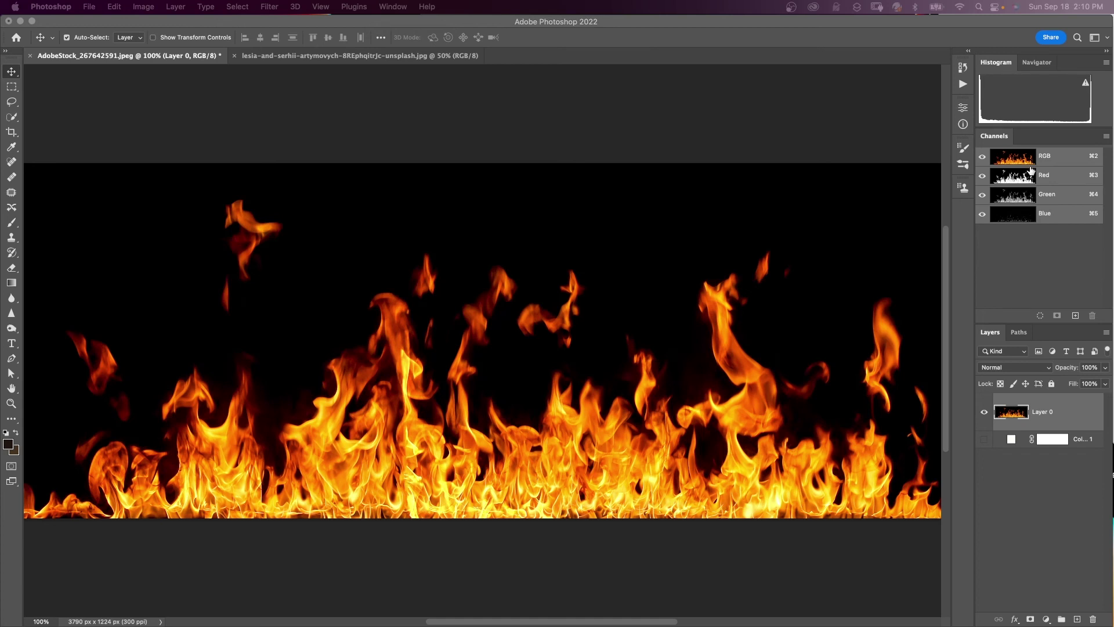
Step: Compare the Red, Green and Blue channels of the fire image for contrast between flames and background
{"action": "left_click", "coordinate": [982, 159]}
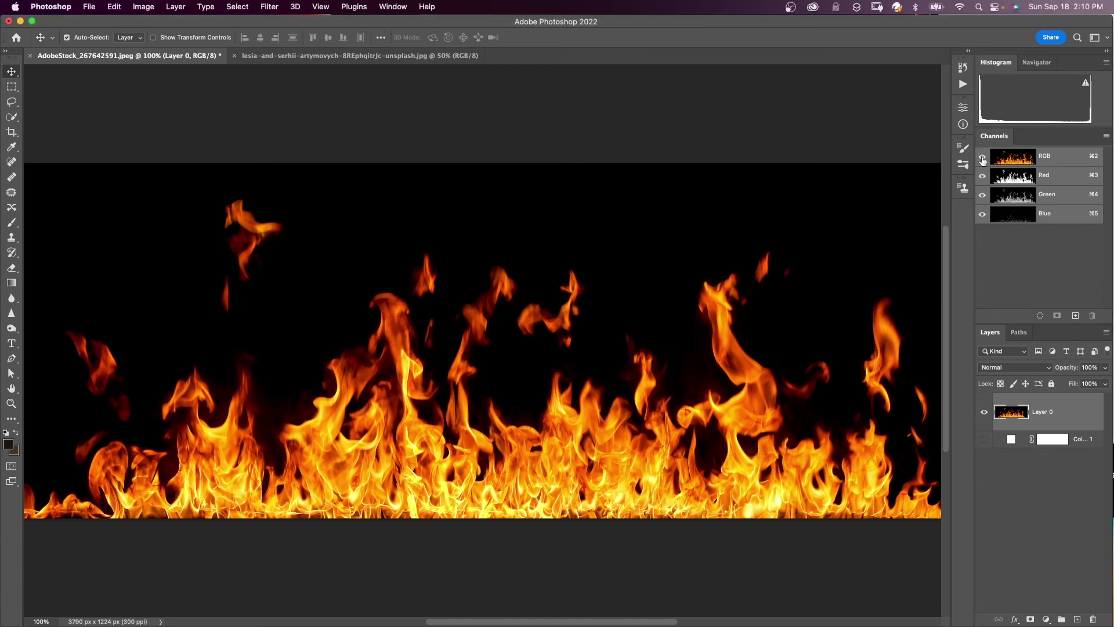
{"action": "left_click", "coordinate": [1070, 179]}
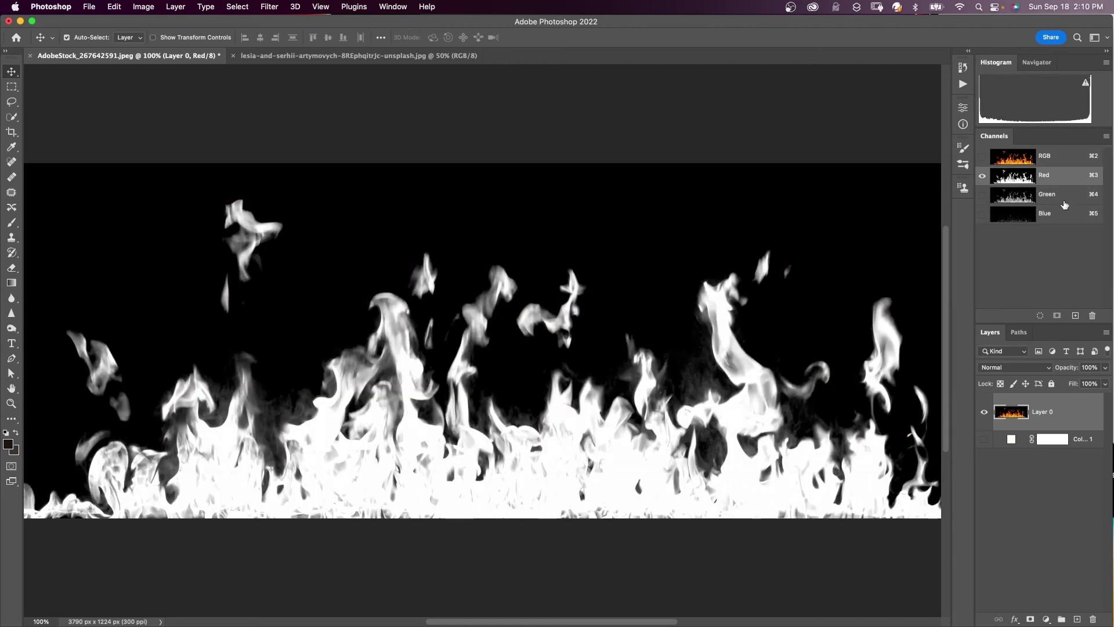
{"action": "left_click", "coordinate": [1064, 199]}
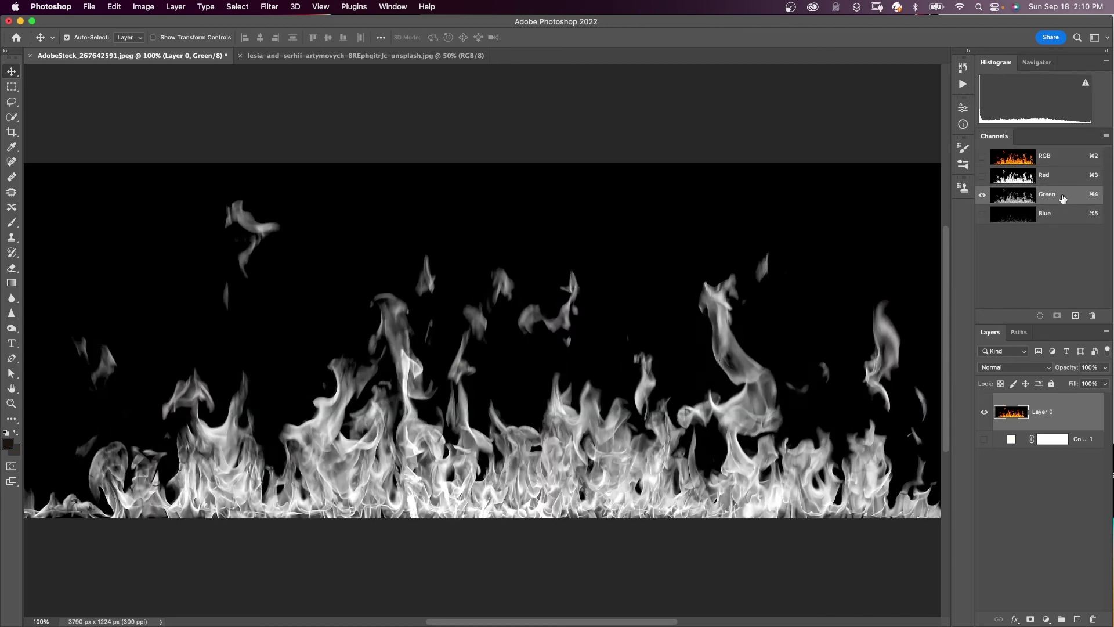
{"action": "left_click", "coordinate": [1068, 219]}
Step: Load the fire image's Red channel as a selection and return to the RGB composite view
{"action": "left_click", "coordinate": [1056, 177]}
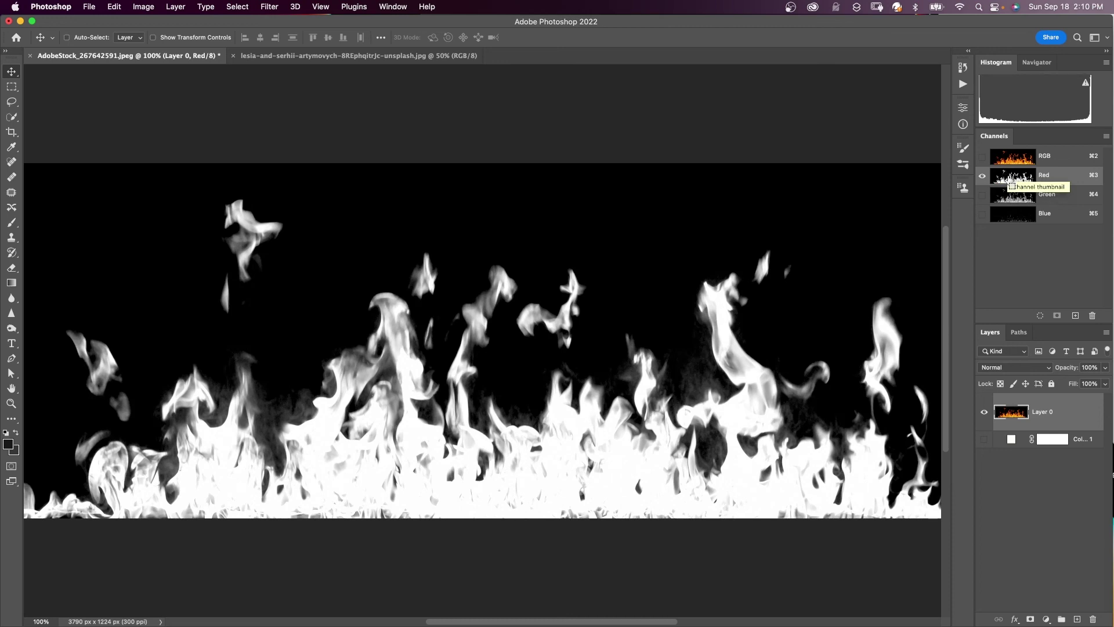
{"action": "left_click", "coordinate": [1012, 186], "text": "super"}
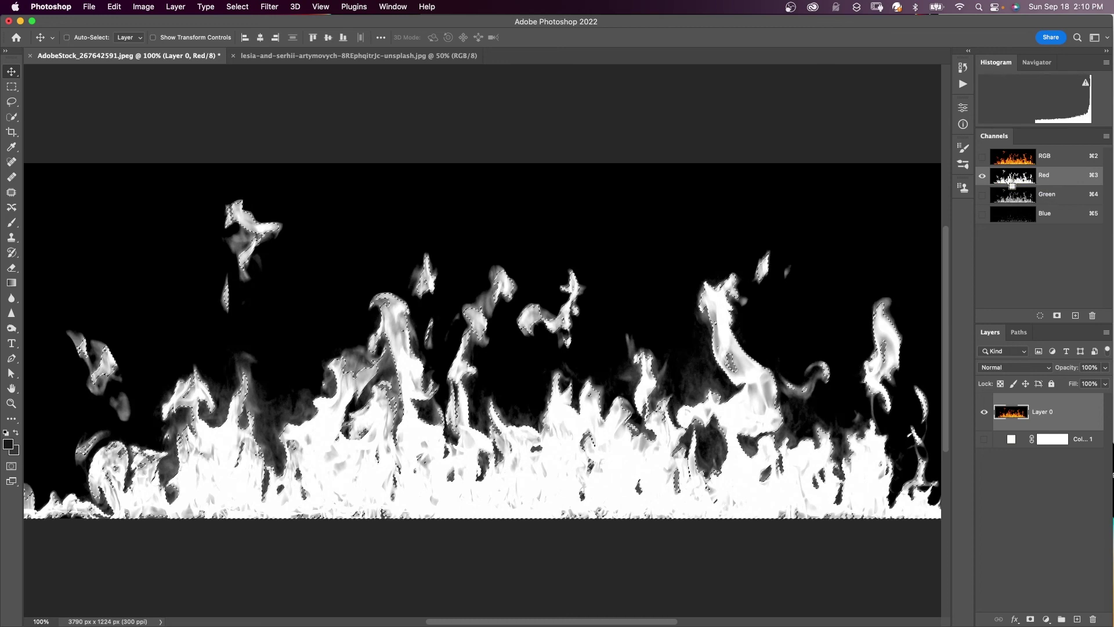
{"action": "left_click", "coordinate": [982, 156]}
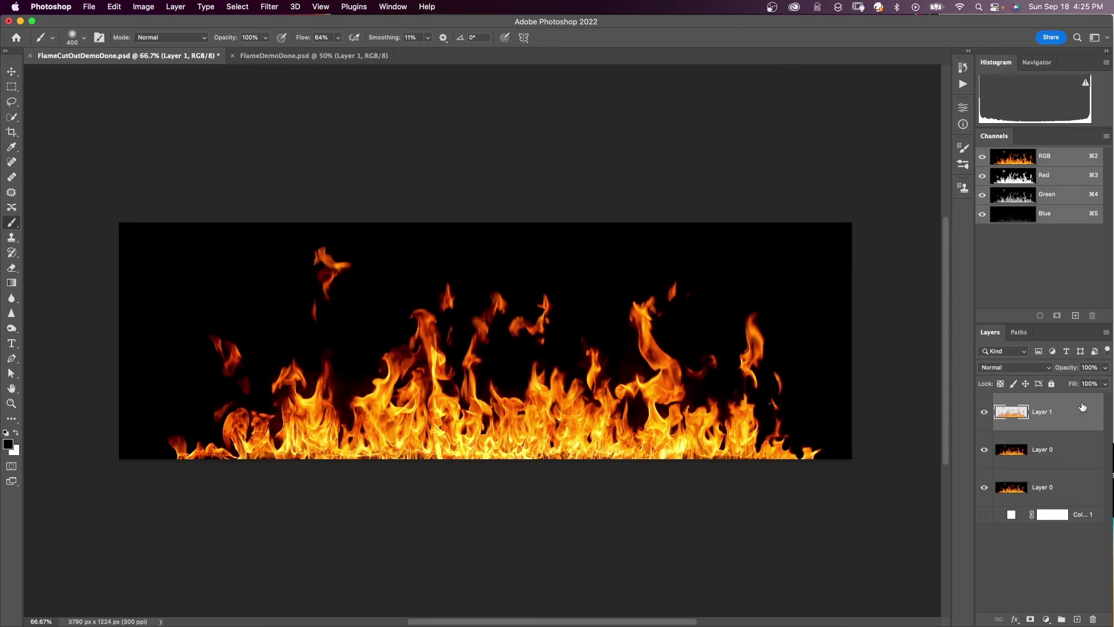
Step: Show Layer 1's flames alone, apply Remove Black Matte to them, and check them against the white color fill layer
{"action": "left_click", "coordinate": [984, 412], "text": "alt"}
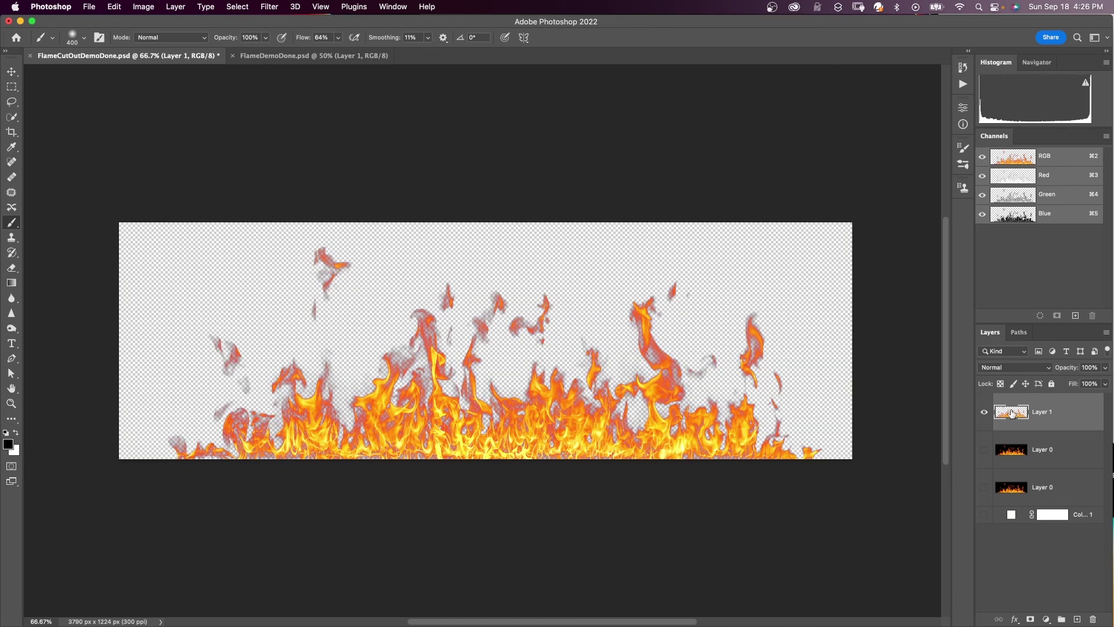
{"action": "key", "text": "super+1"}
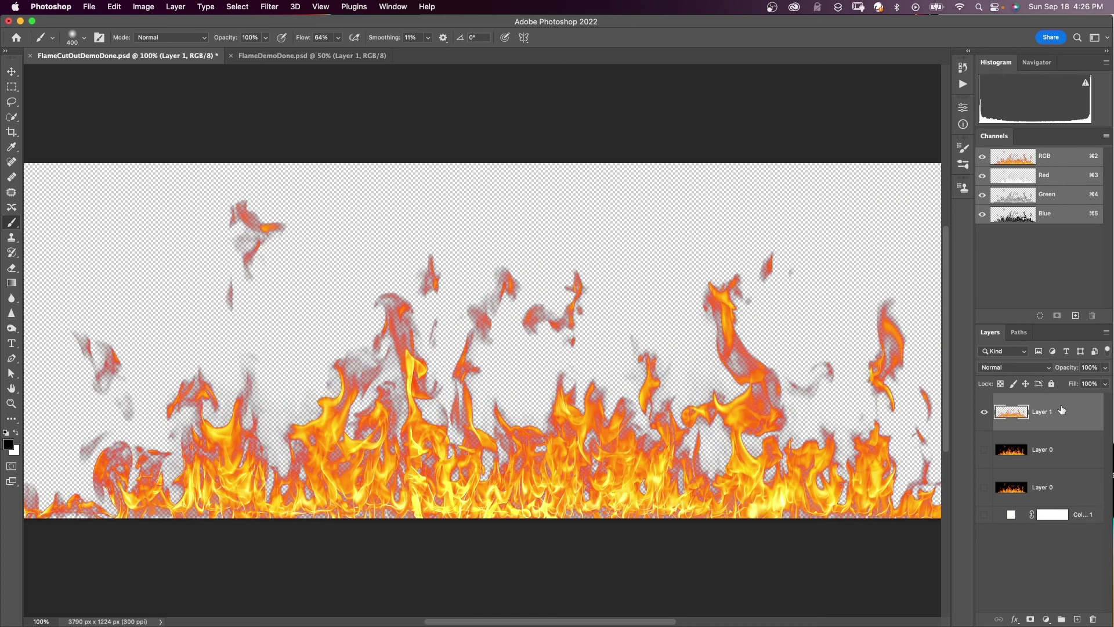
{"action": "left_click", "coordinate": [175, 7]}
{"action": "mouse_move", "coordinate": [279, 461]}
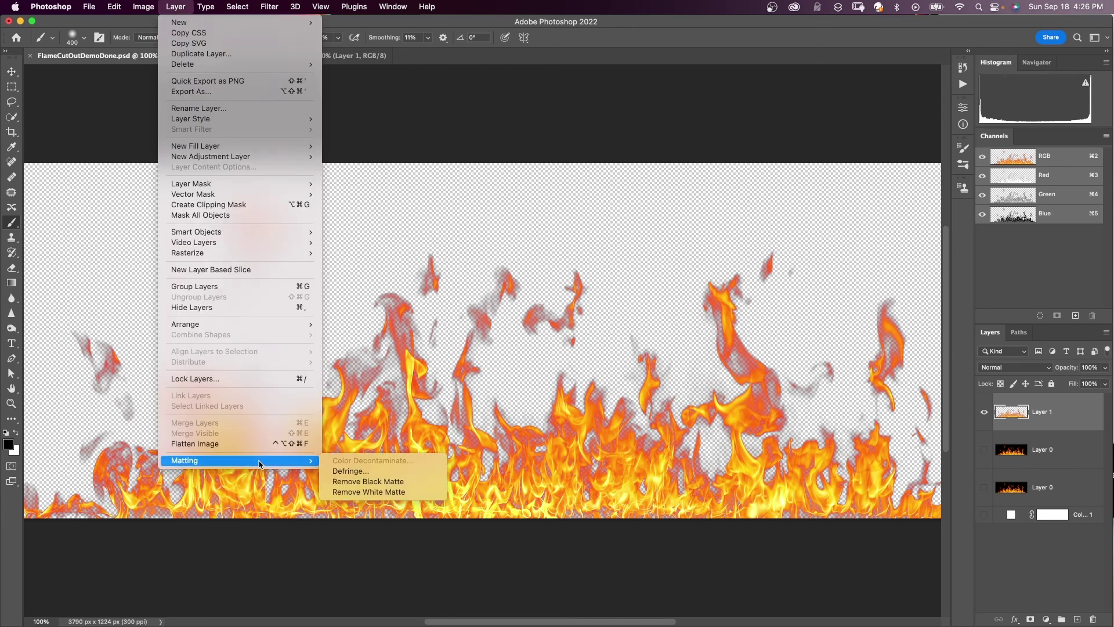
{"action": "left_click", "coordinate": [346, 482]}
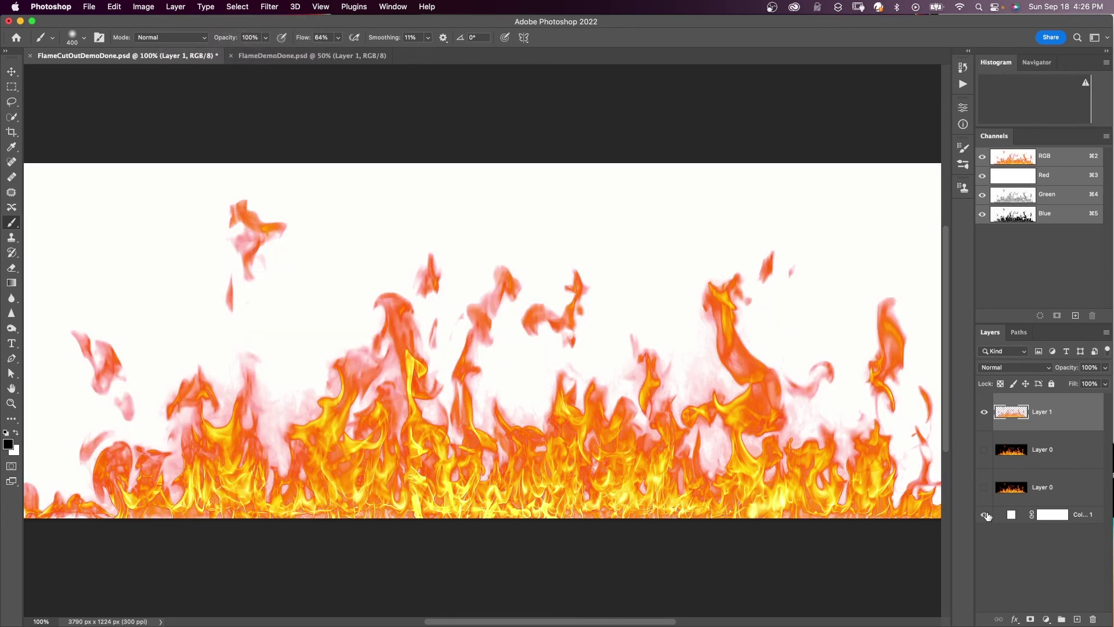
{"action": "left_click", "coordinate": [984, 515]}
{"action": "left_click", "coordinate": [984, 515]}
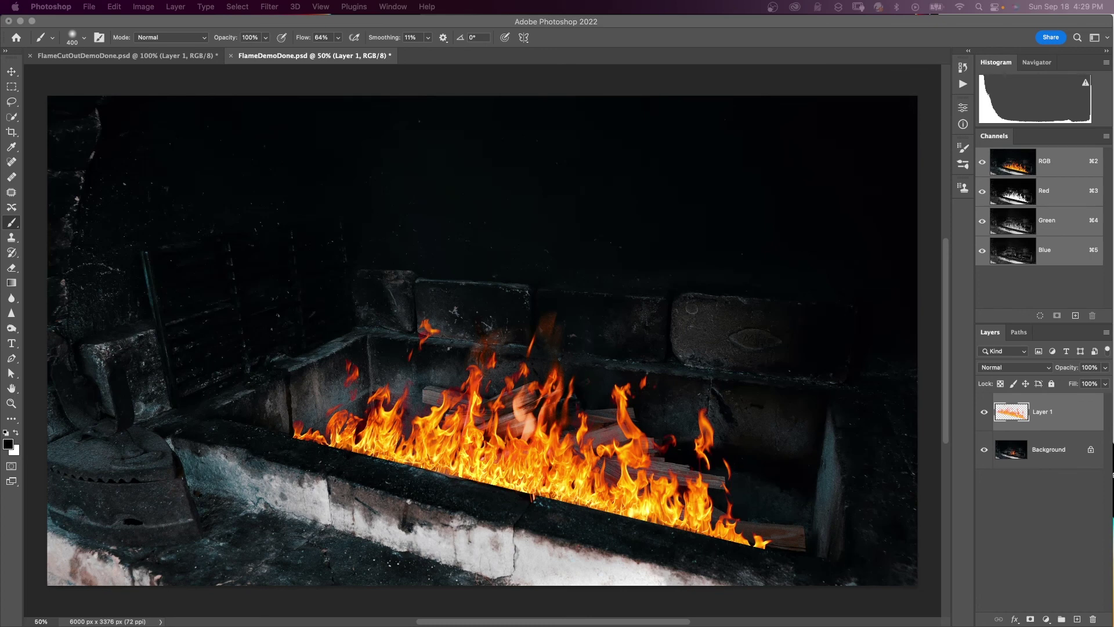
Step: Toggle Layer 1 in FlameDemoDone.psd to compare the fireplace with and without the added flames
{"action": "key", "text": "super+comma"}
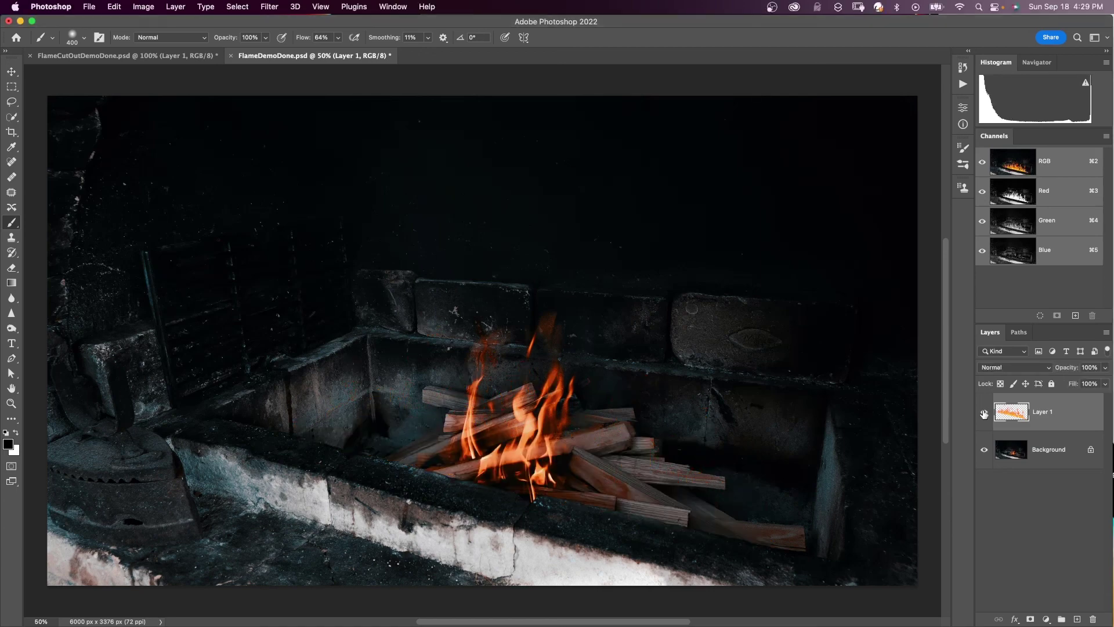
{"action": "key", "text": "super+comma"}
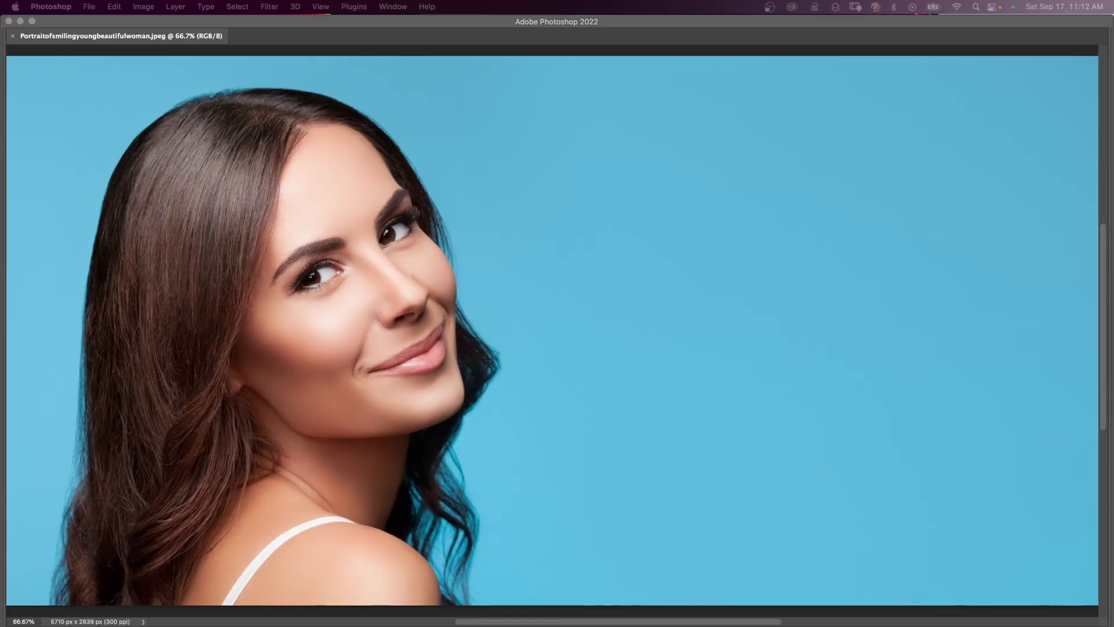